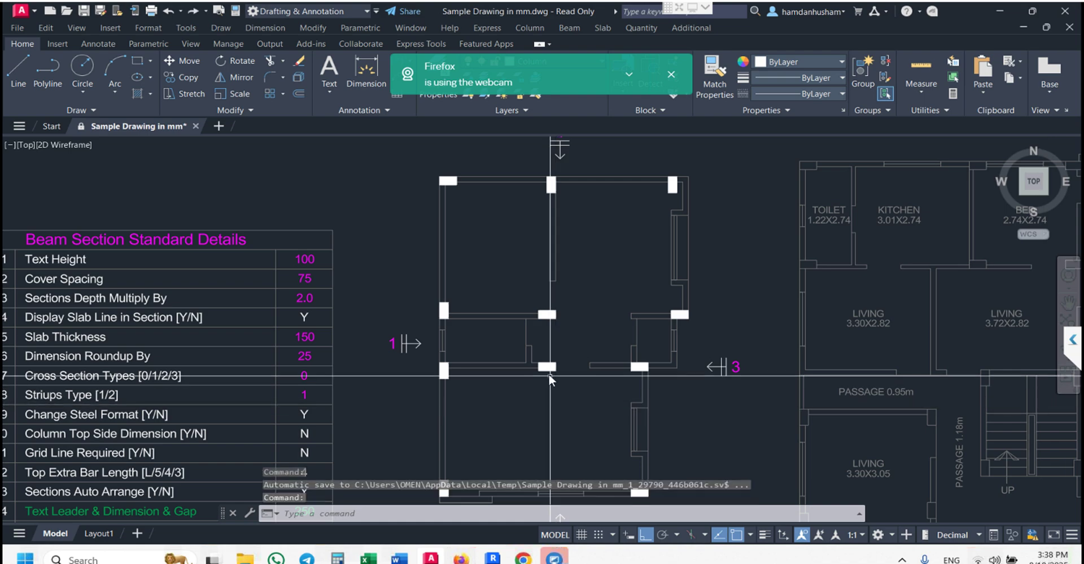
# Auto-number the columns of the Beam Offset plan from its lower-left corner to its upper-right, with ID C, start number 1 and text height 150.
pyautogui.moveTo(551, 280)
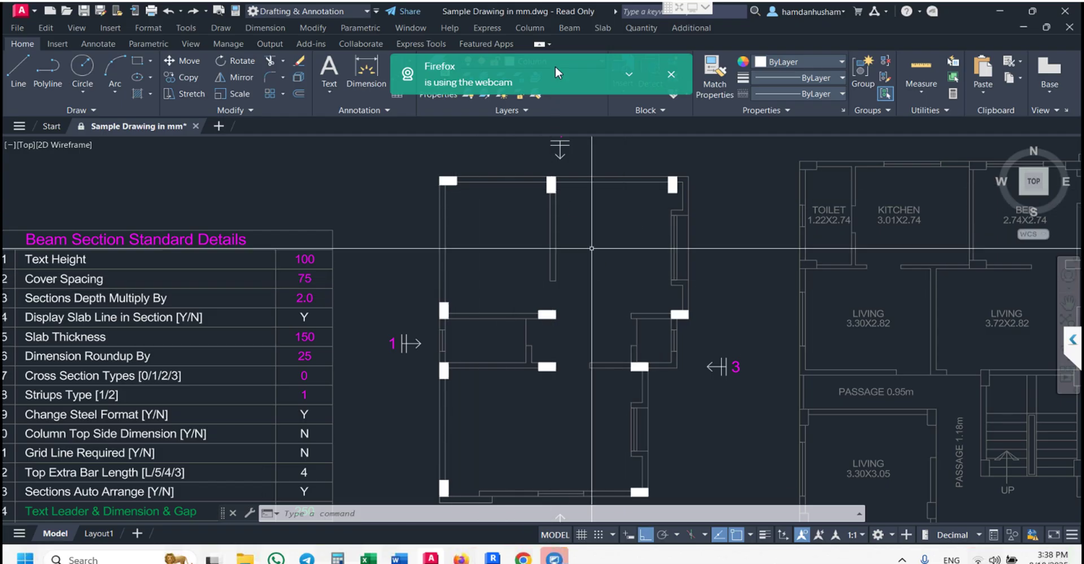
pyautogui.click(531, 27)
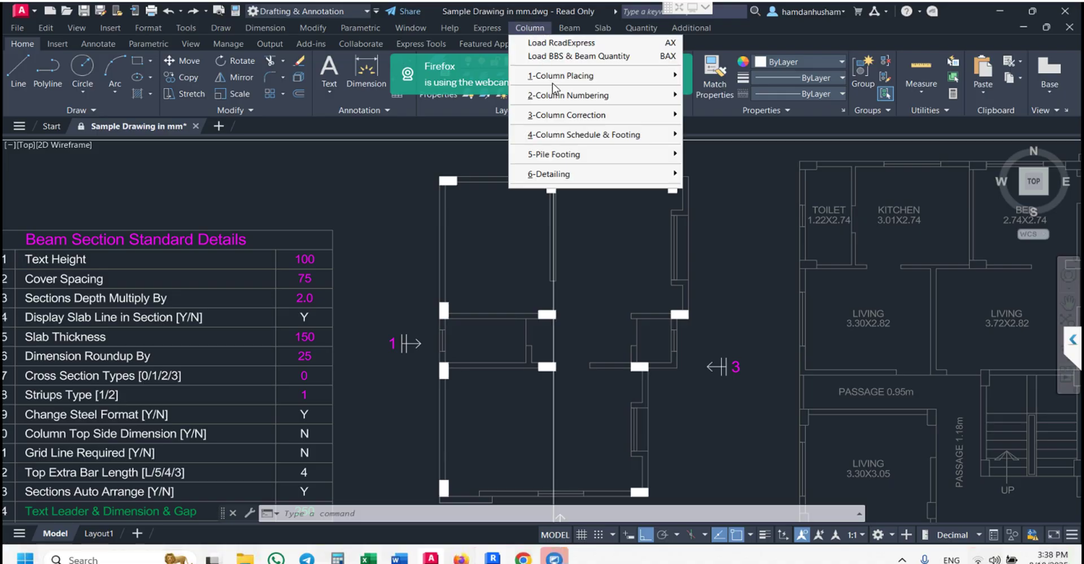
pyautogui.moveTo(558, 100)
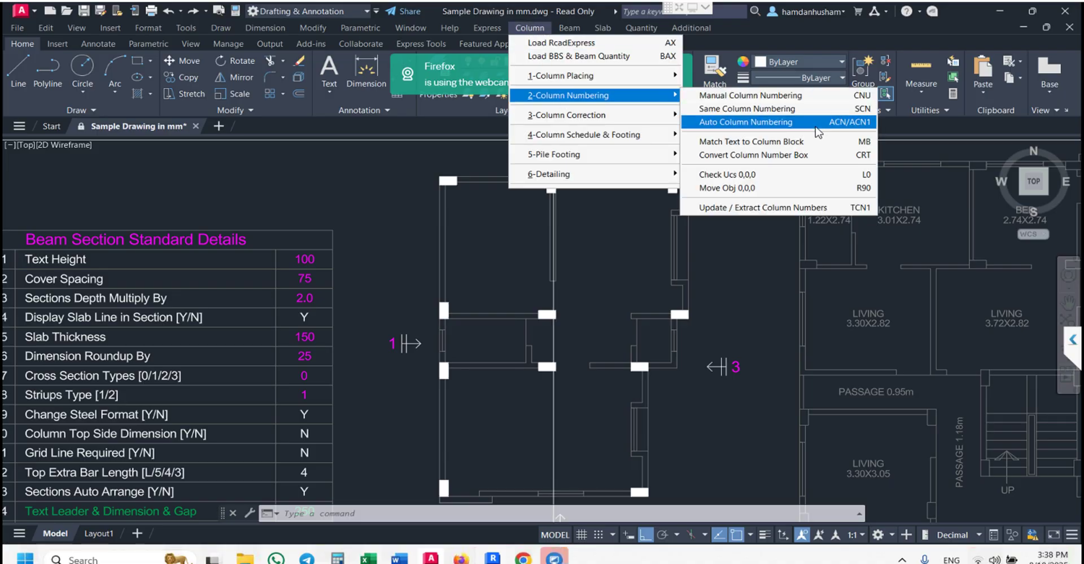
pyautogui.click(746, 122)
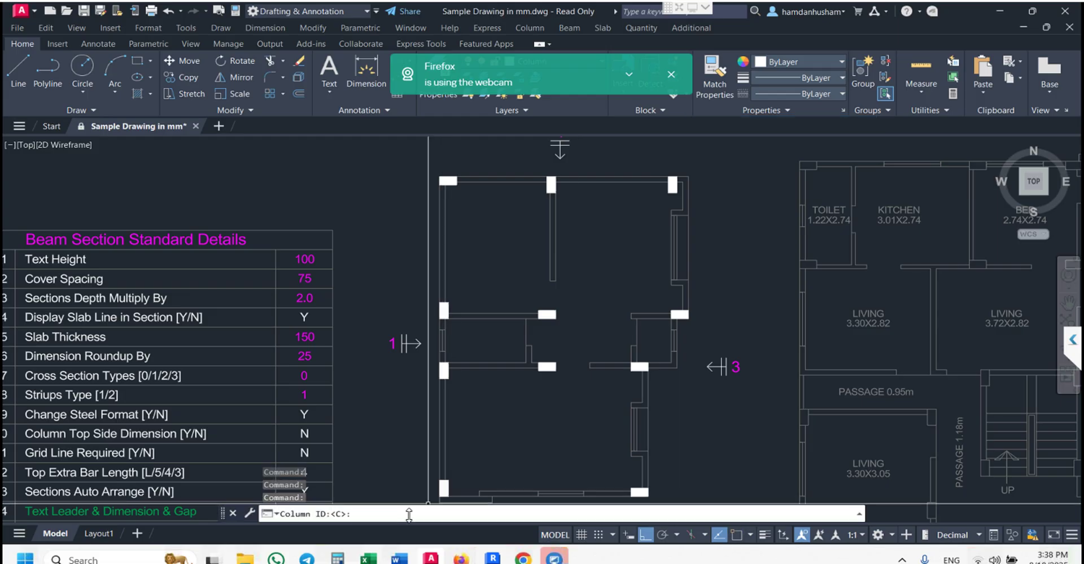
pyautogui.press('Return')
pyautogui.press('Return')
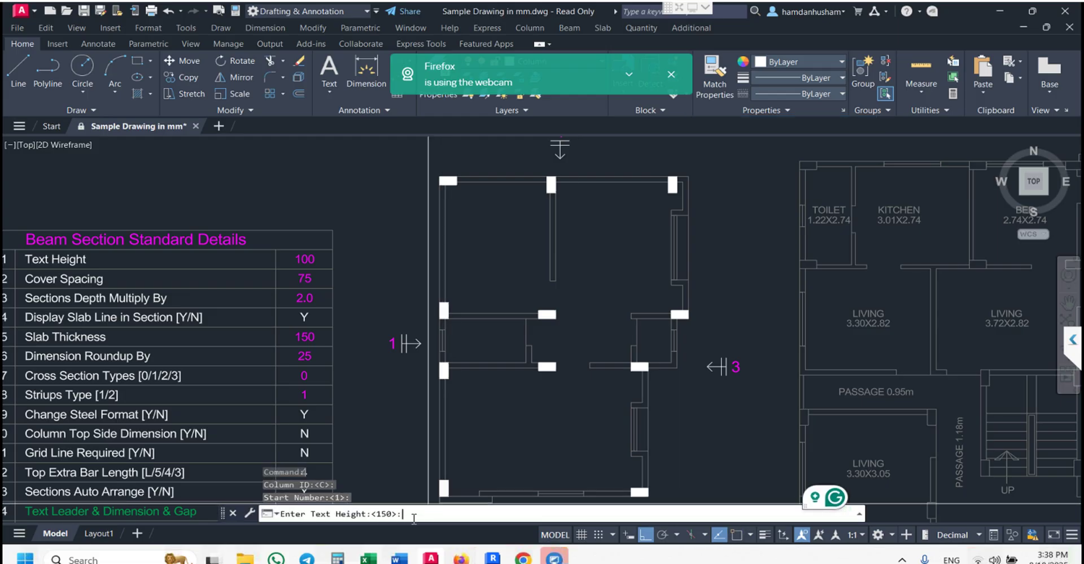
pyautogui.press('Return')
pyautogui.scroll(-4, 440, 417)
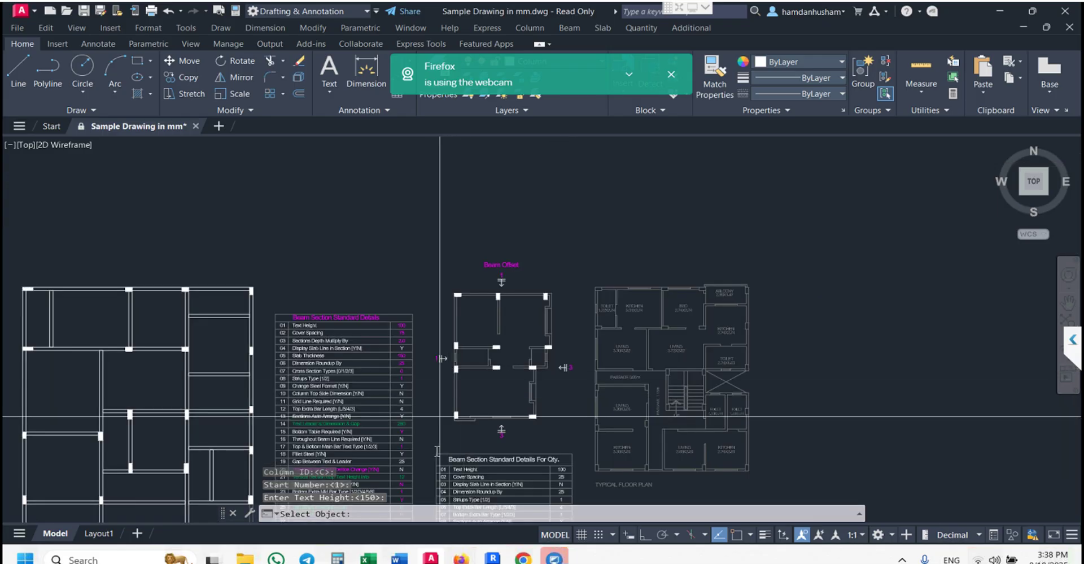
pyautogui.click(435, 433)
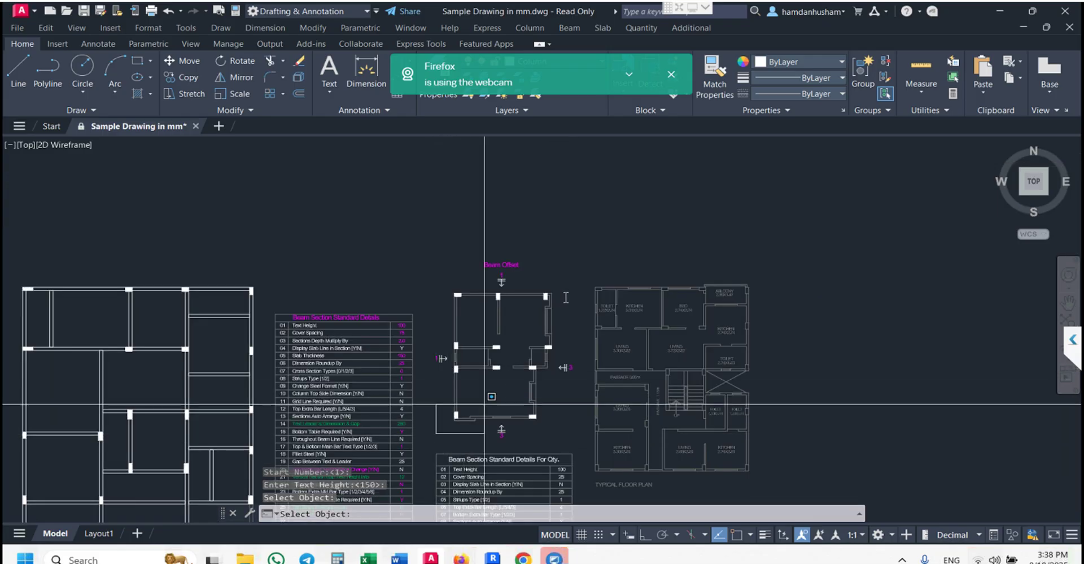
pyautogui.click(569, 272)
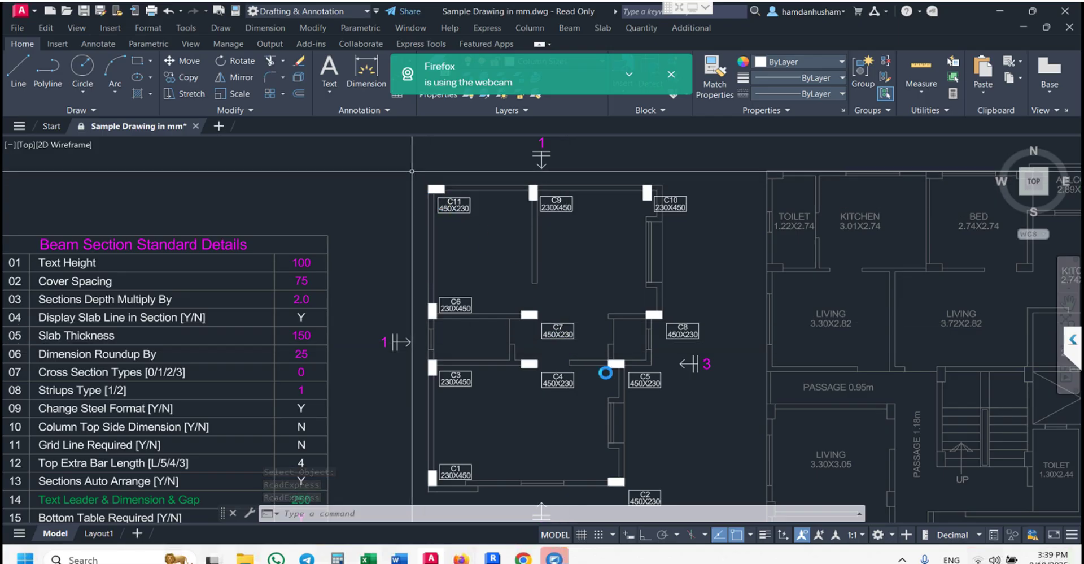
# Auto-number the same plan's columns again from its upper-left corner to its lower-right, with ID C, start number 1 and text height 150.
pyautogui.click(537, 27)
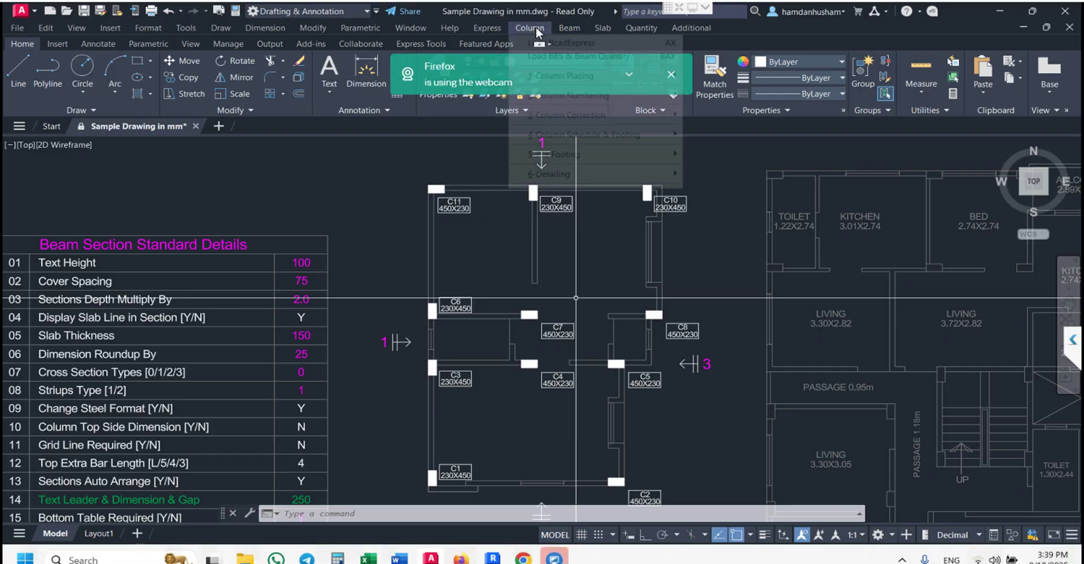
pyautogui.moveTo(579, 98)
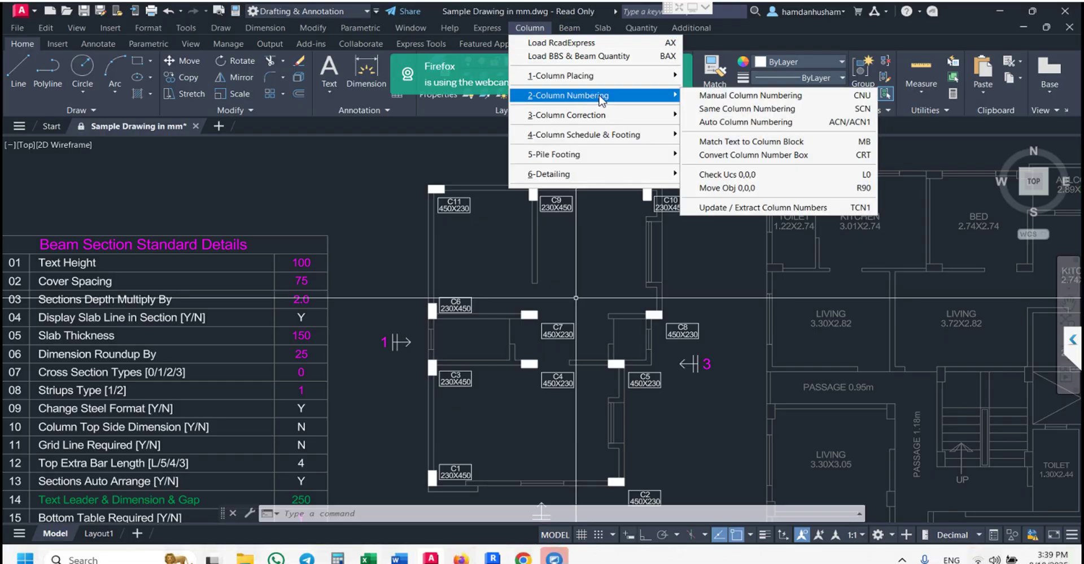
pyautogui.click(803, 122)
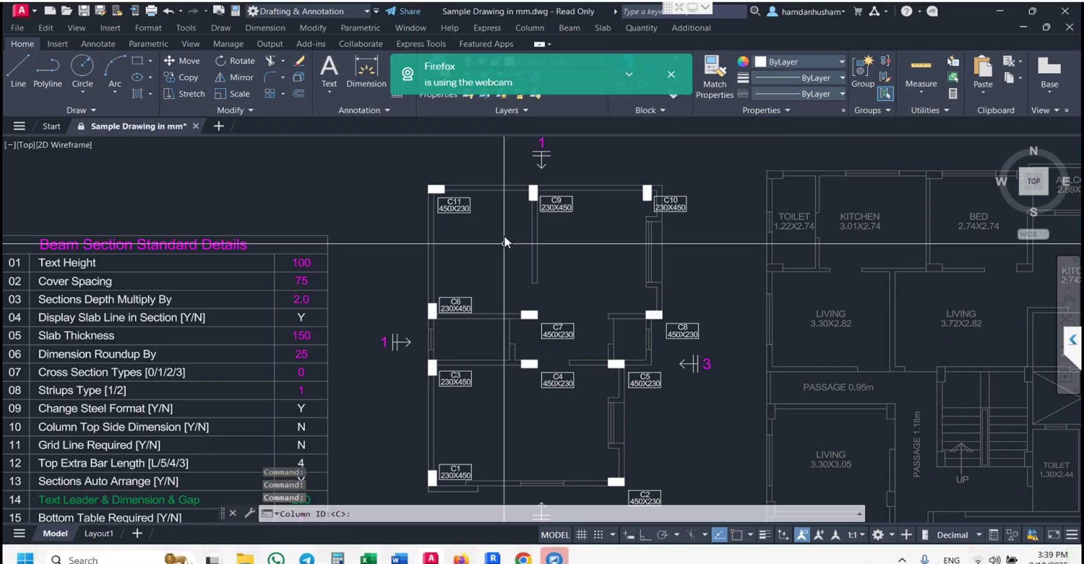
pyautogui.press('Return')
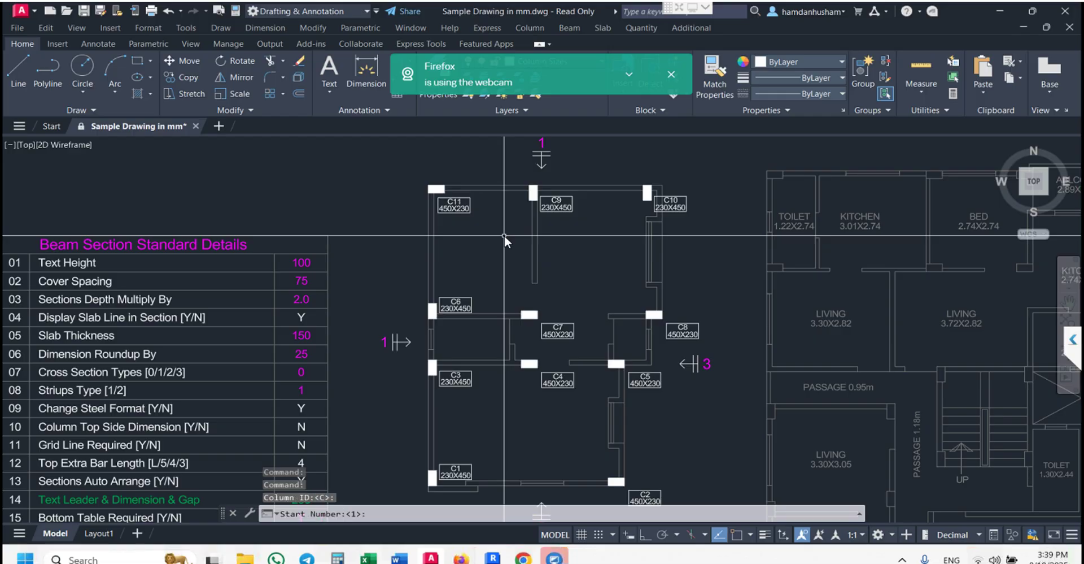
pyautogui.press('Return')
pyautogui.press('Return')
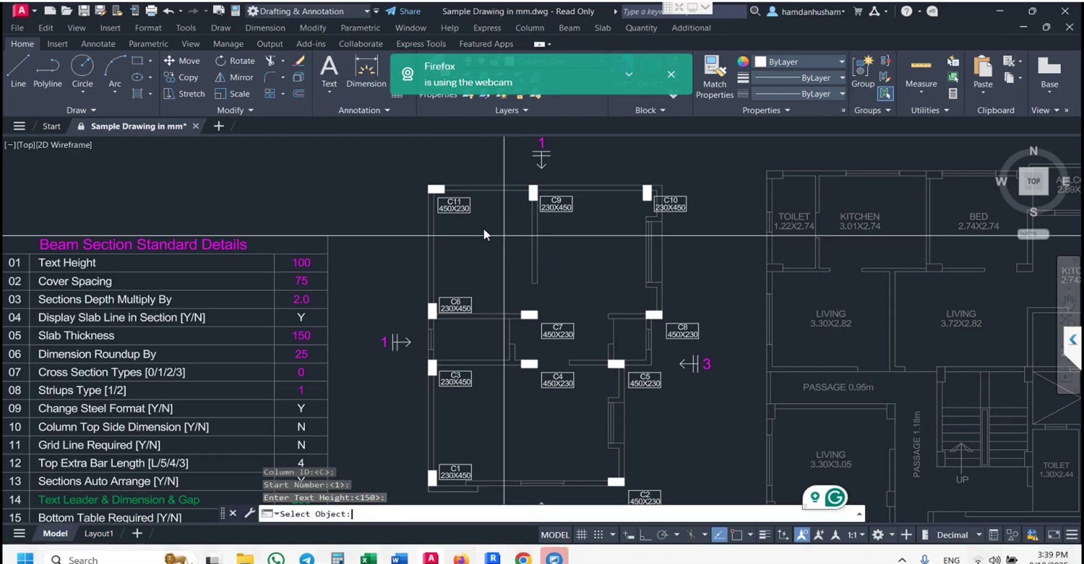
pyautogui.click(384, 164)
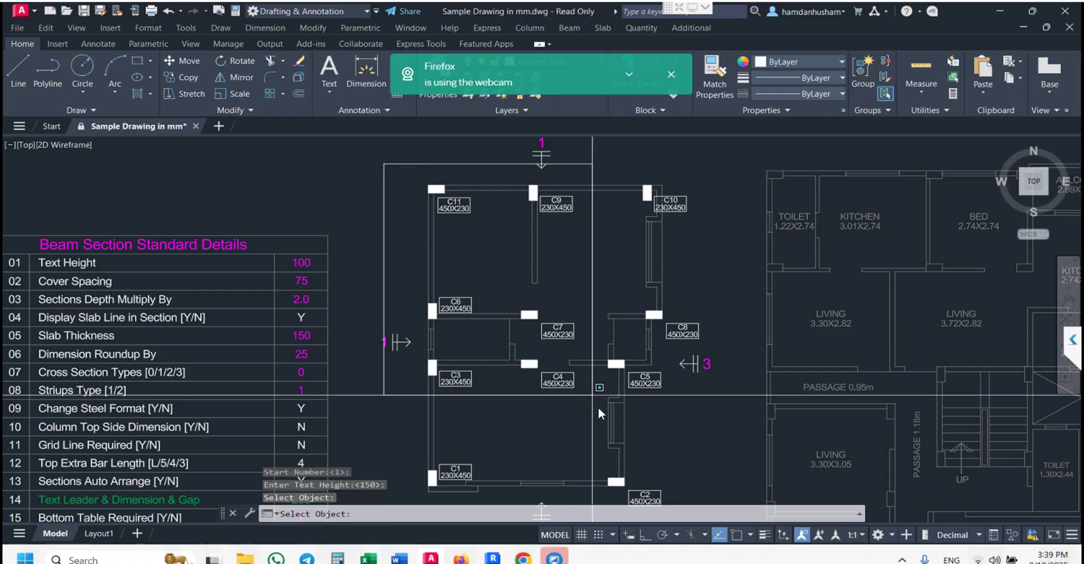
pyautogui.moveTo(649, 457); pyautogui.dragTo(643, 422, button='middle')
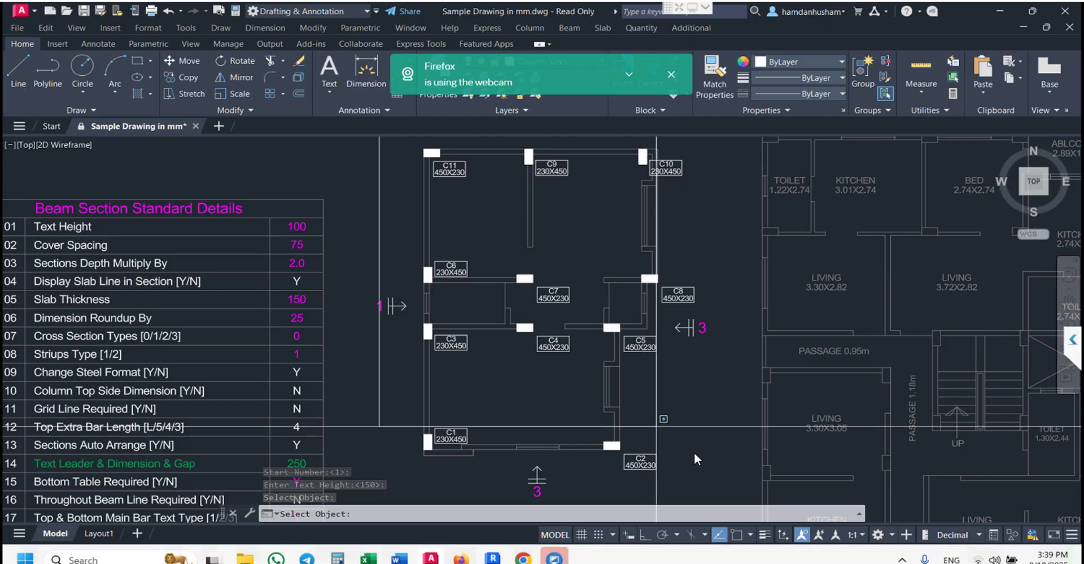
pyautogui.click(720, 490)
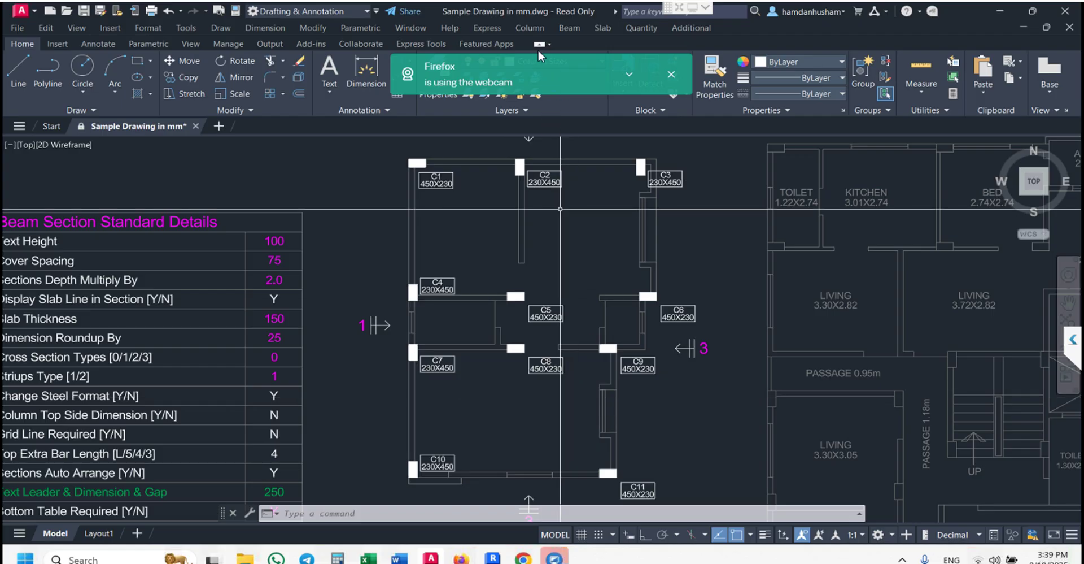
# Generate the dummy column schedule up to plinth with Id C for all numbered columns, placing it beside the typical floor plan.
pyautogui.click(532, 26)
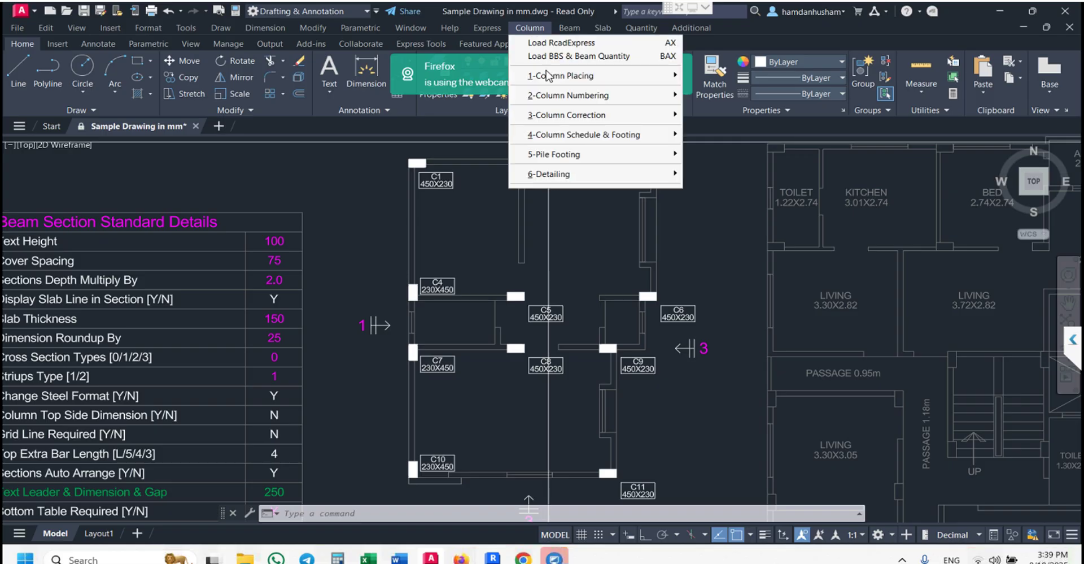
pyautogui.moveTo(574, 139)
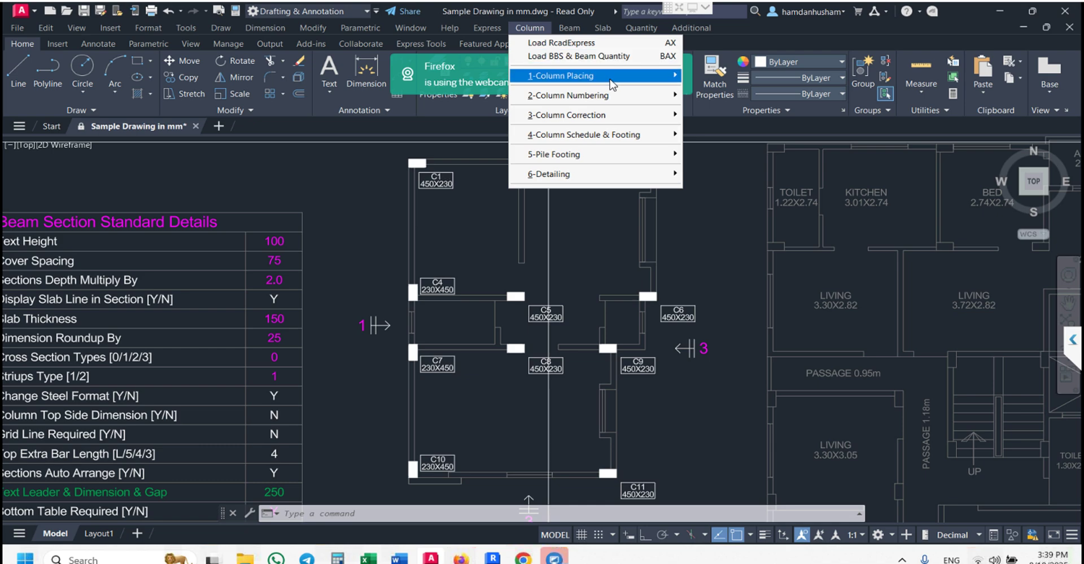
pyautogui.moveTo(611, 83)
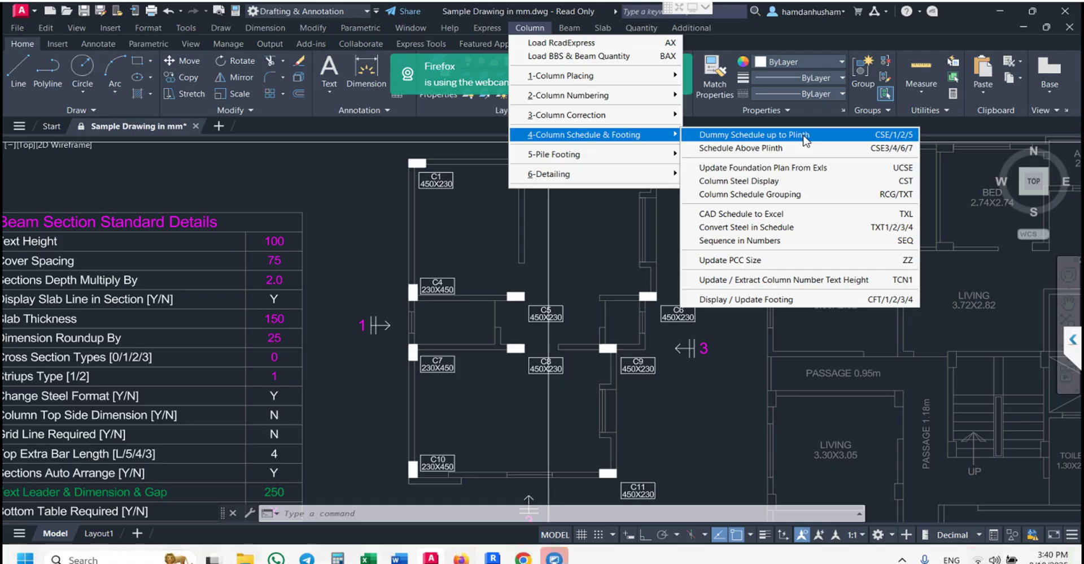
pyautogui.click(805, 137)
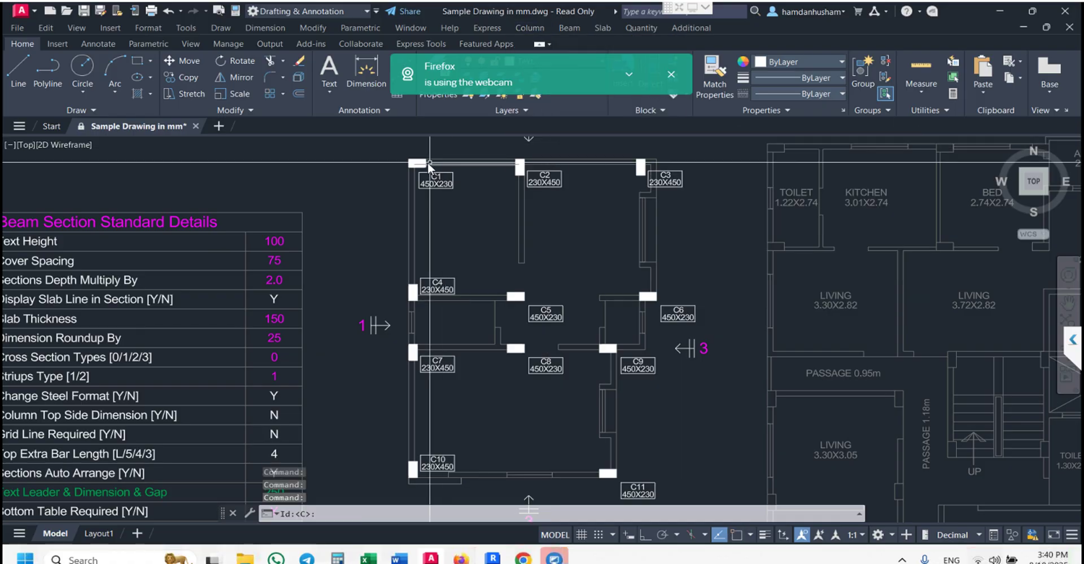
pyautogui.click(386, 144)
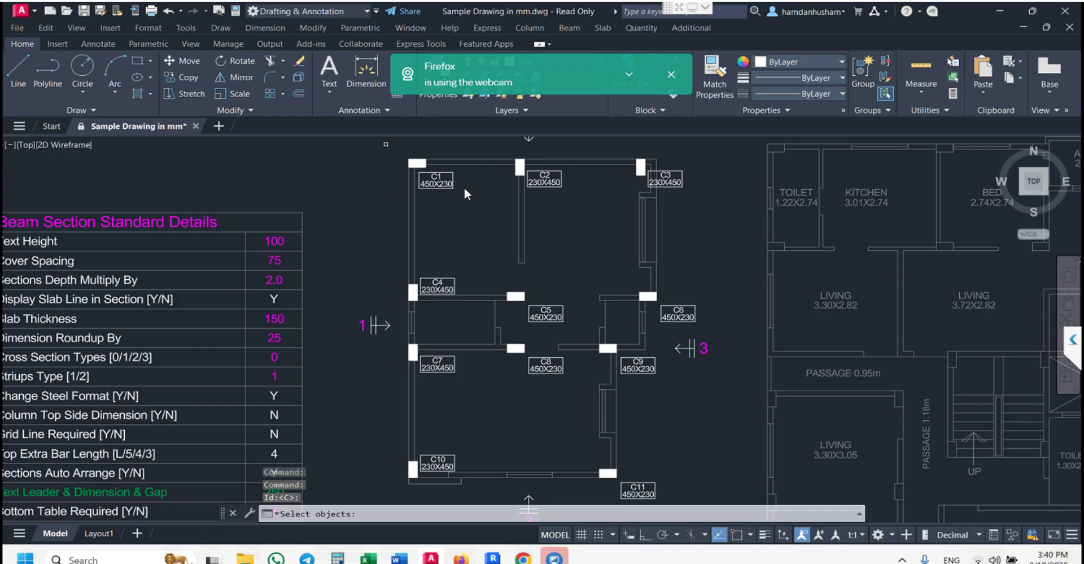
pyautogui.scroll(-5, 568, 342)
pyautogui.click(568, 342)
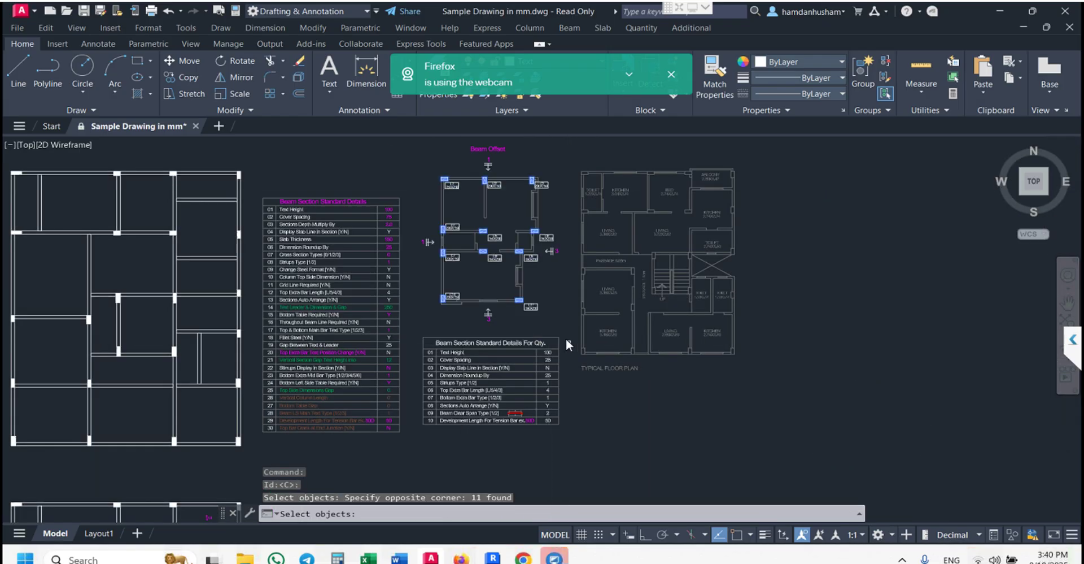
pyautogui.press('Return')
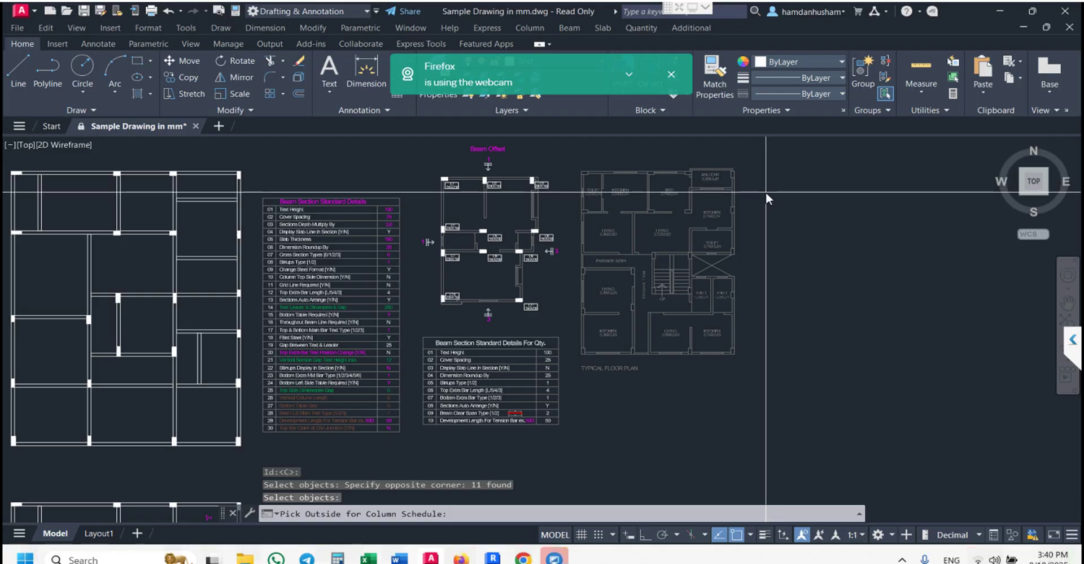
pyautogui.click(781, 203)
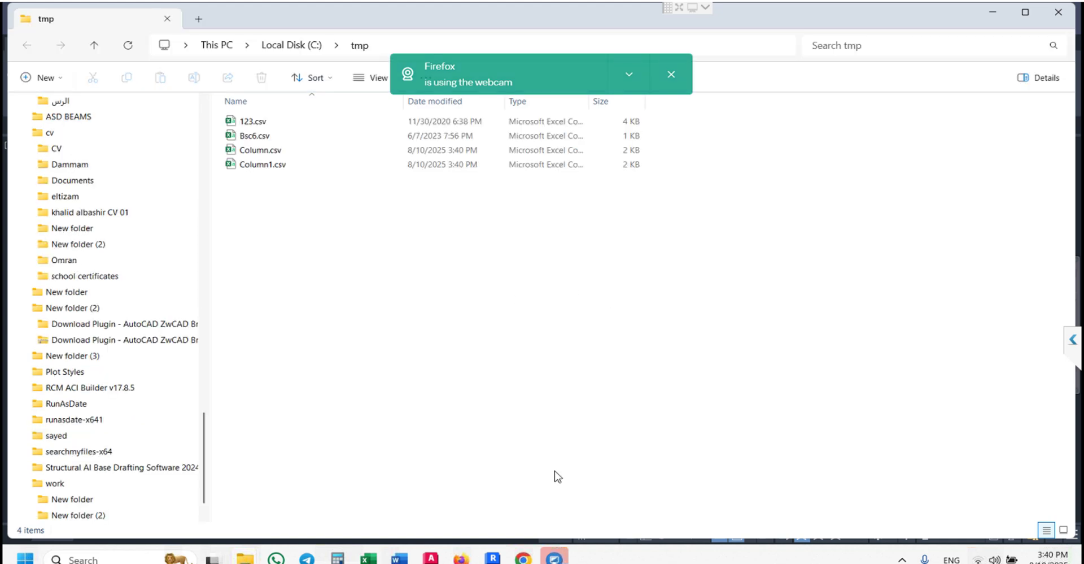
pyautogui.click(439, 558)
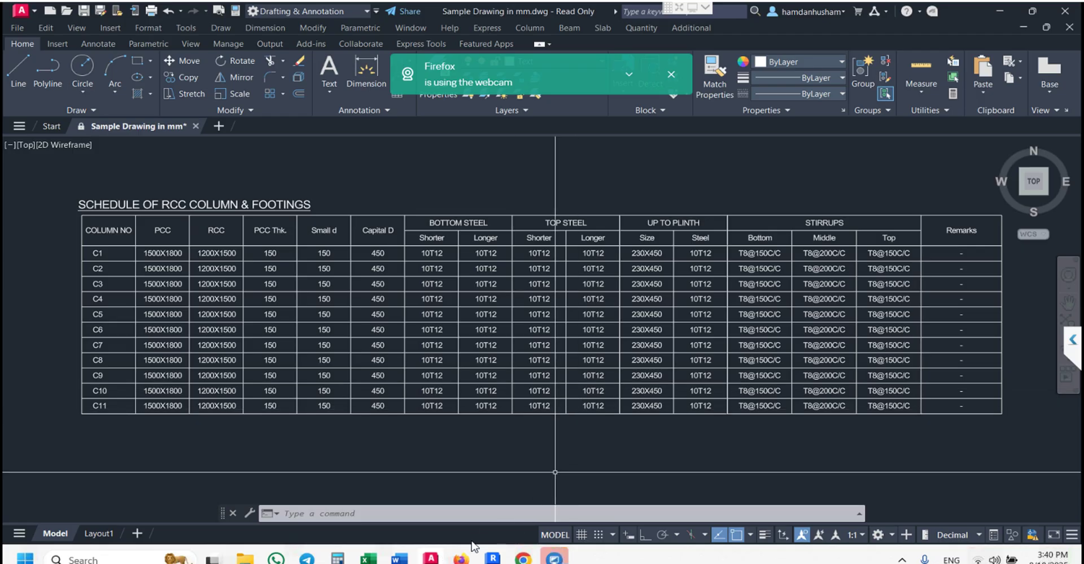
# Switch to the tmp folder on the C: drive in File Explorer and open Column.csv in Excel.
pyautogui.moveTo(244, 558)
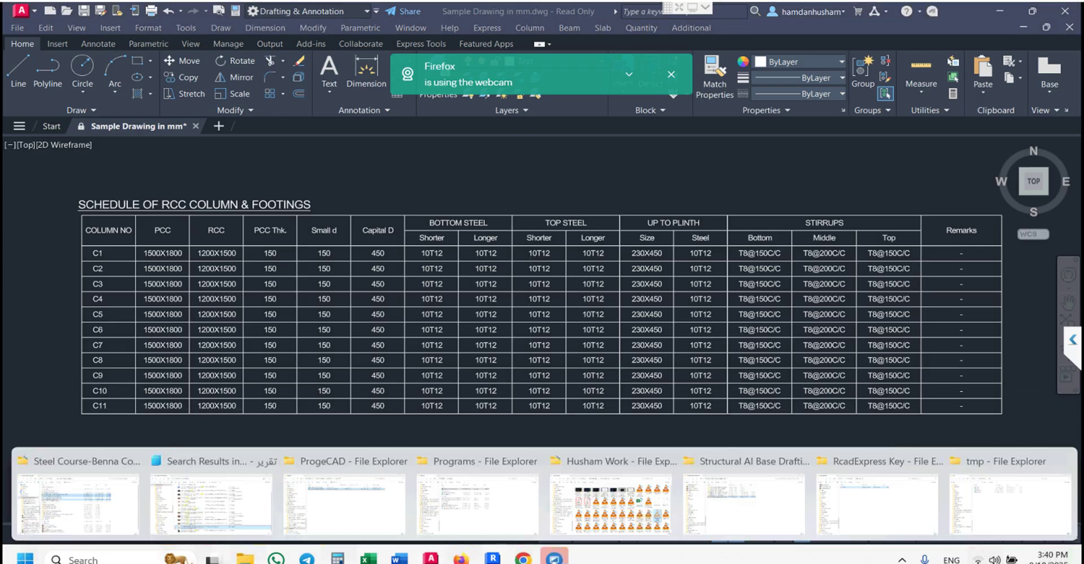
pyautogui.click(1004, 487)
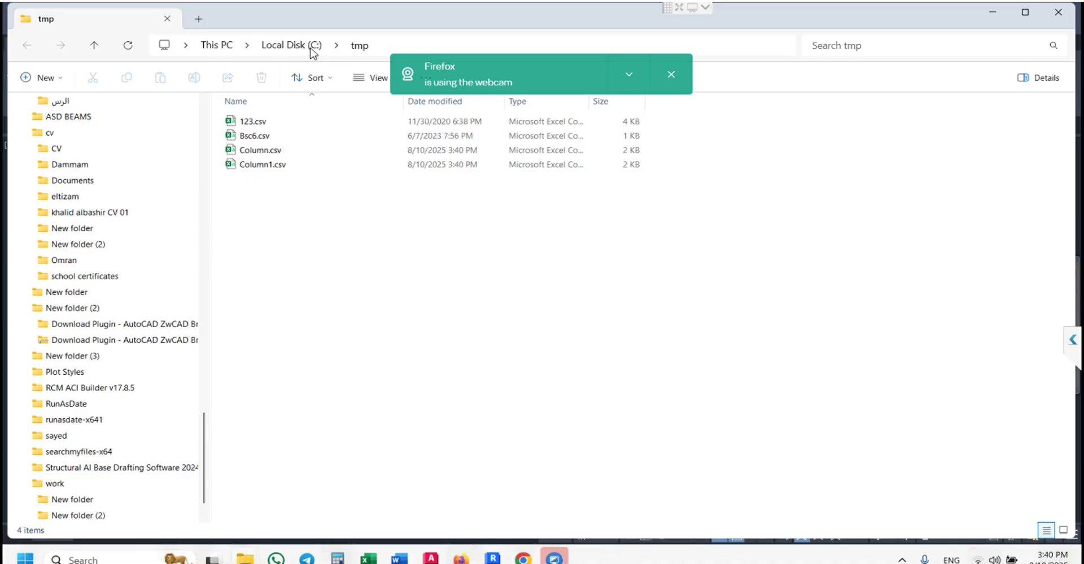
pyautogui.click(260, 152)
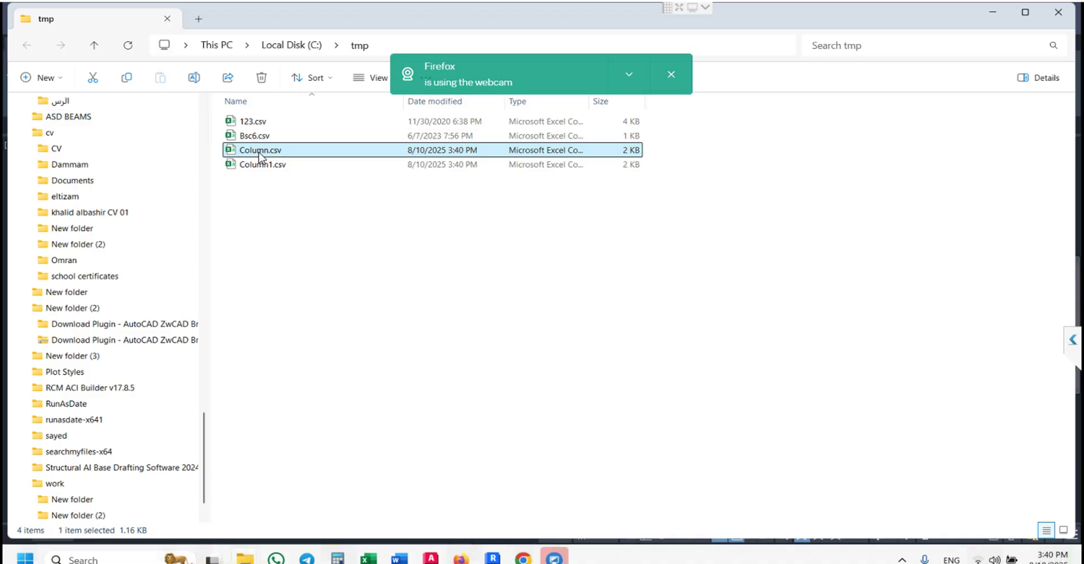
pyautogui.doubleClick(260, 151)
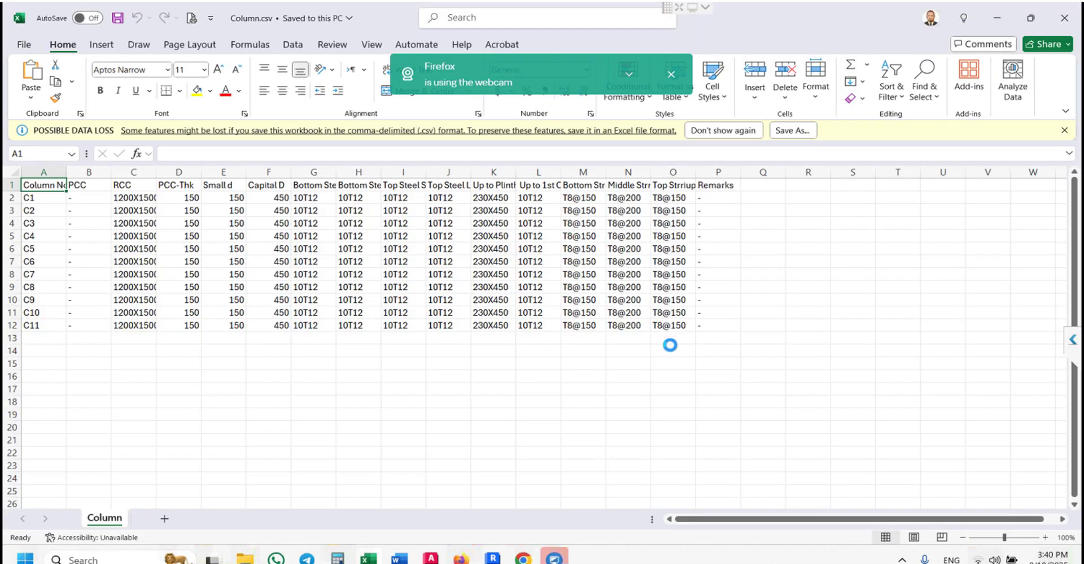
# Autofit all column widths of the sheet and centre every cell horizontally and vertically.
pyautogui.click(15, 173)
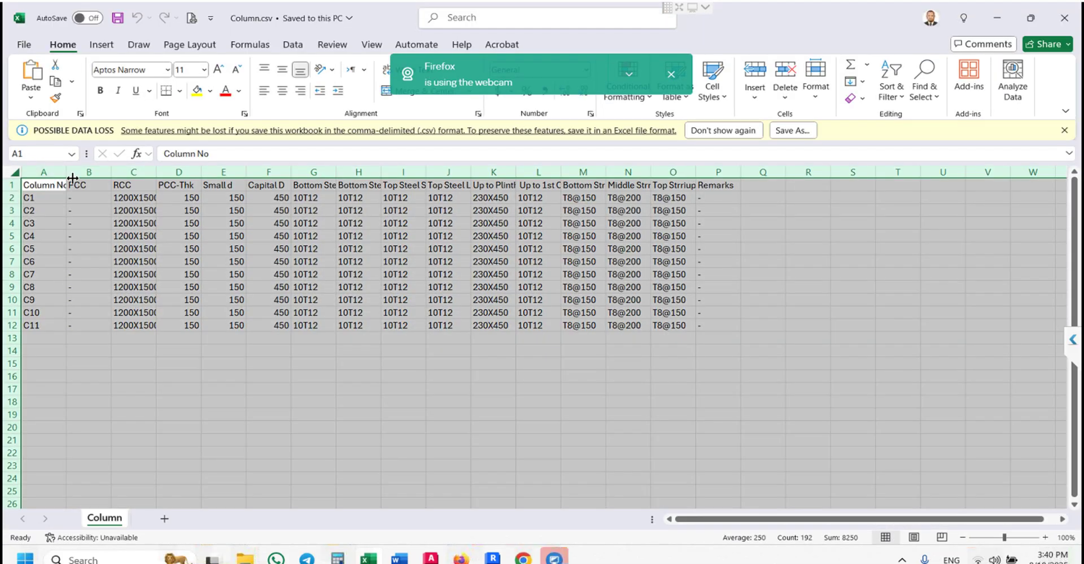
pyautogui.doubleClick(72, 179)
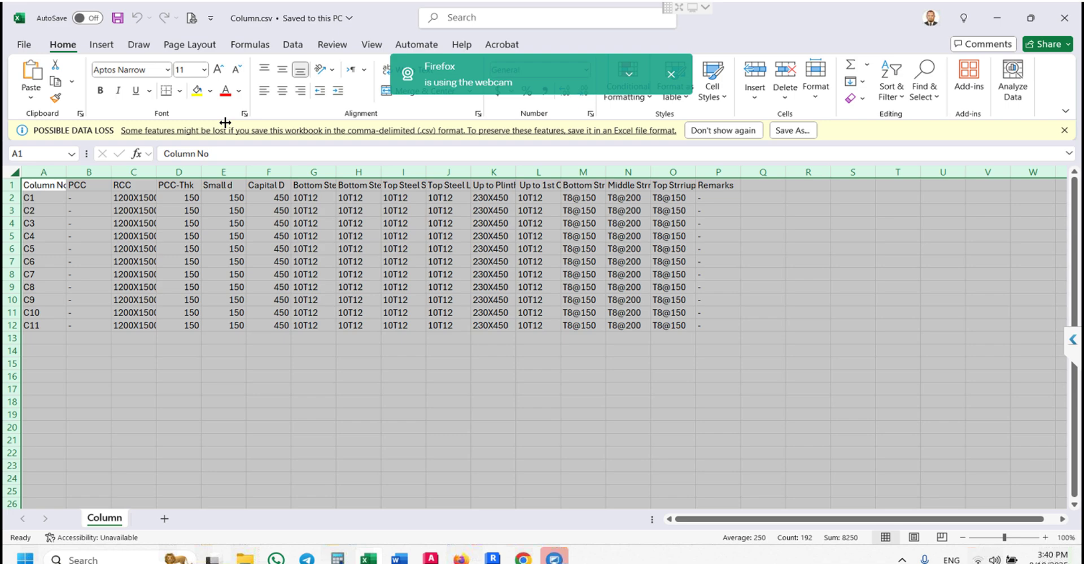
pyautogui.click(282, 90)
pyautogui.click(283, 70)
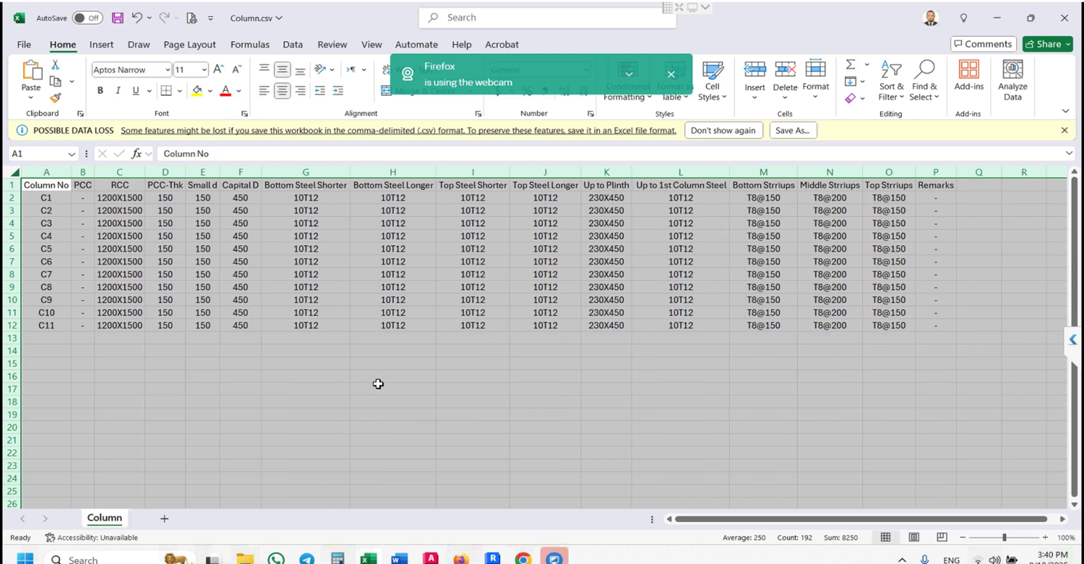
pyautogui.click(378, 382)
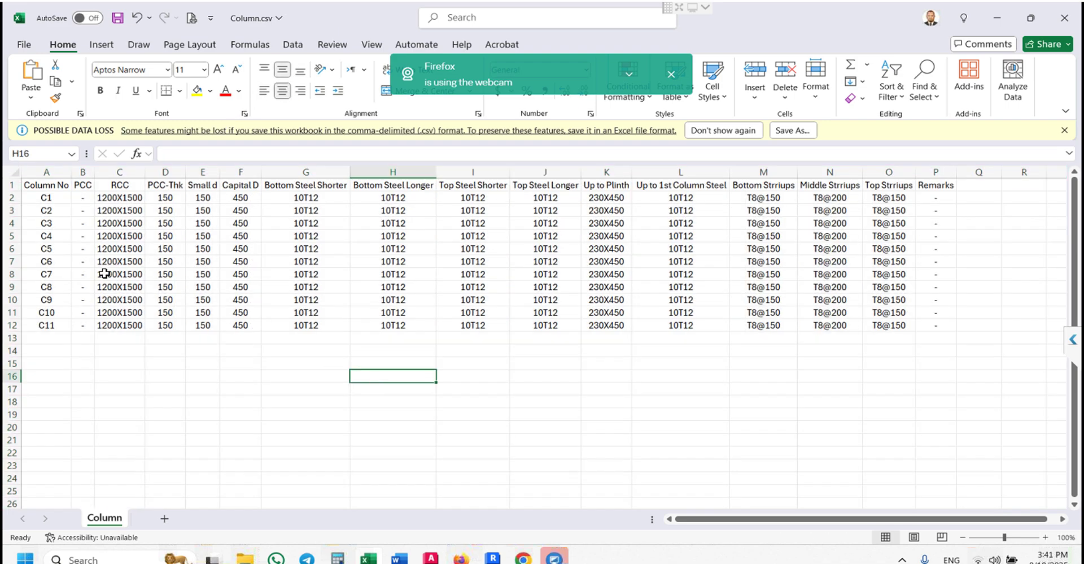
# Set the RCC size of column C1 to 1200X1800.
pyautogui.click(130, 201)
pyautogui.press('F2')
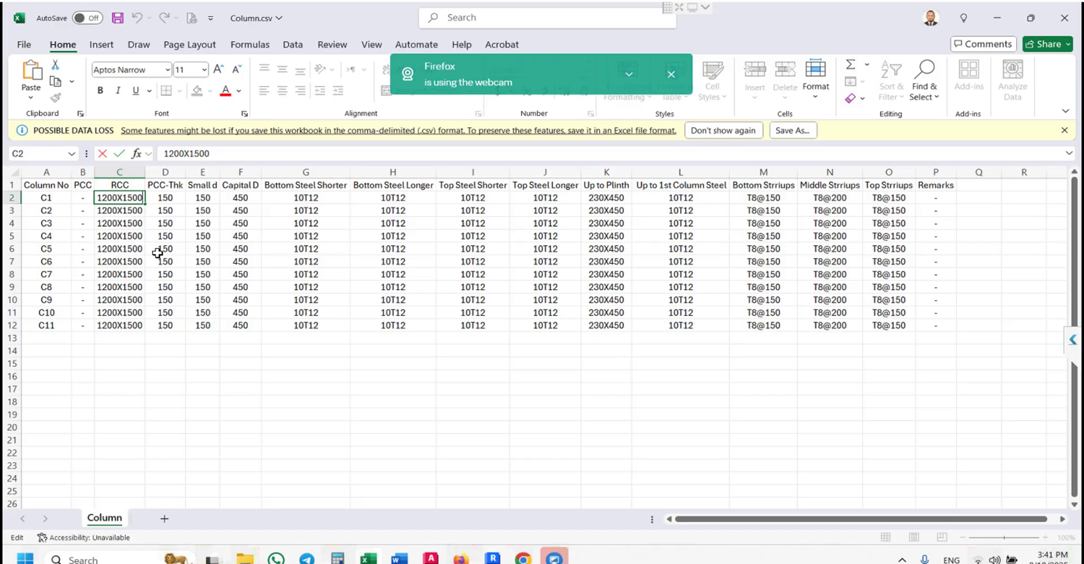
pyautogui.press('Left')
pyautogui.press('Left')
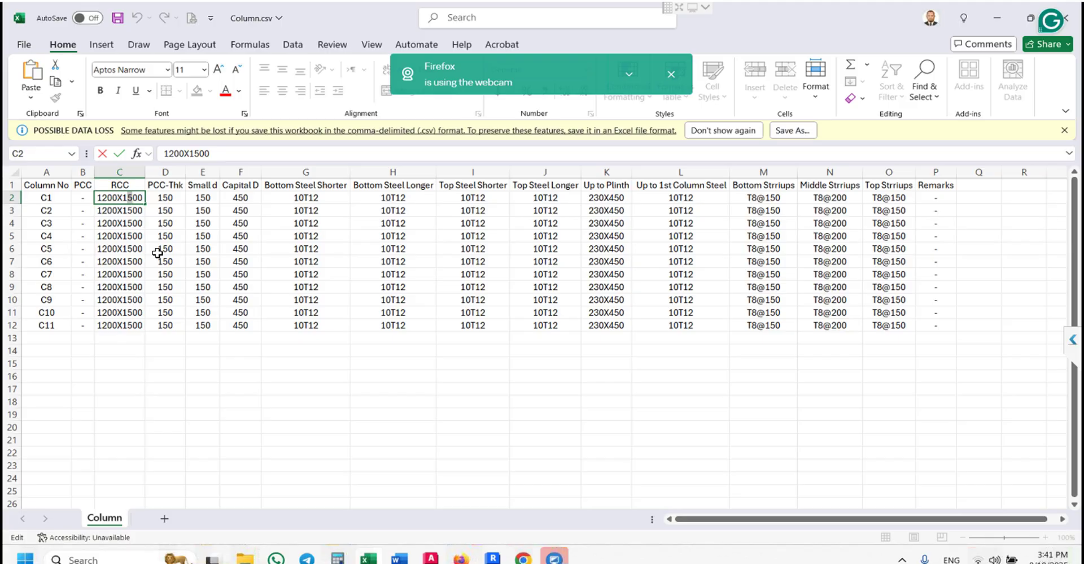
pyautogui.press('BackSpace')
pyautogui.write('8')
pyautogui.hotkey('ctrl', 'Return')
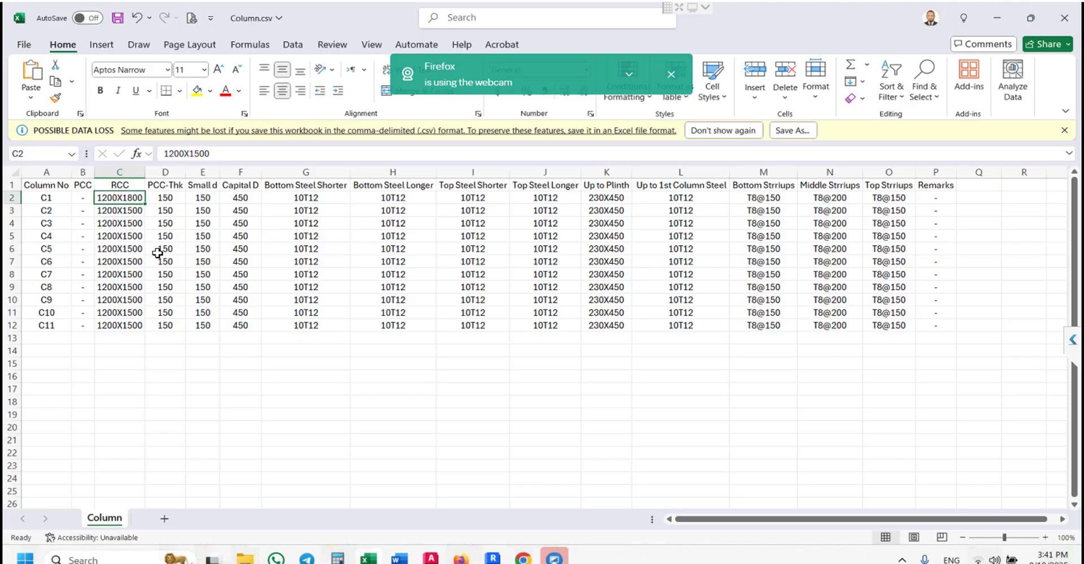
# Set the Small d value of column C1 to 450.
pyautogui.press('Right')
pyautogui.press('Right')
pyautogui.press('Right')
pyautogui.press('Left')
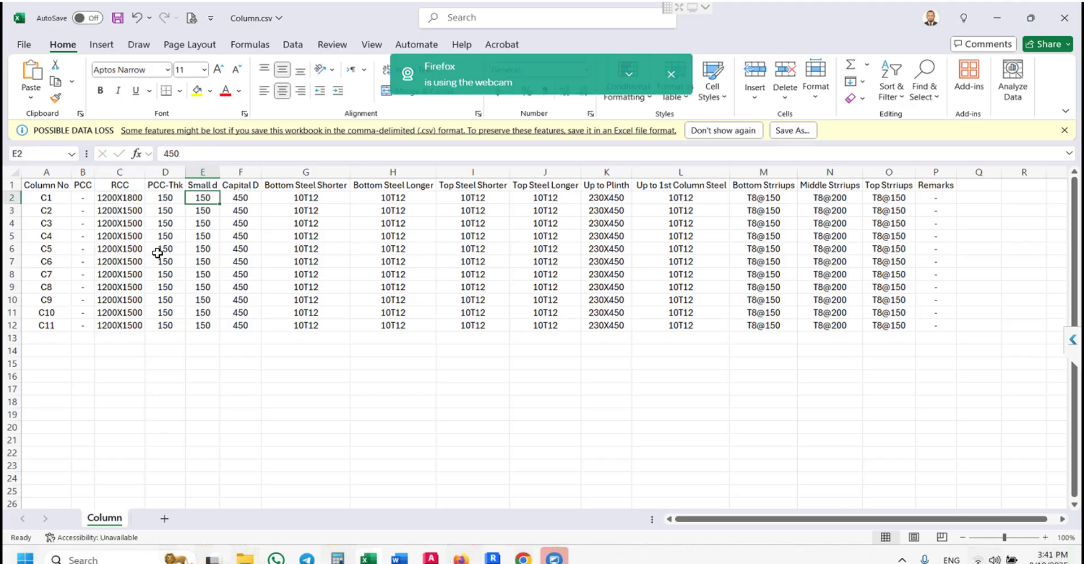
pyautogui.write('450')
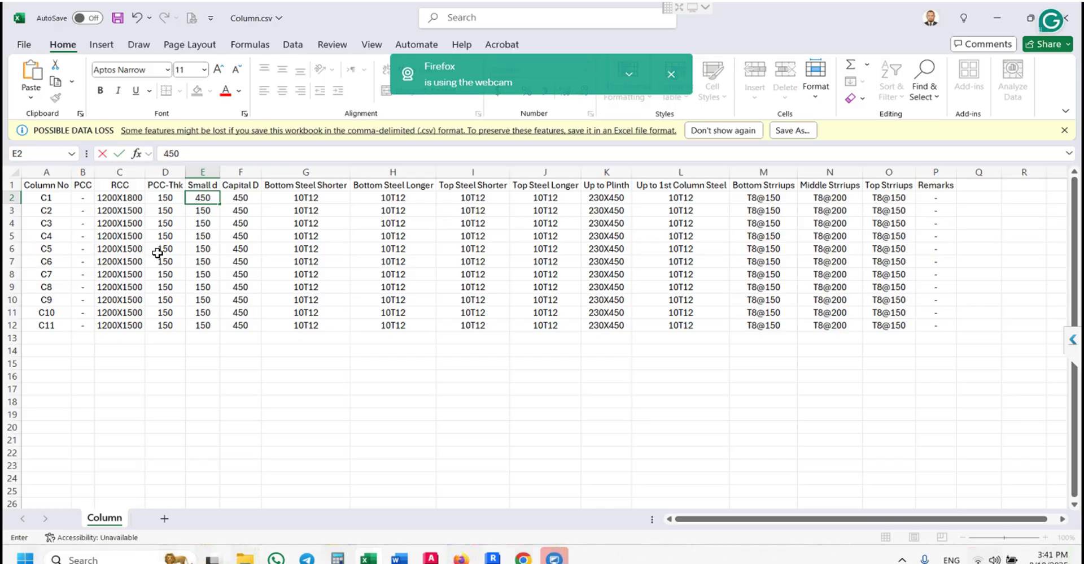
pyautogui.hotkey('ctrl', 'Return')
pyautogui.press('Up')
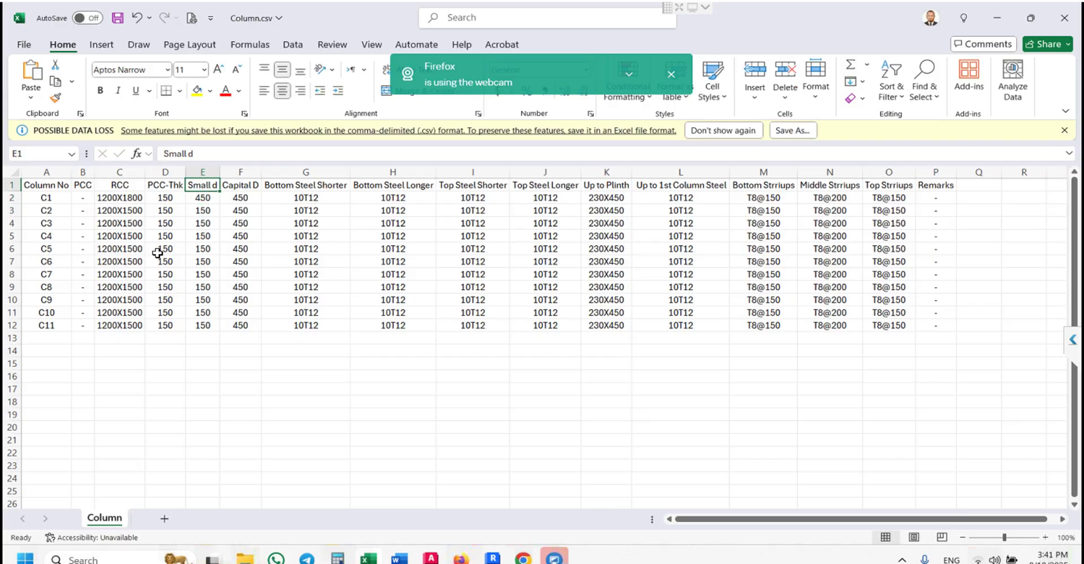
pyautogui.press('Down')
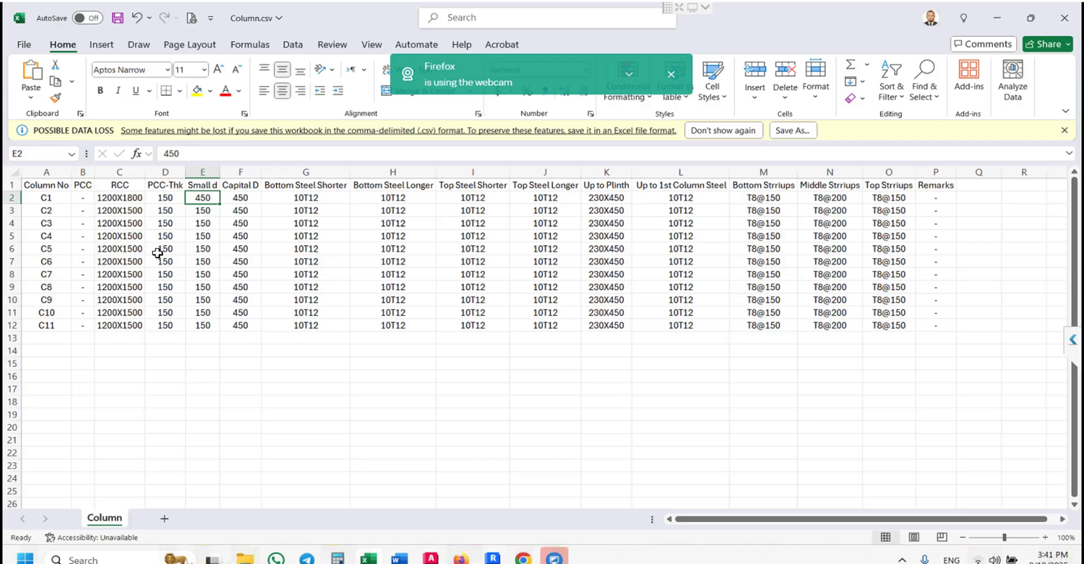
# Set the Up to Plinth size of column C1 to 230X600.
pyautogui.press('Right')
pyautogui.press('Right')
pyautogui.press('Right')
pyautogui.press('Right')
pyautogui.press('Right')
pyautogui.press('Right')
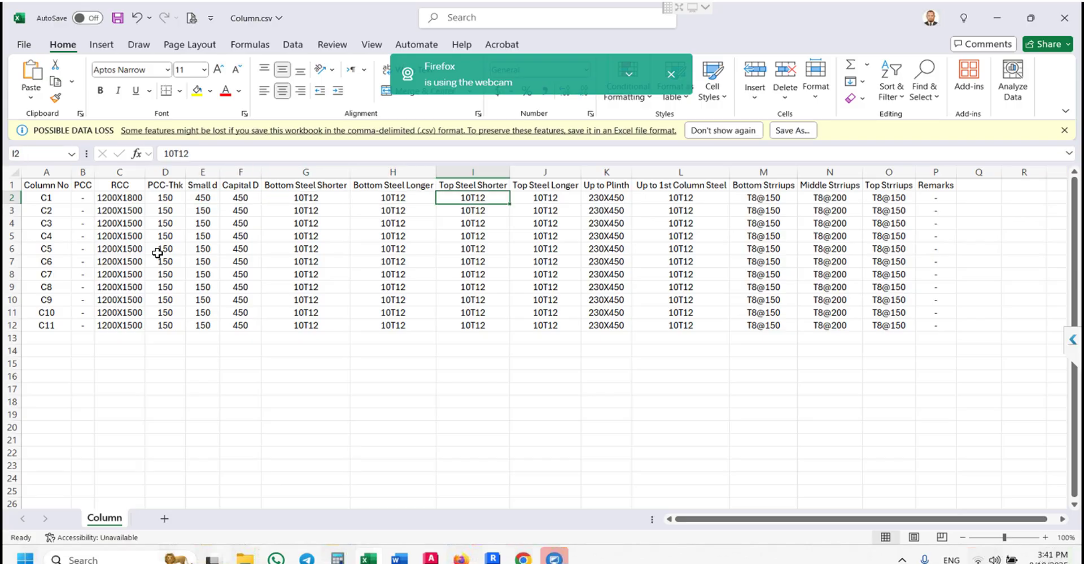
pyautogui.press('F2')
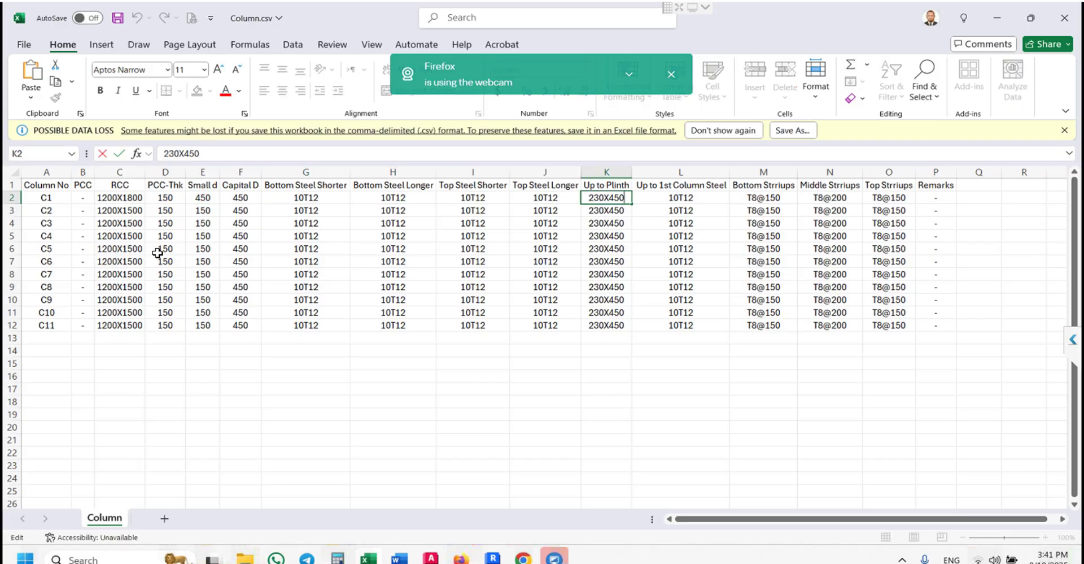
pyautogui.hotkey('shift', 'Left')
pyautogui.hotkey('shift', 'Left')
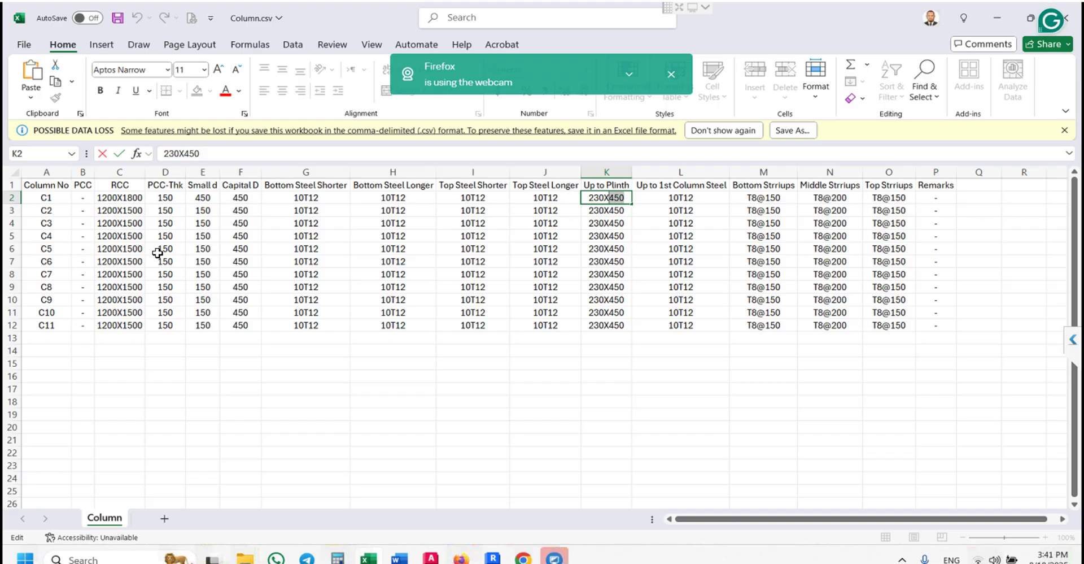
pyautogui.press('BackSpace')
pyautogui.press('BackSpace')
pyautogui.write('600')
pyautogui.press('Tab')
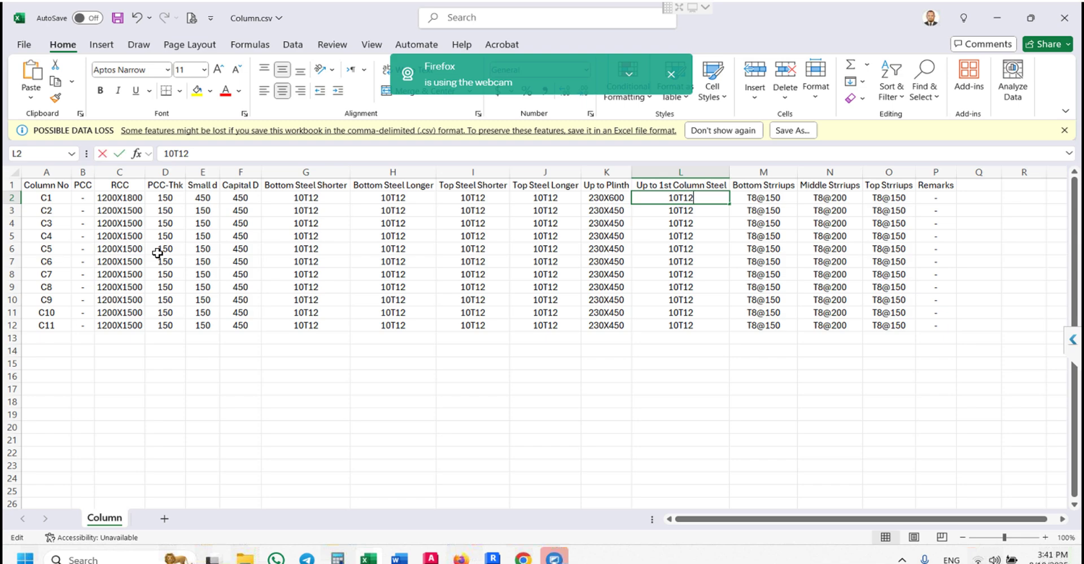
# Set the Up to 1st Column Steel of column C1 to 12T12+2T10.
pyautogui.press('Left')
pyautogui.press('Left')
pyautogui.press('Left')
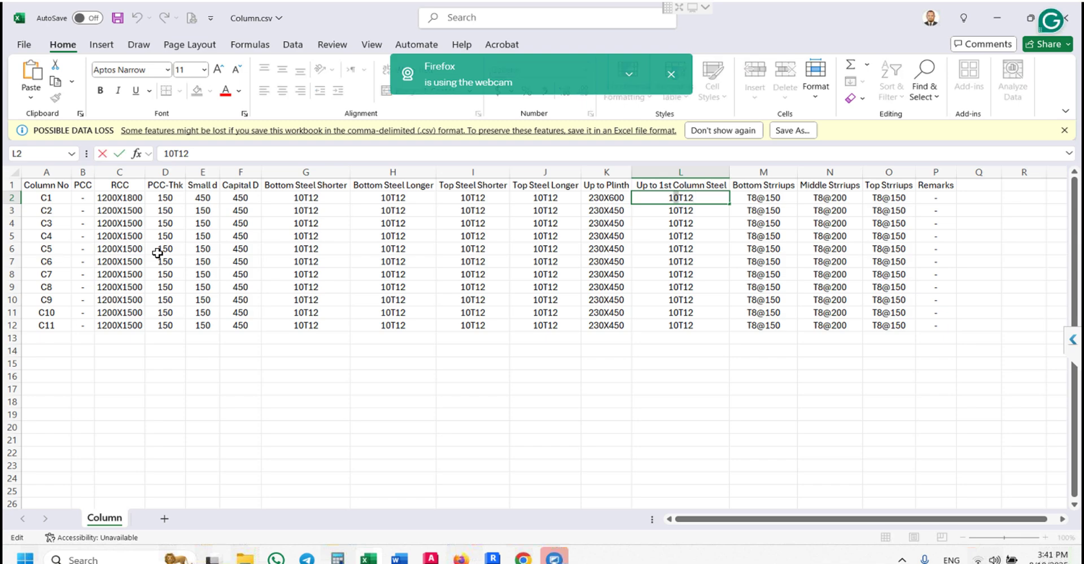
pyautogui.press('BackSpace')
pyautogui.write('2')
pyautogui.press('Right')
pyautogui.press('Right')
pyautogui.press('Right')
pyautogui.write('+2t')
pyautogui.press('BackSpace')
pyautogui.write('T10')
pyautogui.press('Return')
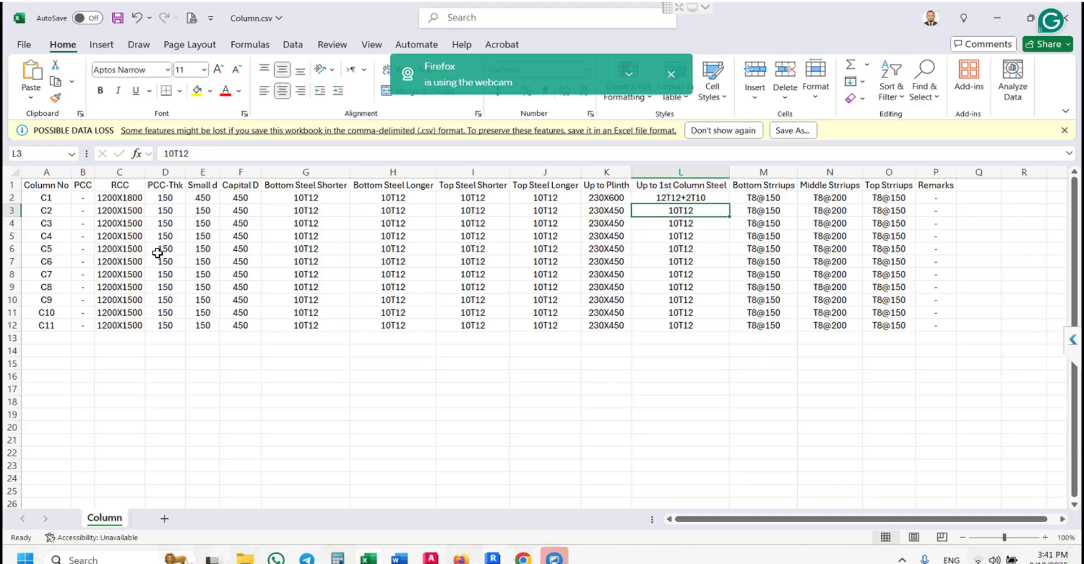
# Copy C1's values from RCC through Remarks and paste them into the C5 row.
pyautogui.press('Up')
pyautogui.press('Left')
pyautogui.press('Left')
pyautogui.press('Left')
pyautogui.press('Left')
pyautogui.press('Left')
pyautogui.press('Left')
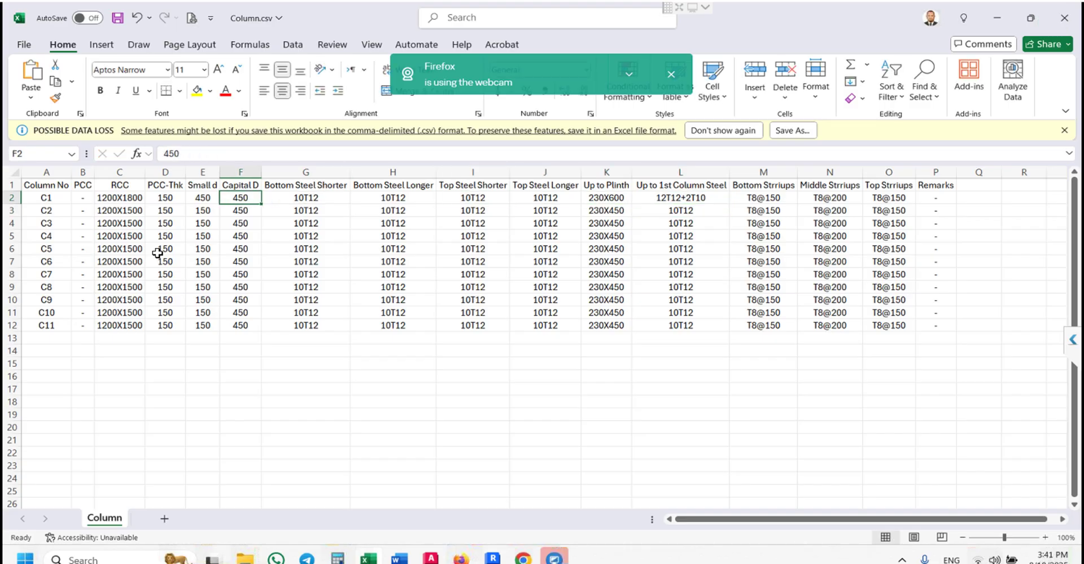
pyautogui.press('Left')
pyautogui.press('Left')
pyautogui.press('Left')
pyautogui.press('Left')
pyautogui.press('Right')
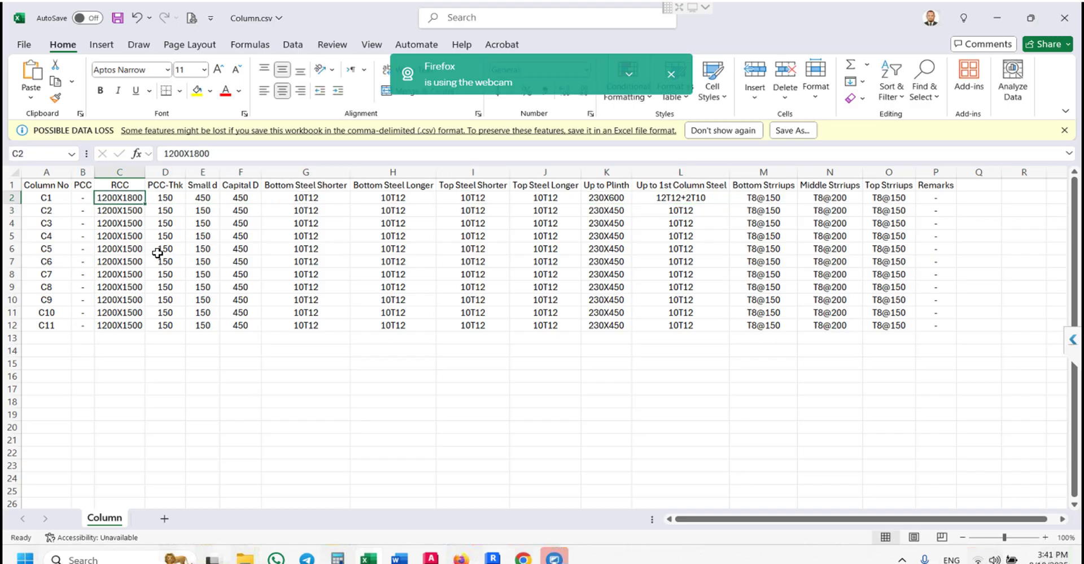
pyautogui.hotkey('shift', 'Right')
pyautogui.hotkey('shift', 'Right')
pyautogui.hotkey('shift', 'Right')
pyautogui.hotkey('shift', 'Right')
pyautogui.hotkey('shift', 'Right')
pyautogui.hotkey('shift', 'Right')
pyautogui.hotkey('shift', 'Right')
pyautogui.hotkey('shift', 'Right')
pyautogui.hotkey('shift', 'Right')
pyautogui.hotkey('shift', 'Right')
pyautogui.hotkey('shift', 'Right')
pyautogui.hotkey('shift', 'Right')
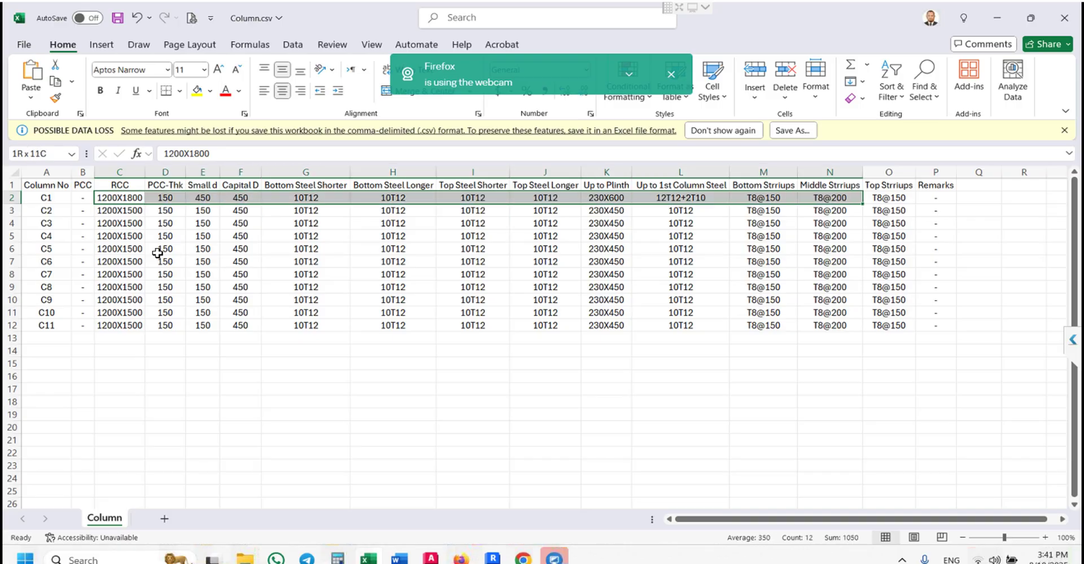
pyautogui.hotkey('shift', 'Right')
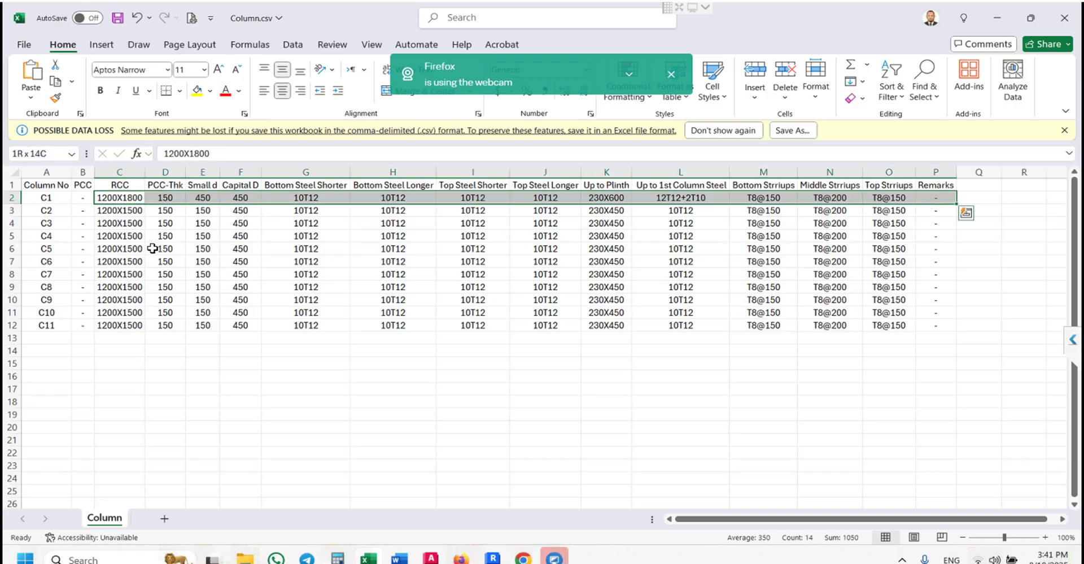
pyautogui.hotkey('ctrl', 'c')
pyautogui.press('Down')
pyautogui.press('Down')
pyautogui.press('Down')
pyautogui.press('Down')
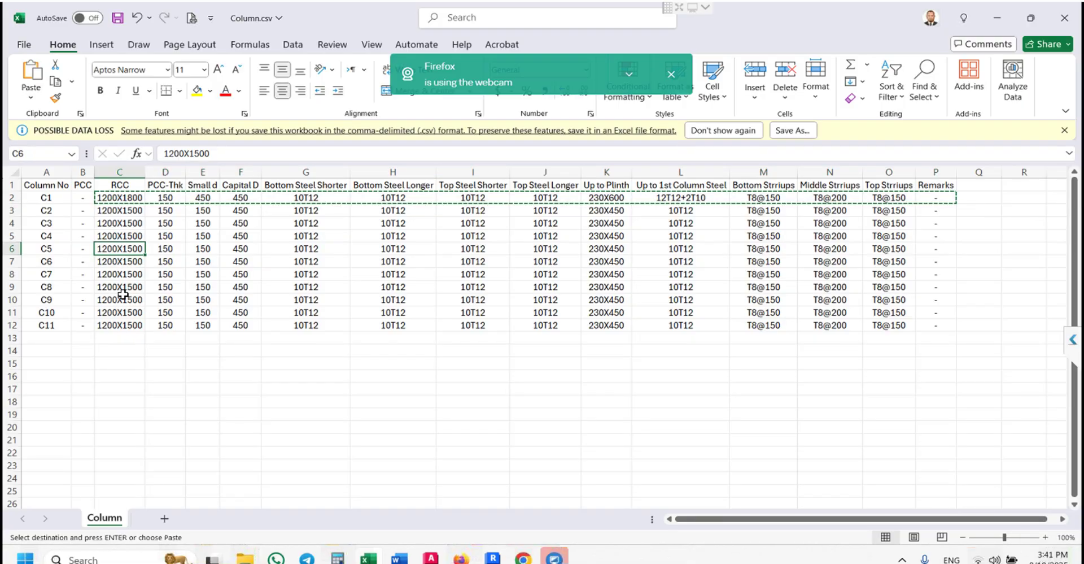
pyautogui.hotkey('ctrl', 'v')
pyautogui.press('ctrl')
pyautogui.press('Escape')
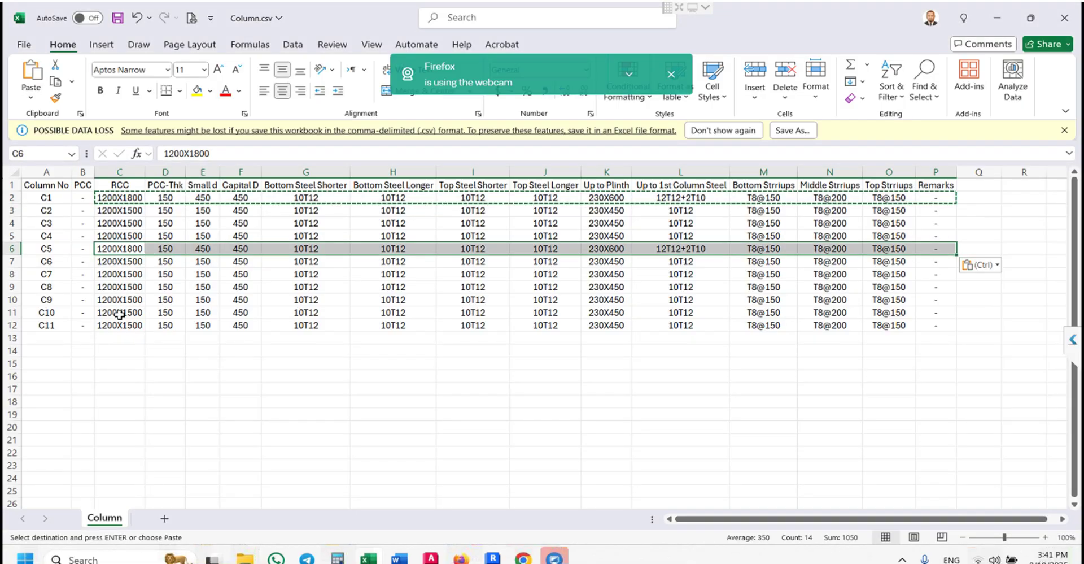
# Paste the copied C1 values into the C10 row and save Column.csv.
pyautogui.click(126, 316)
pyautogui.hotkey('ctrl', 'v')
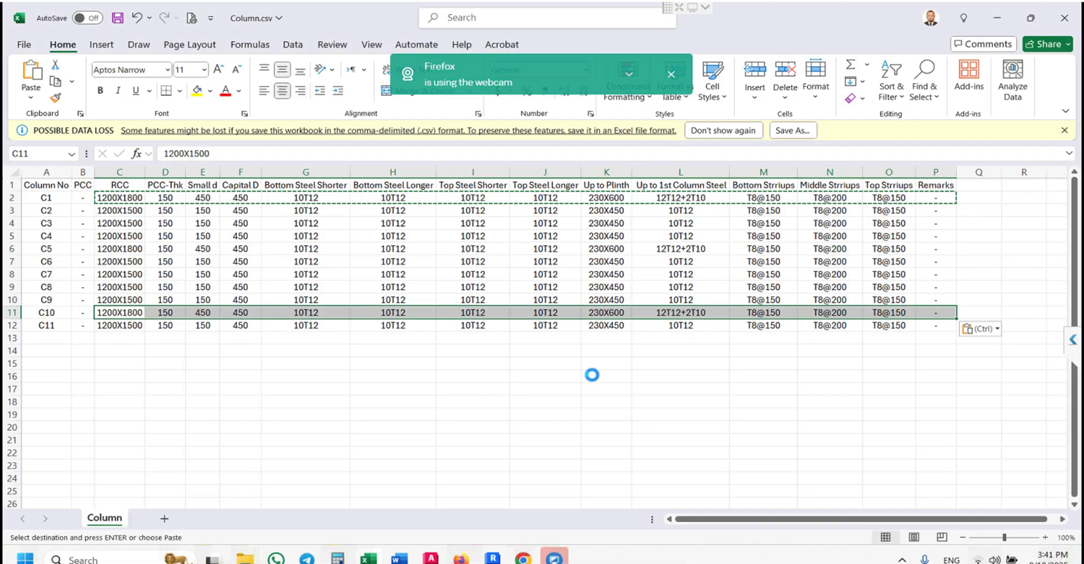
pyautogui.click(681, 362)
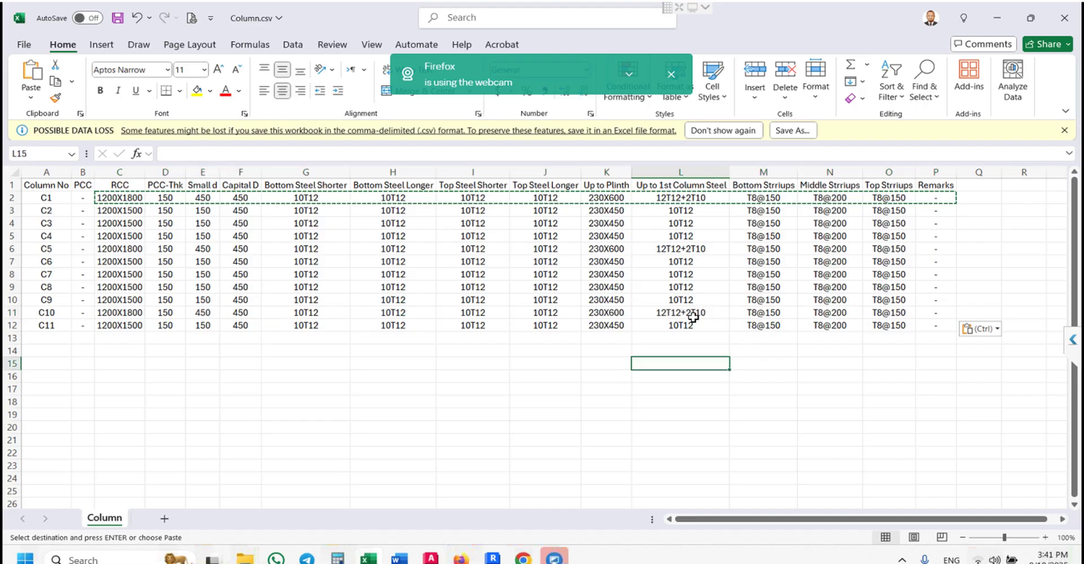
pyautogui.click(626, 317)
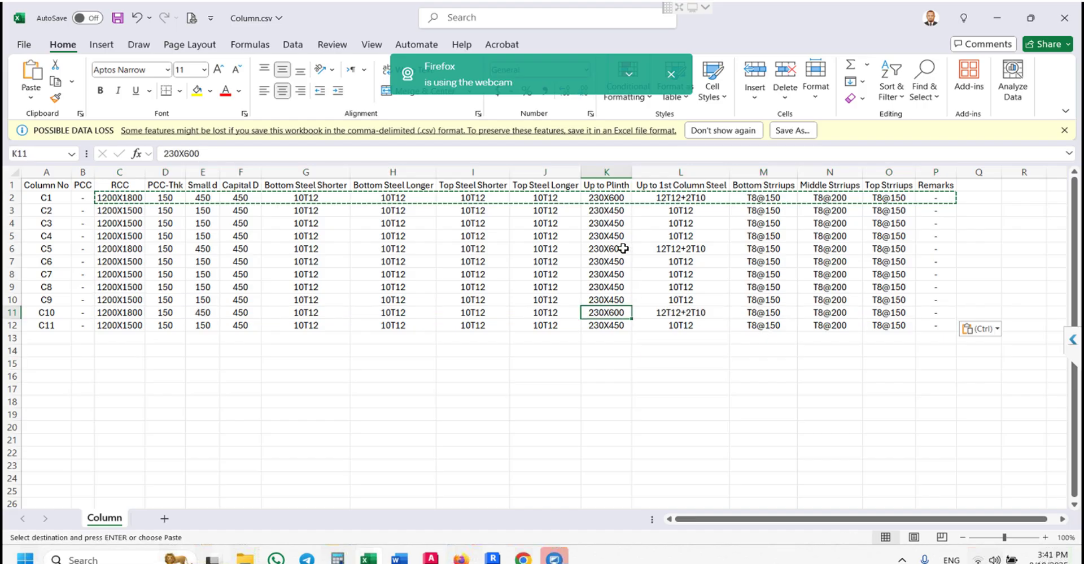
pyautogui.click(656, 351)
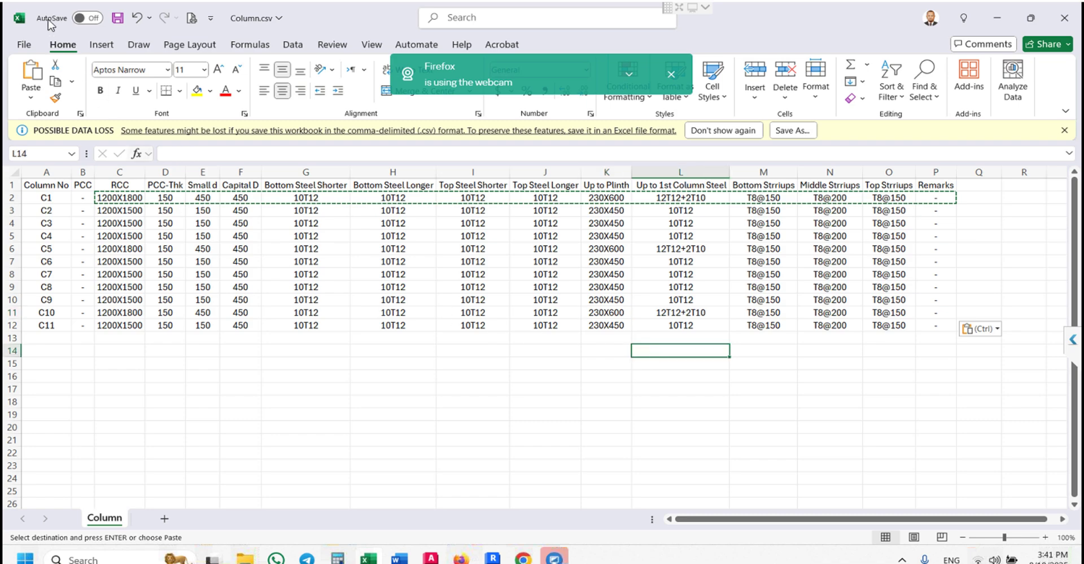
pyautogui.click(117, 18)
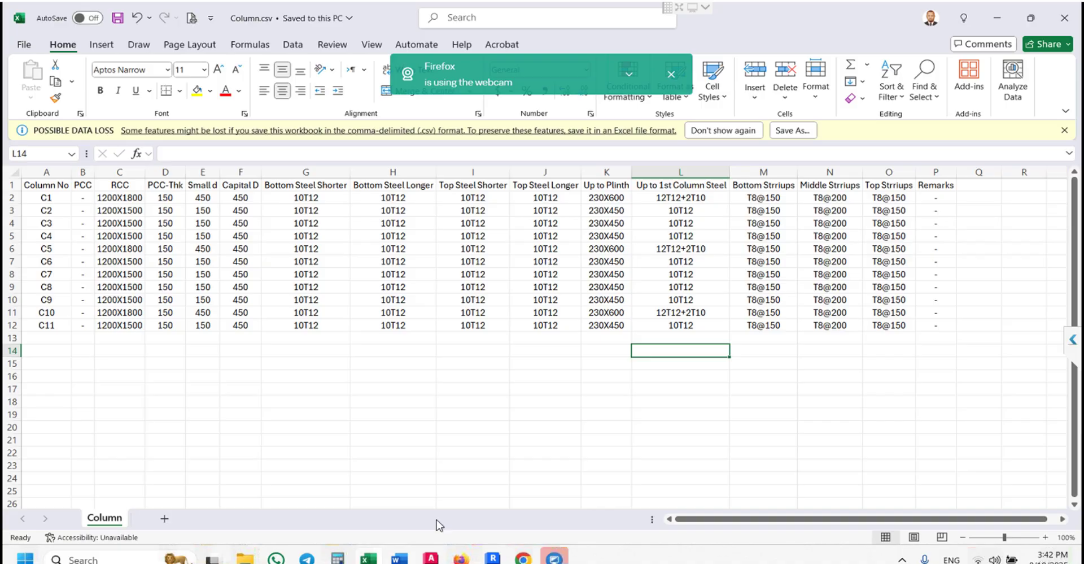
pyautogui.click(482, 431)
# Switch to AutoCAD and update the numbered column plan from Excel with text height 150, placing the new schedule below the existing one.
pyautogui.click(431, 558)
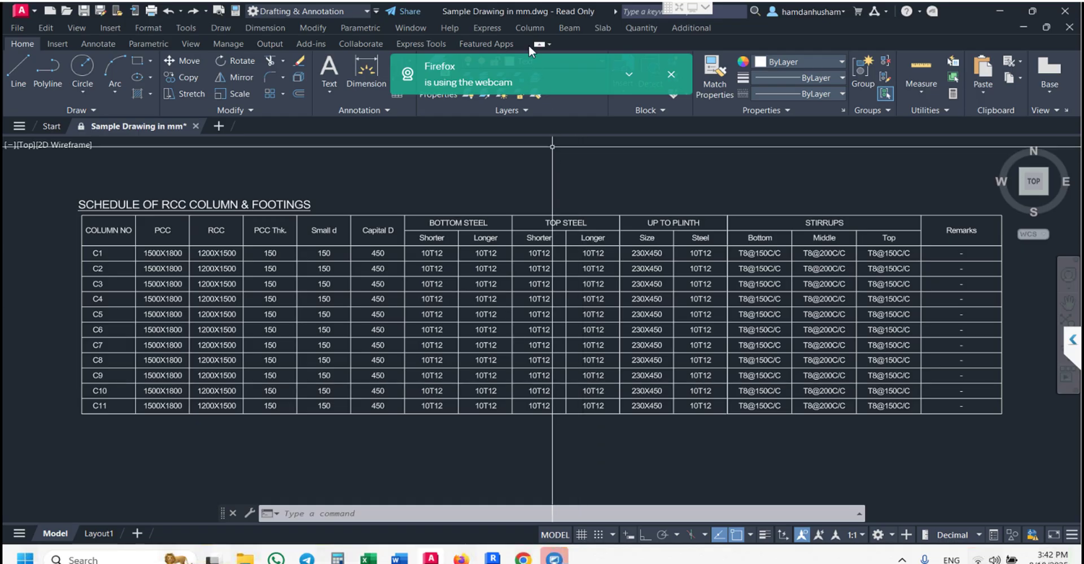
pyautogui.click(530, 28)
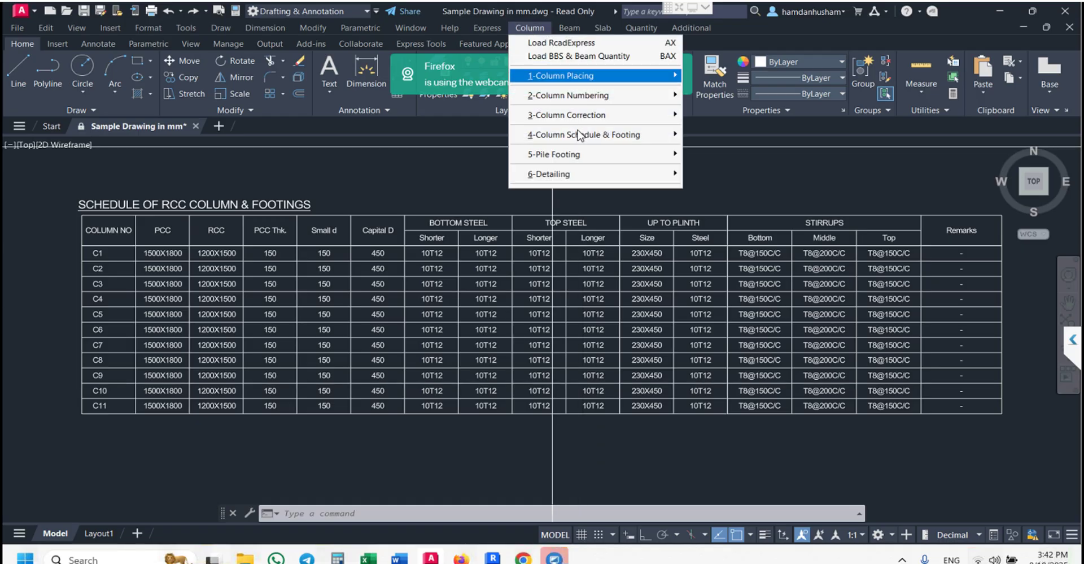
pyautogui.moveTo(585, 138)
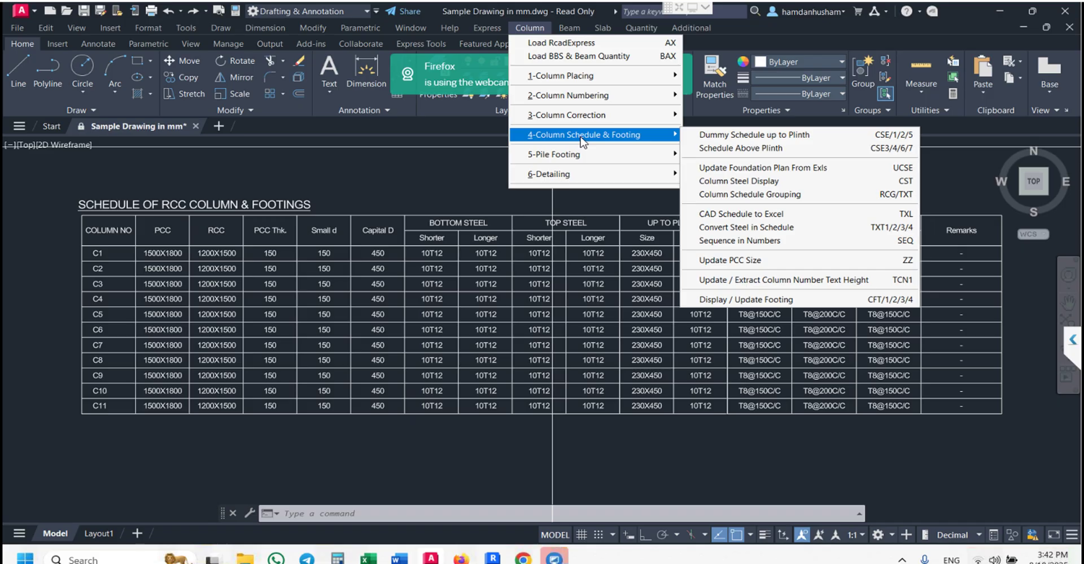
pyautogui.click(791, 170)
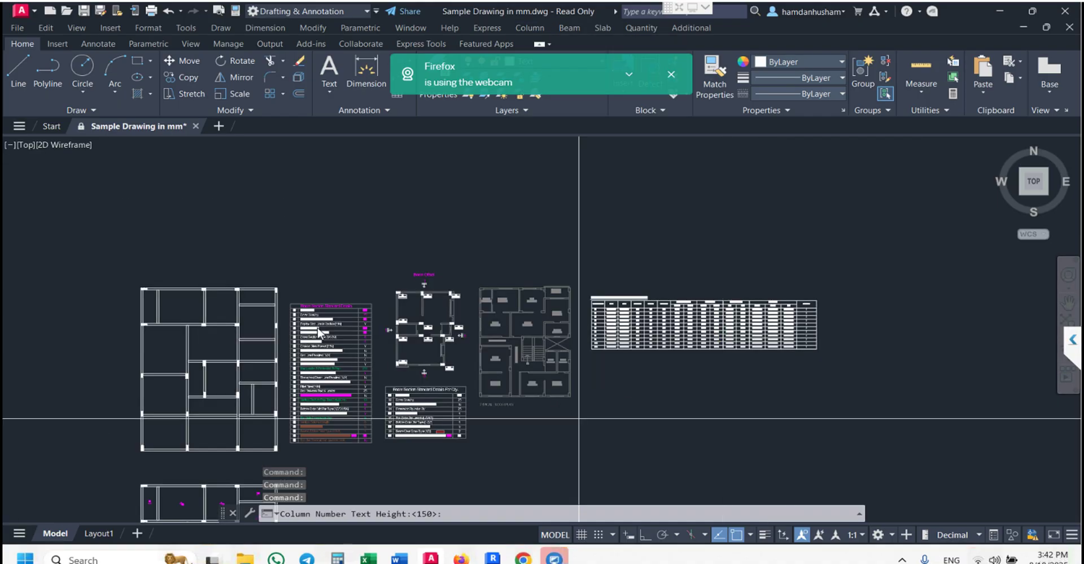
pyautogui.press('Return')
pyautogui.click(383, 269)
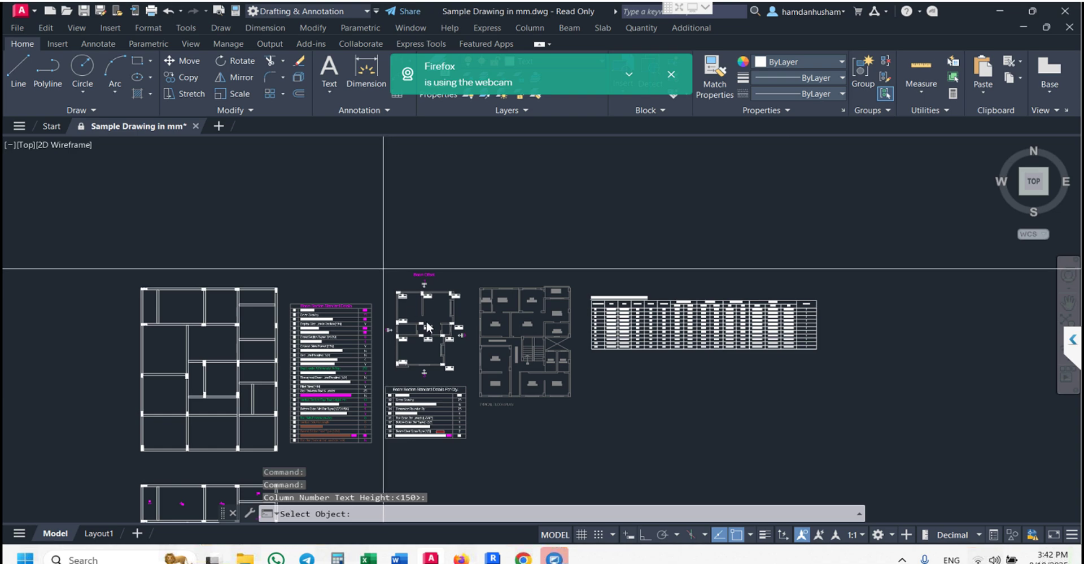
pyautogui.click(475, 390)
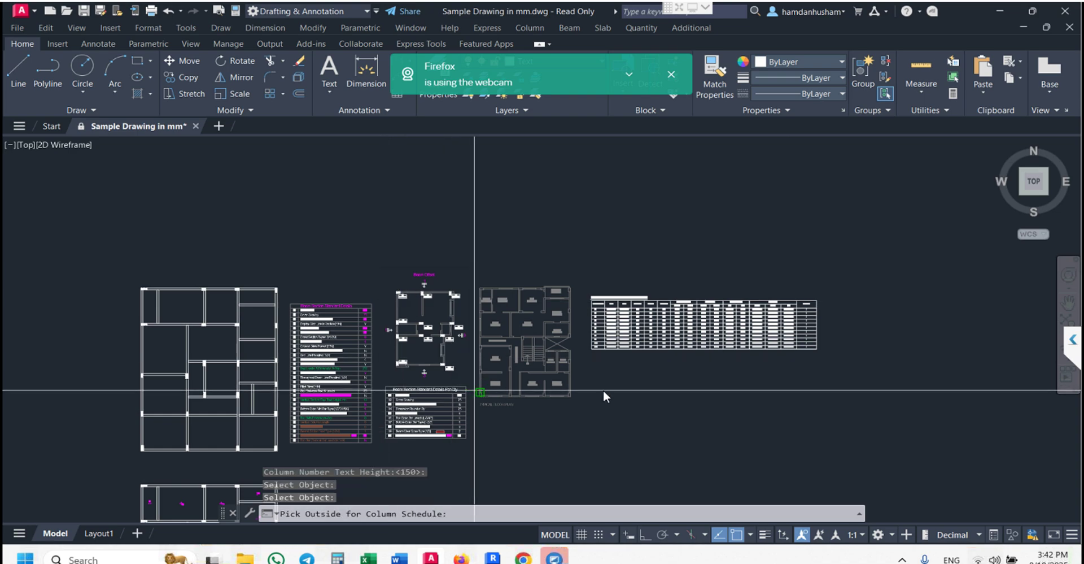
pyautogui.click(591, 371)
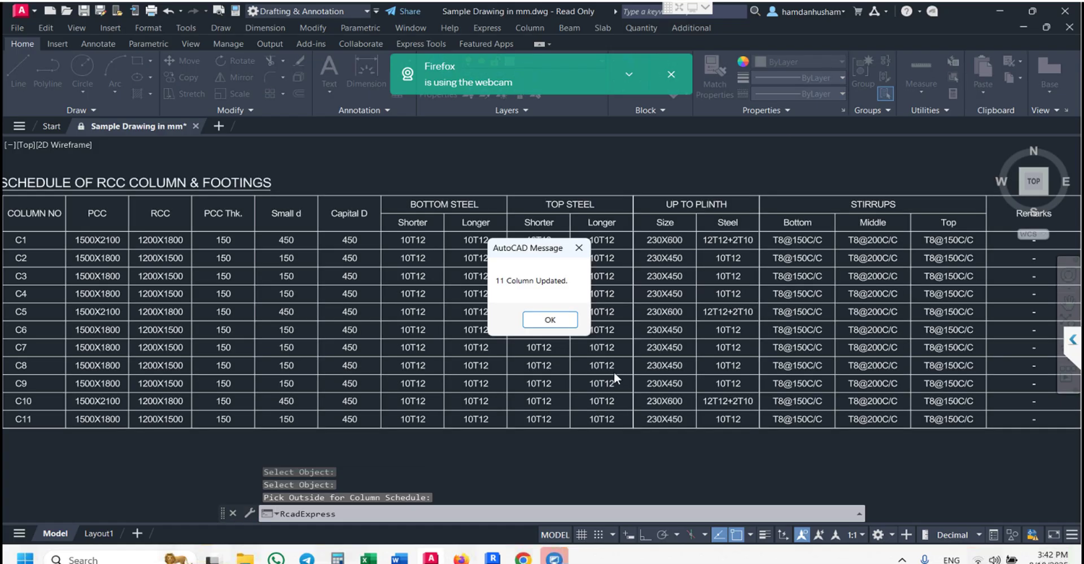
pyautogui.click(550, 319)
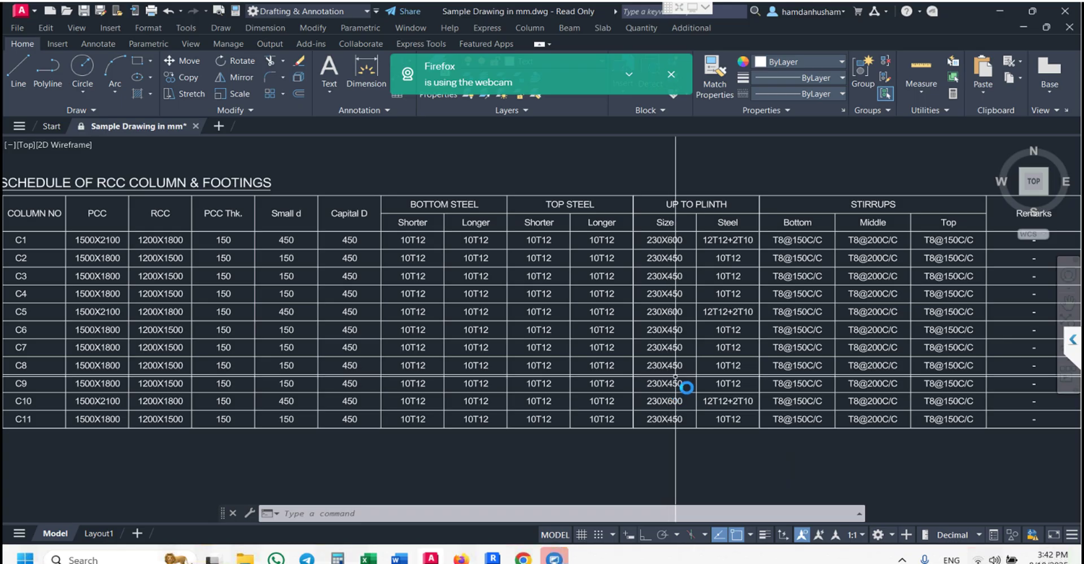
# Inspect the column numbers and sizes on the updated foundation plan.
pyautogui.scroll(-2, 676, 375)
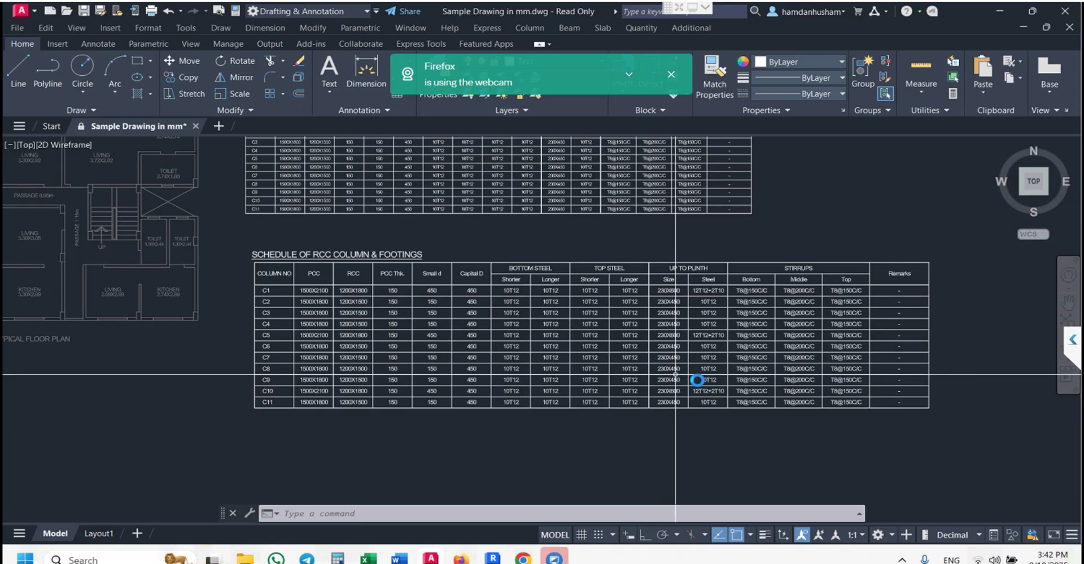
pyautogui.scroll(-5, 675, 373)
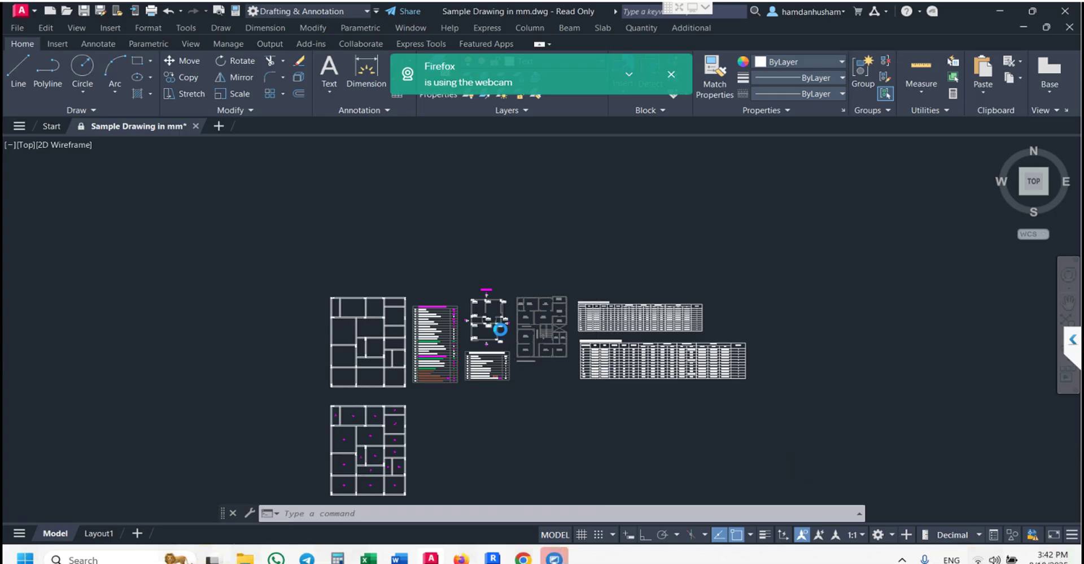
pyautogui.scroll(6, 496, 322)
pyautogui.scroll(2, 489, 318)
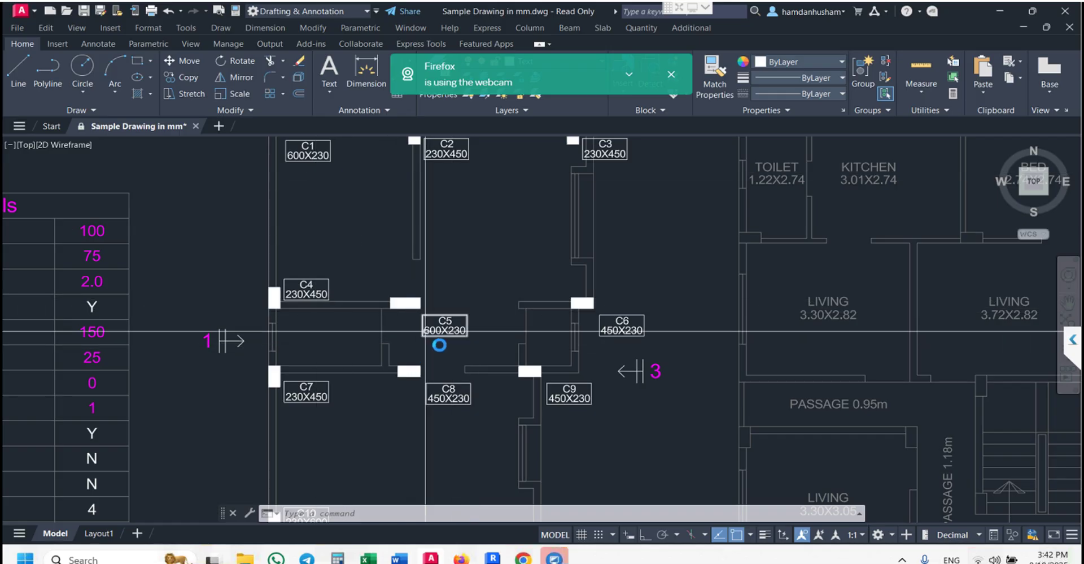
# Display the footings on the column plan with PCC offset 150, cover offset 75, no footing grouping, and footing dimensions shown.
pyautogui.moveTo(523, 438); pyautogui.dragTo(503, 327, button='middle')
pyautogui.scroll(-5, 503, 381)
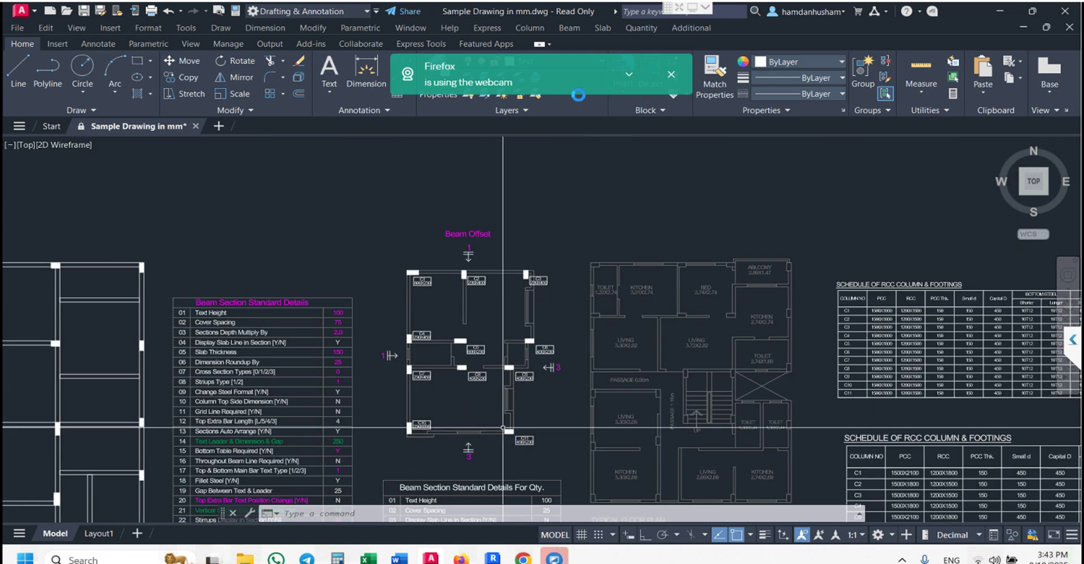
pyautogui.click(531, 28)
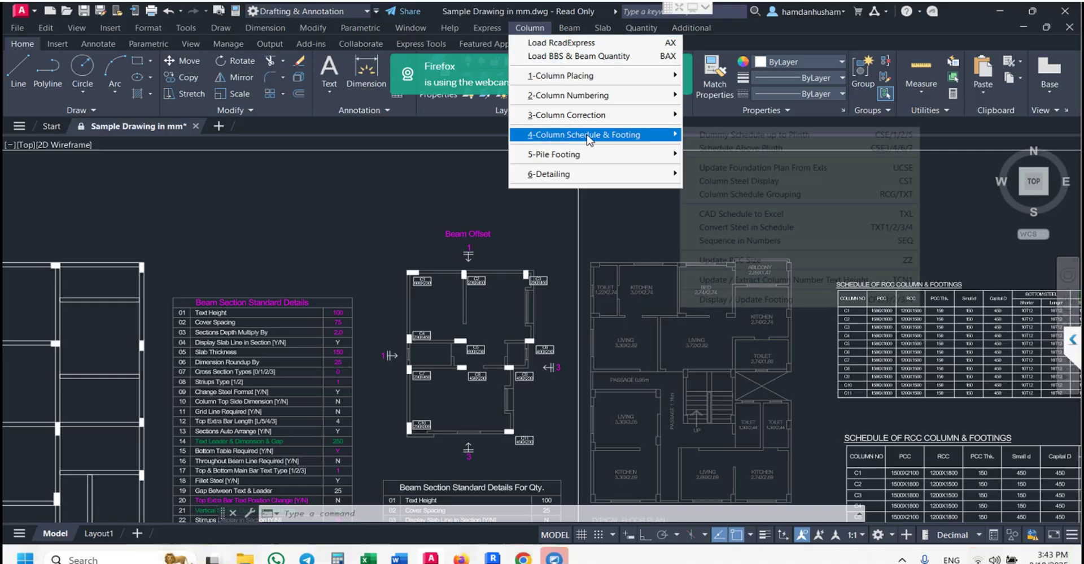
pyautogui.click(822, 300)
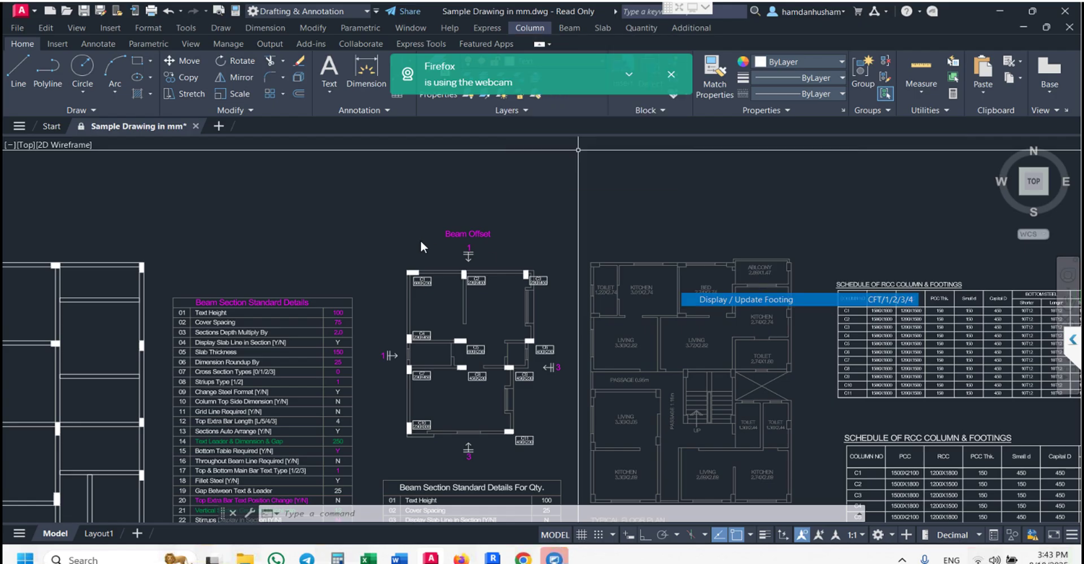
pyautogui.click(370, 231)
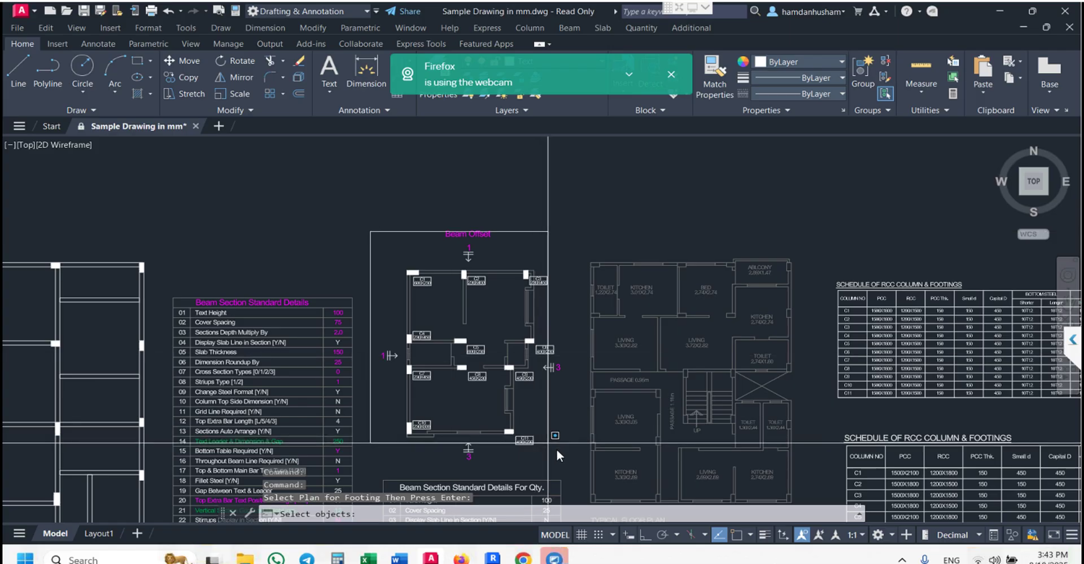
pyautogui.click(554, 445)
pyautogui.press('Return')
pyautogui.press('Return')
pyautogui.press('Return')
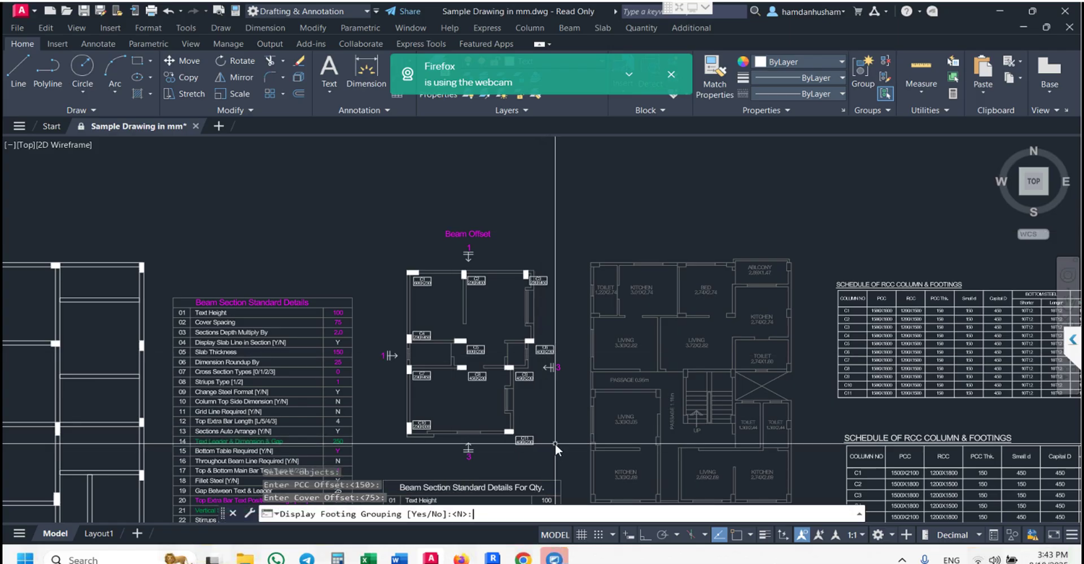
pyautogui.press('Return')
pyautogui.press('Return')
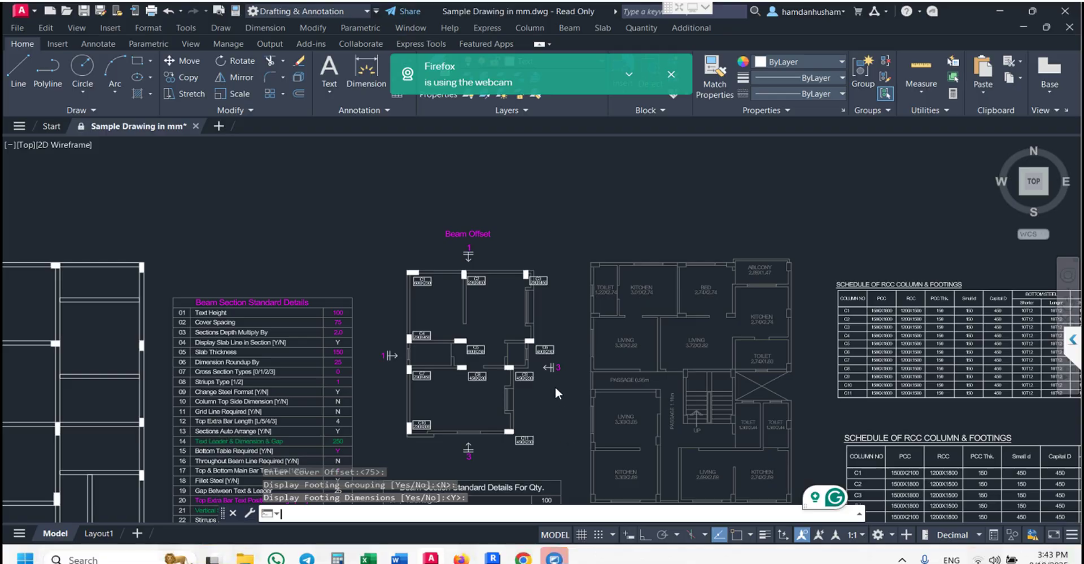
pyautogui.press('Return')
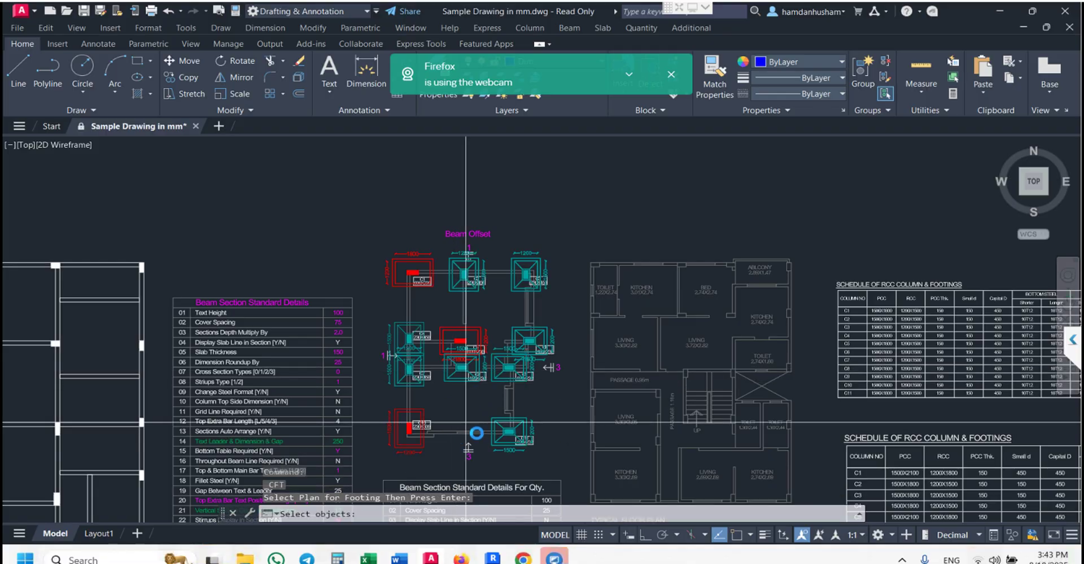
pyautogui.scroll(2, 416, 440)
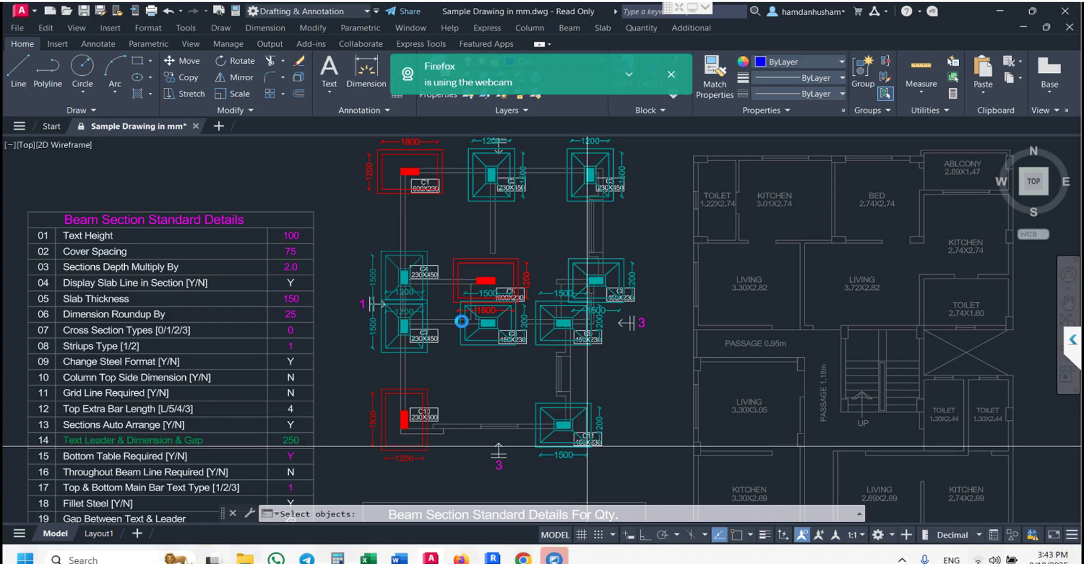
# Run Column Schedule Grouping on the foundation plan's columns and place the grouped schedule below the updated schedule.
pyautogui.scroll(-8, 489, 359)
pyautogui.scroll(4, 542, 356)
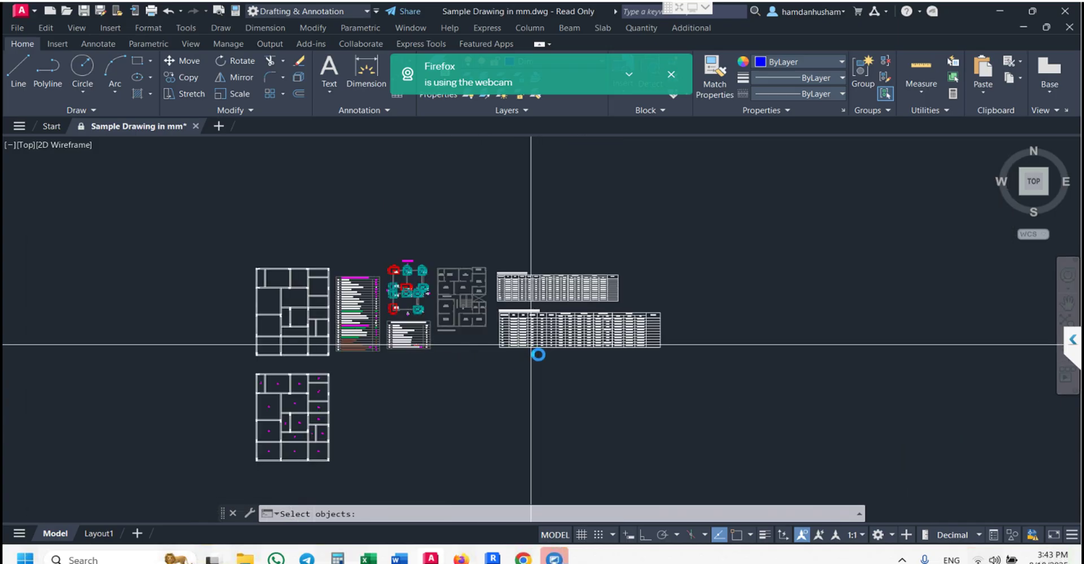
pyautogui.scroll(4, 518, 342)
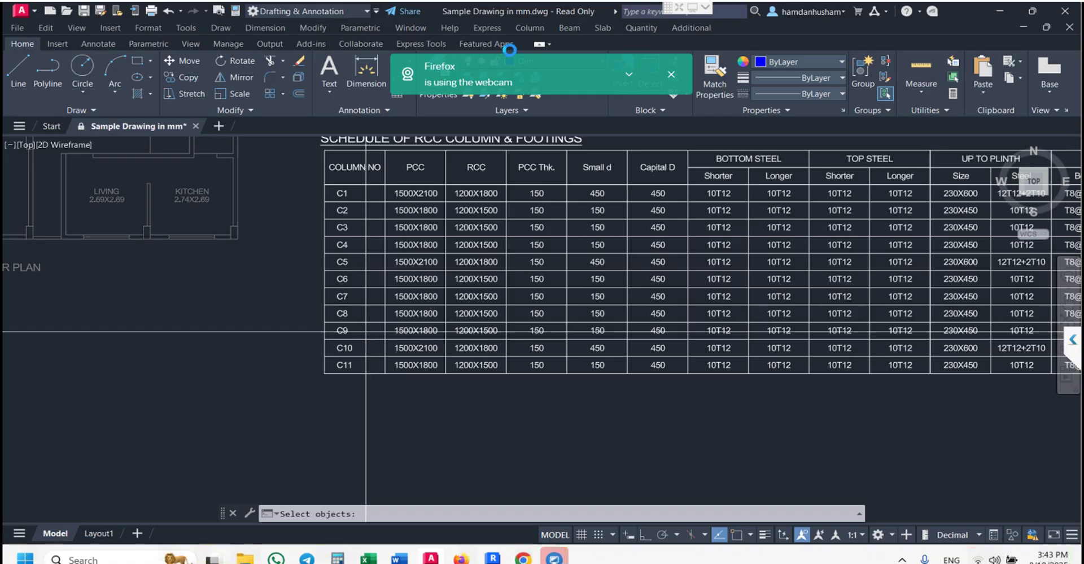
pyautogui.click(534, 28)
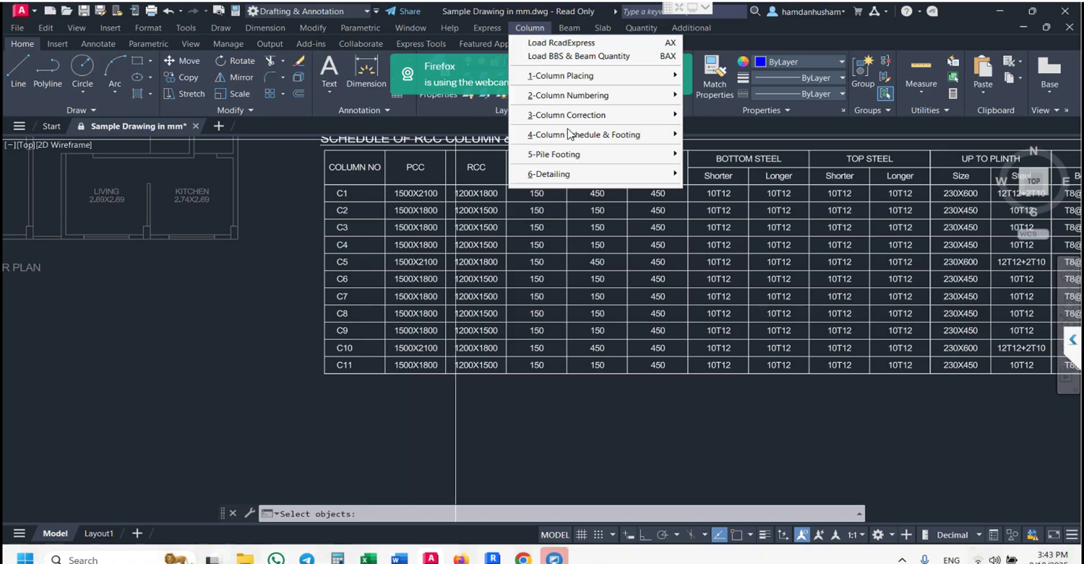
pyautogui.moveTo(582, 137)
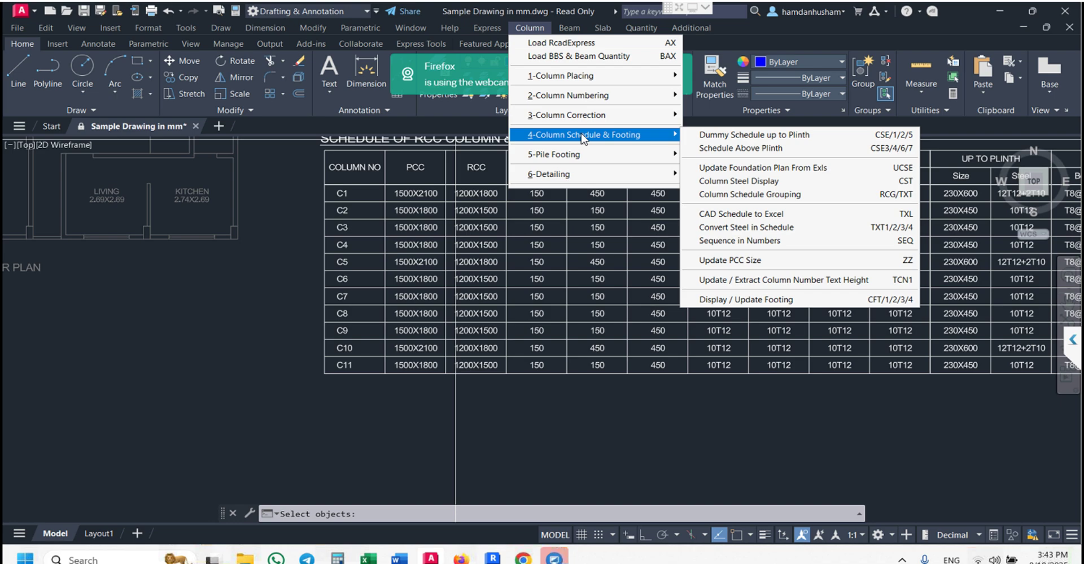
pyautogui.click(822, 194)
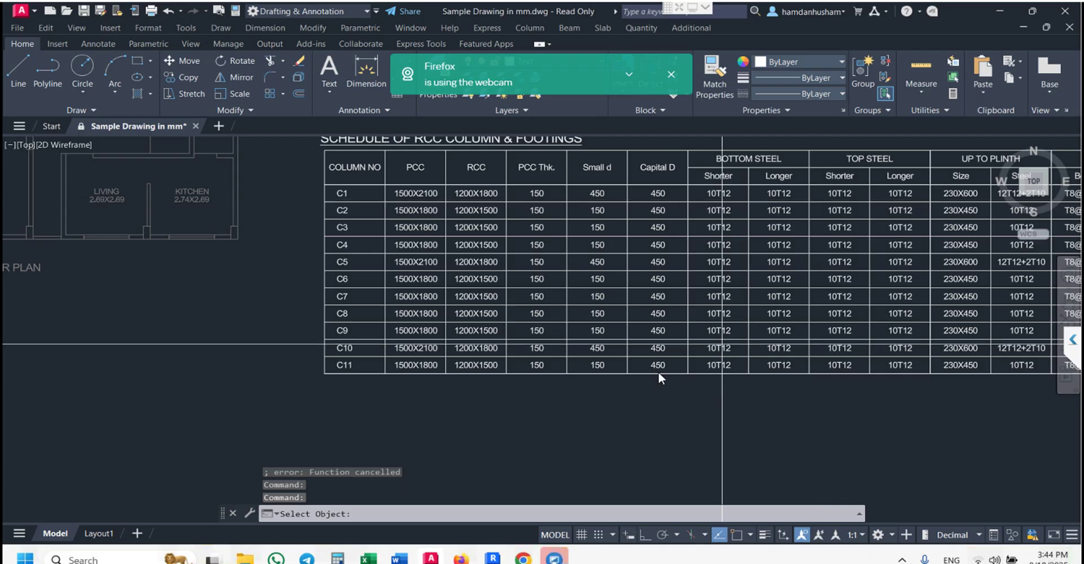
pyautogui.scroll(-5, 658, 371)
pyautogui.scroll(4, 618, 331)
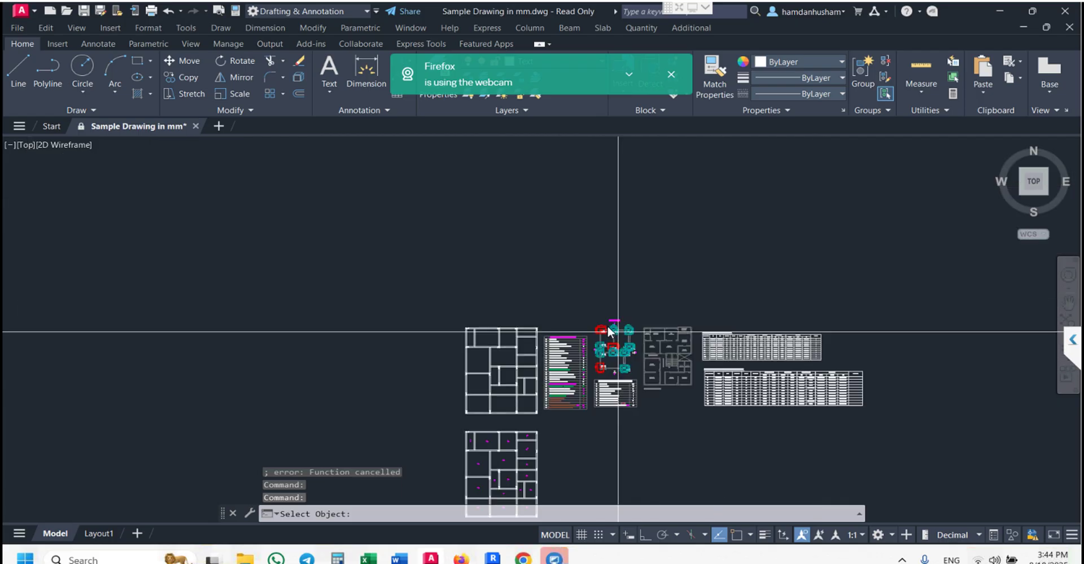
pyautogui.click(562, 301)
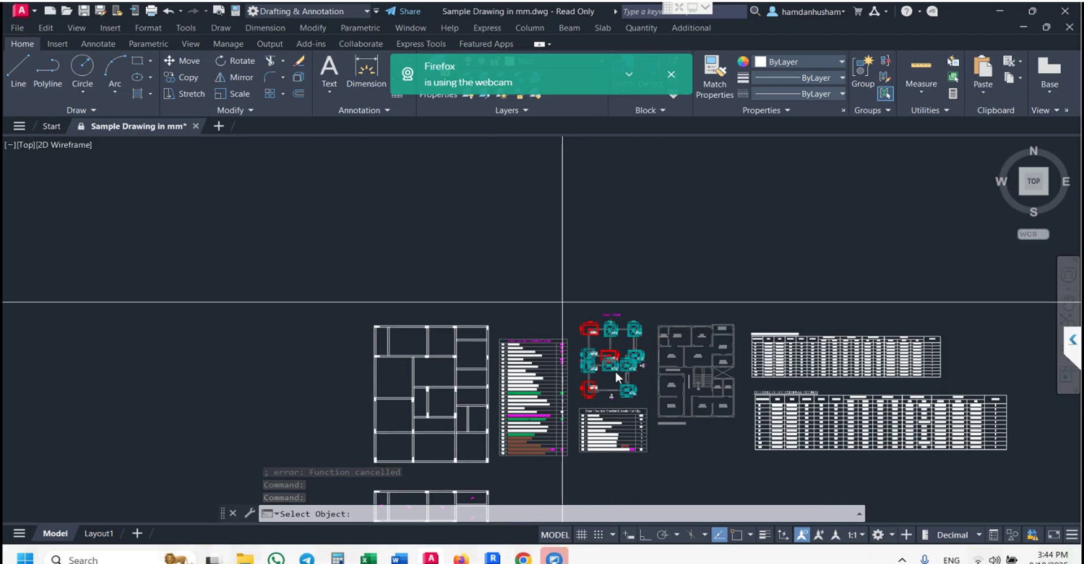
pyautogui.click(656, 410)
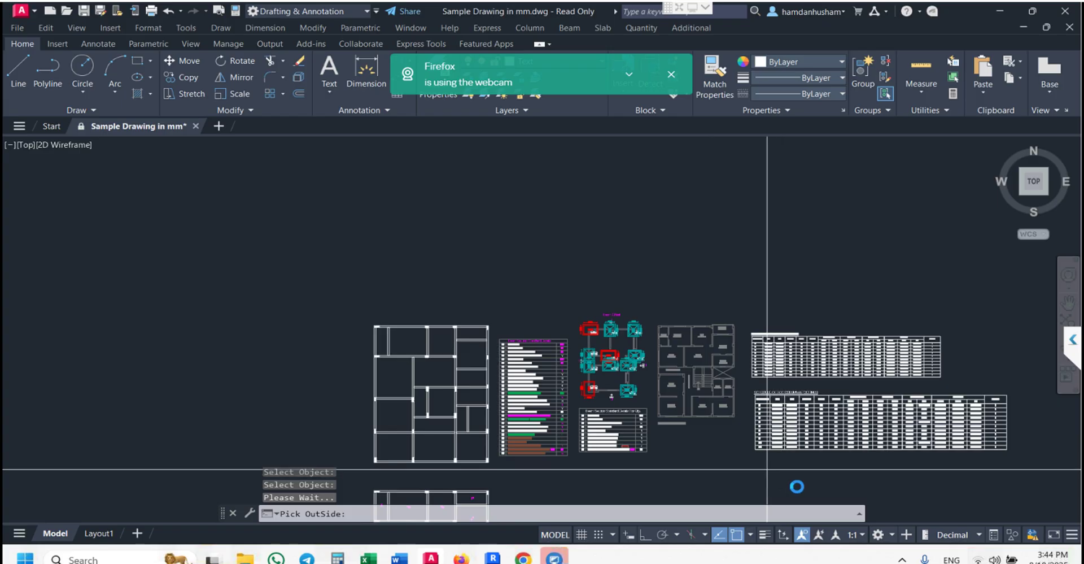
pyautogui.click(793, 468)
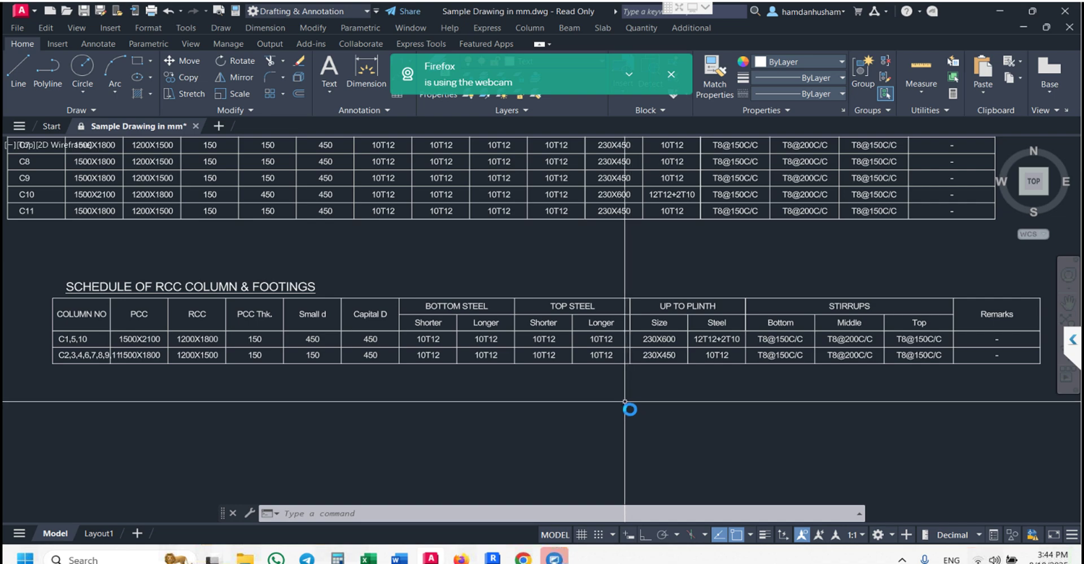
# Run CSE1 with ID C on the foundation plan's columns and place the resulting schedule below the grouped one.
pyautogui.click(531, 28)
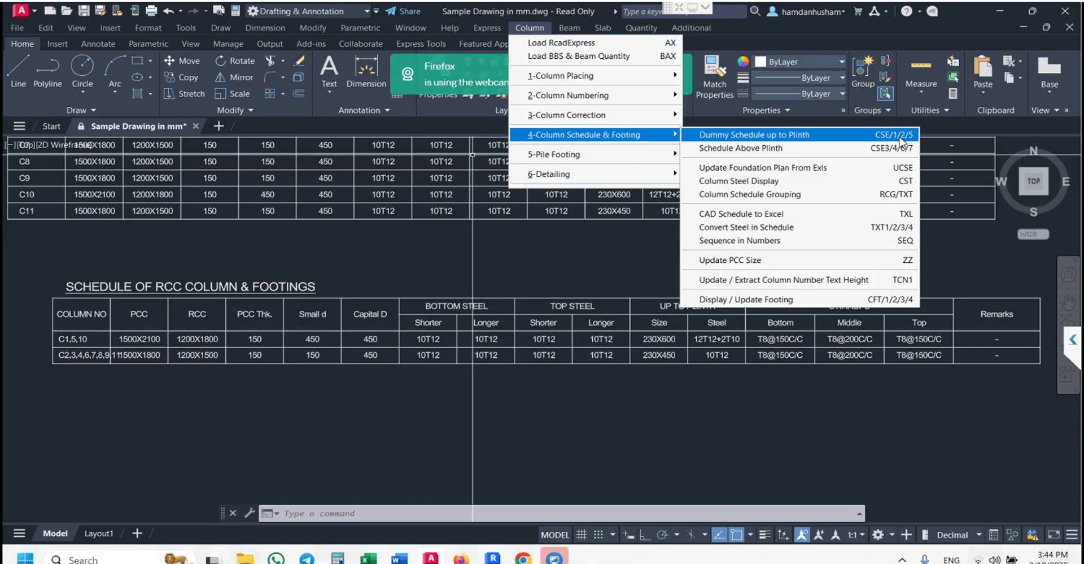
pyautogui.click(406, 515)
pyautogui.write('cs')
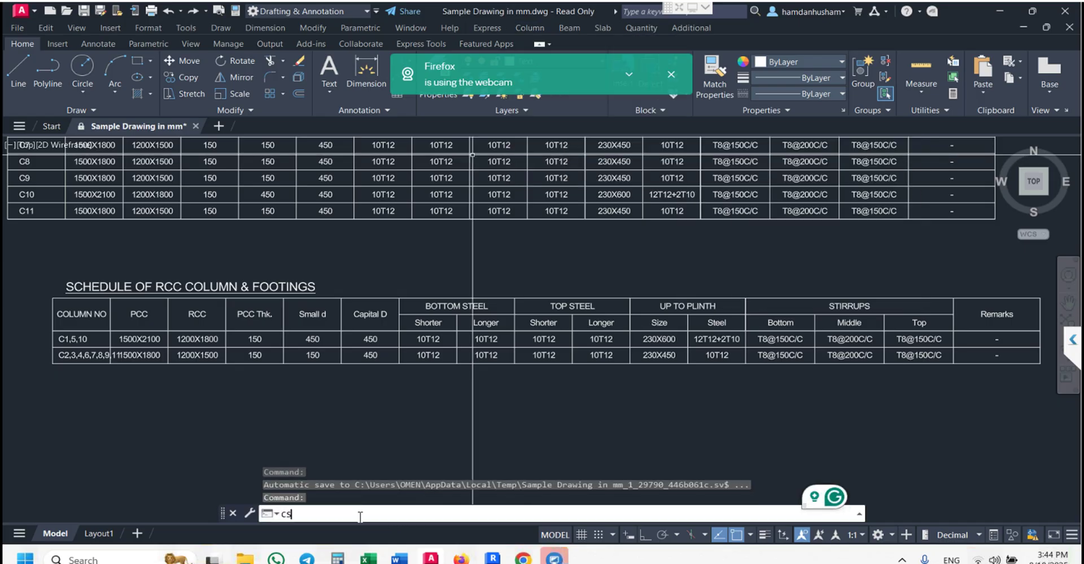
pyautogui.write('e1')
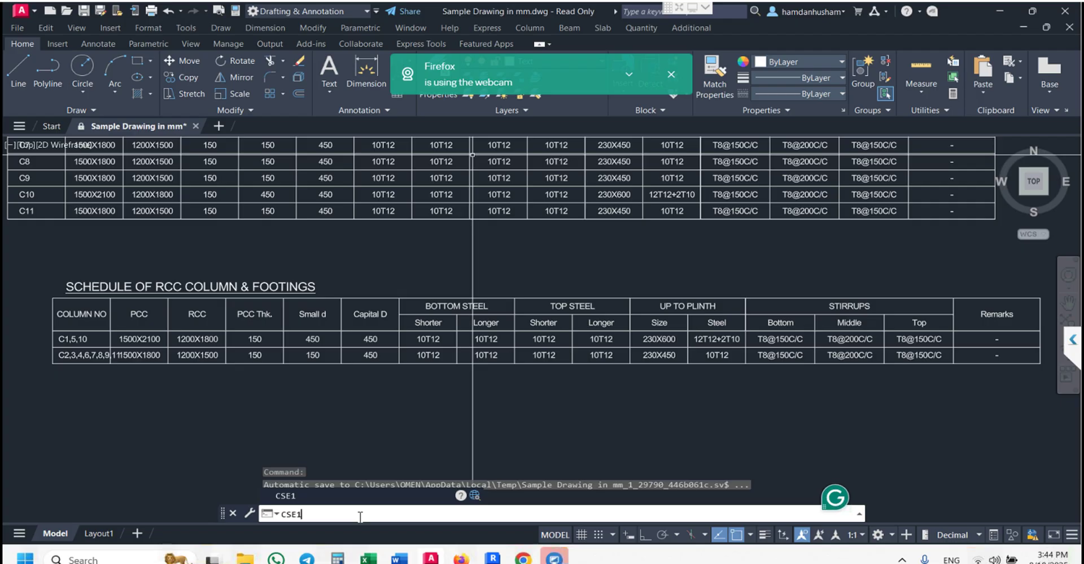
pyautogui.press('Return')
pyautogui.scroll(-2, 431, 360)
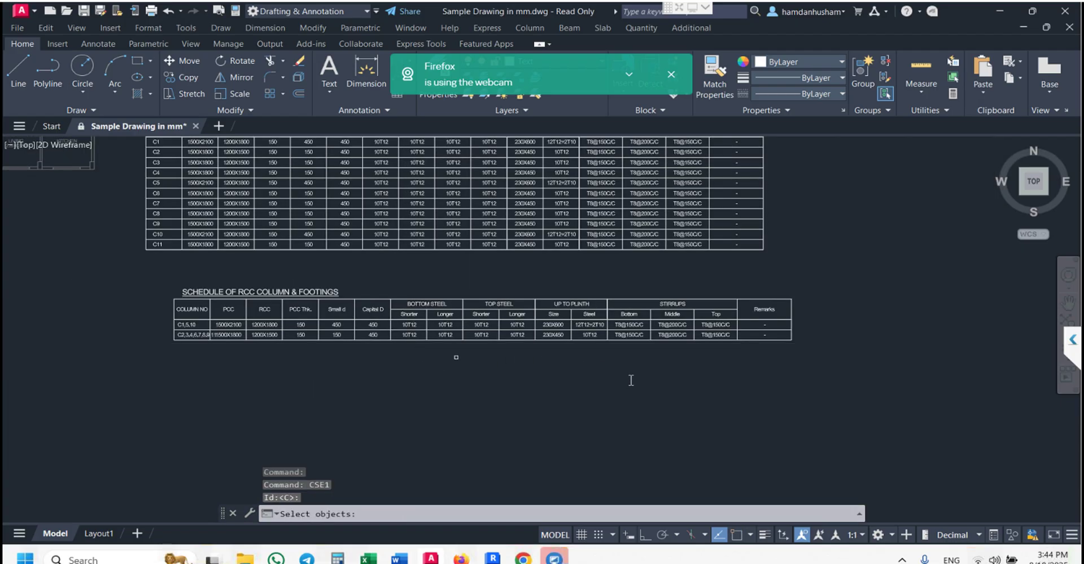
pyautogui.scroll(-4, 674, 407)
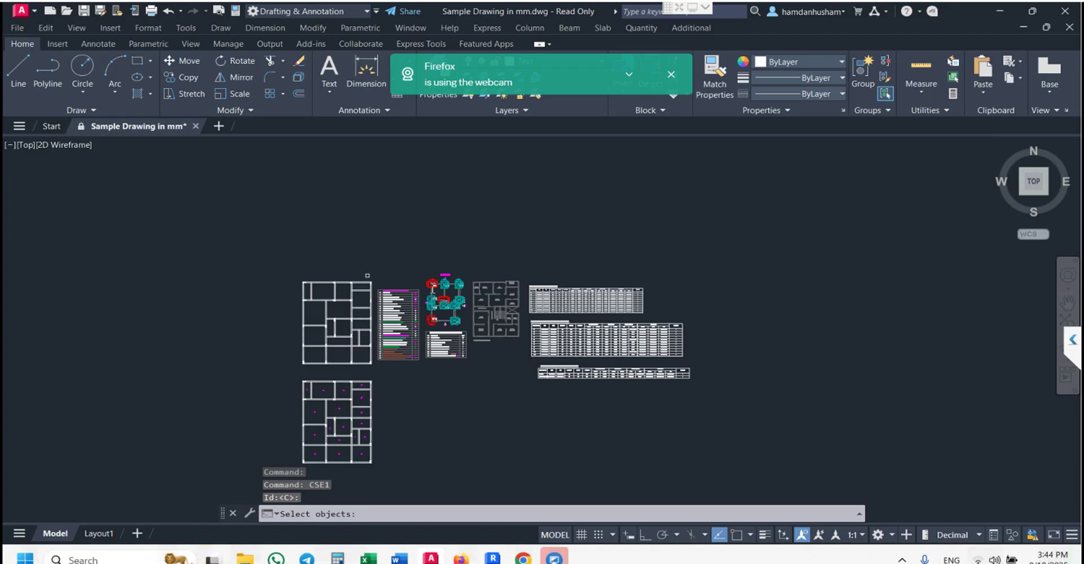
pyautogui.click(422, 268)
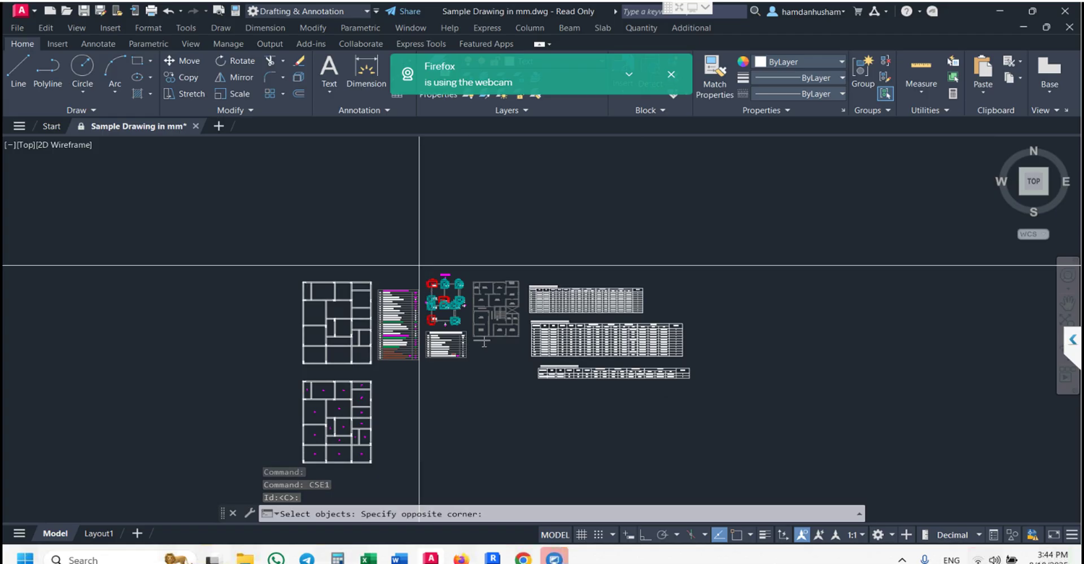
pyautogui.click(477, 333)
pyautogui.press('Return')
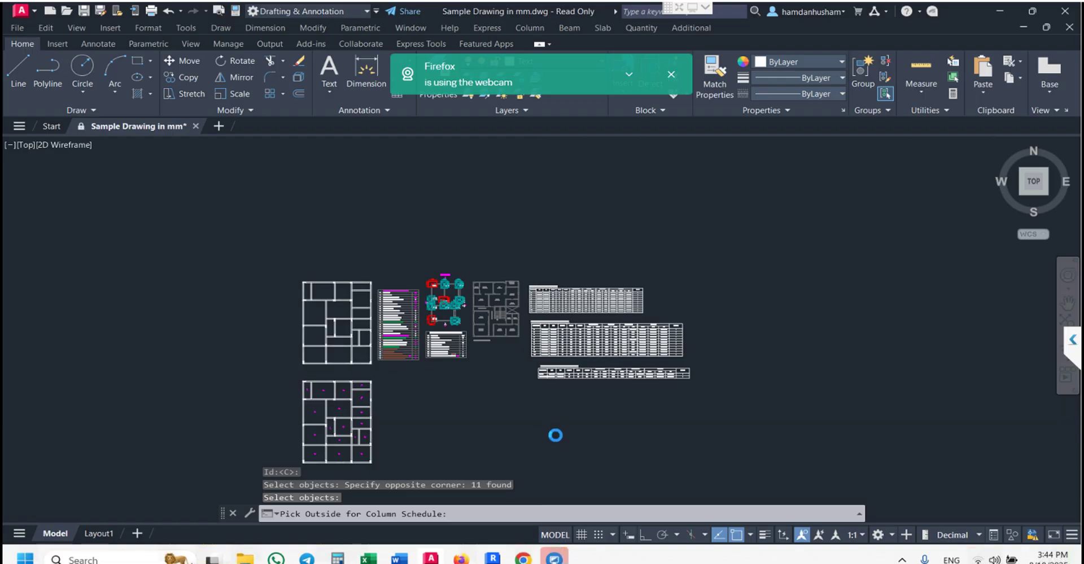
pyautogui.click(556, 435)
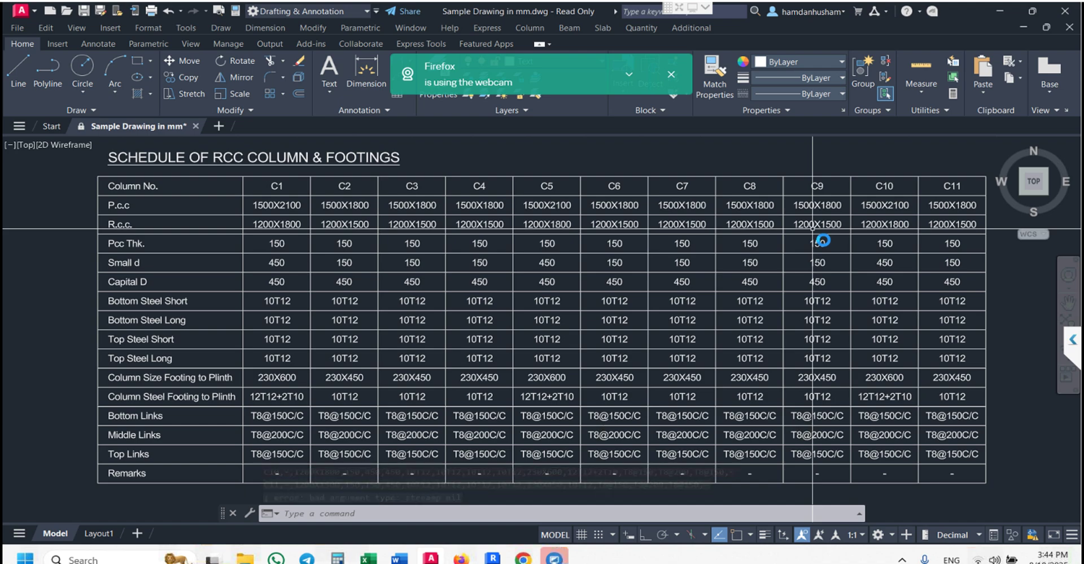
# Open Column1.csv from the C: drive's tmp folder in Excel and review the column sizes and steel per floor.
pyautogui.scroll(-6, 821, 316)
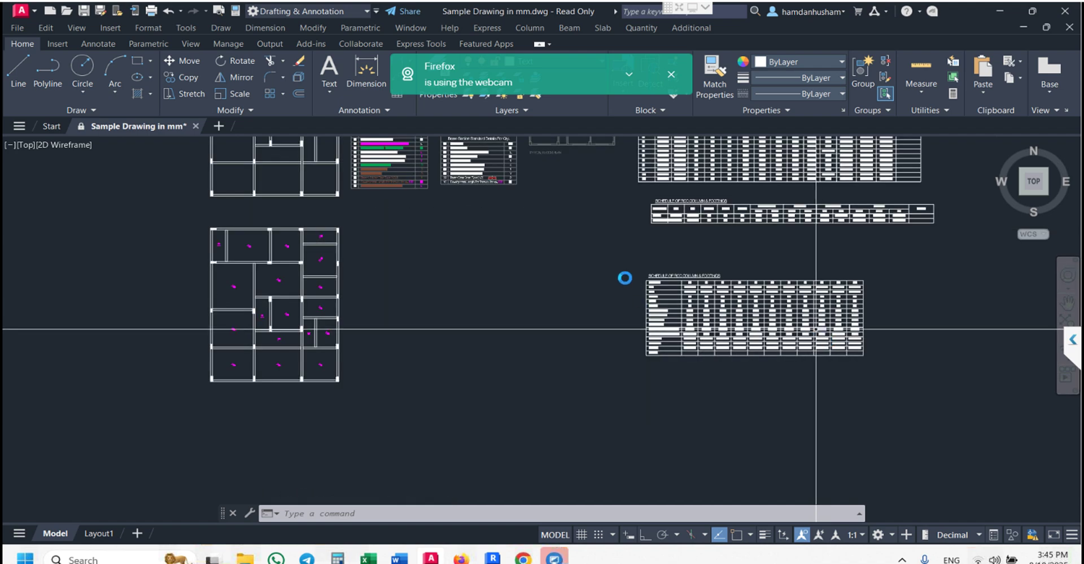
pyautogui.moveTo(600, 283); pyautogui.dragTo(571, 390, button='middle')
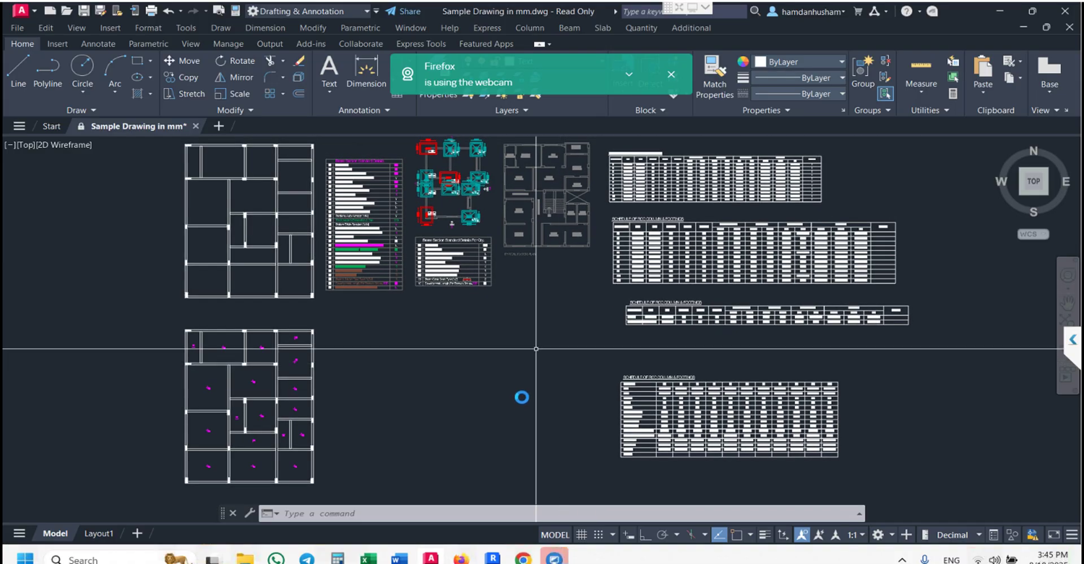
pyautogui.moveTo(522, 375); pyautogui.dragTo(502, 406, button='middle')
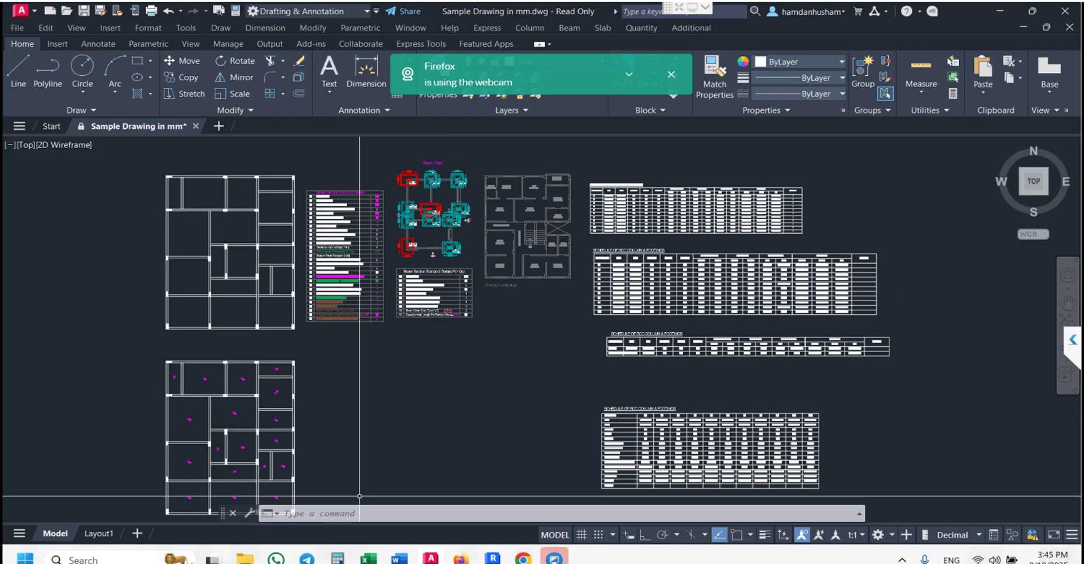
pyautogui.moveTo(244, 558)
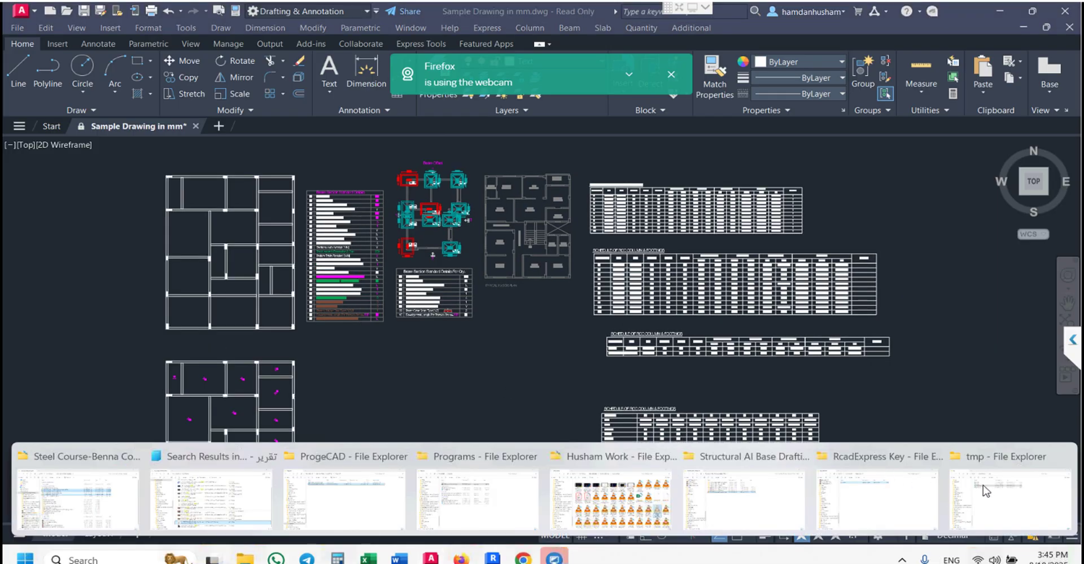
pyautogui.click(1010, 491)
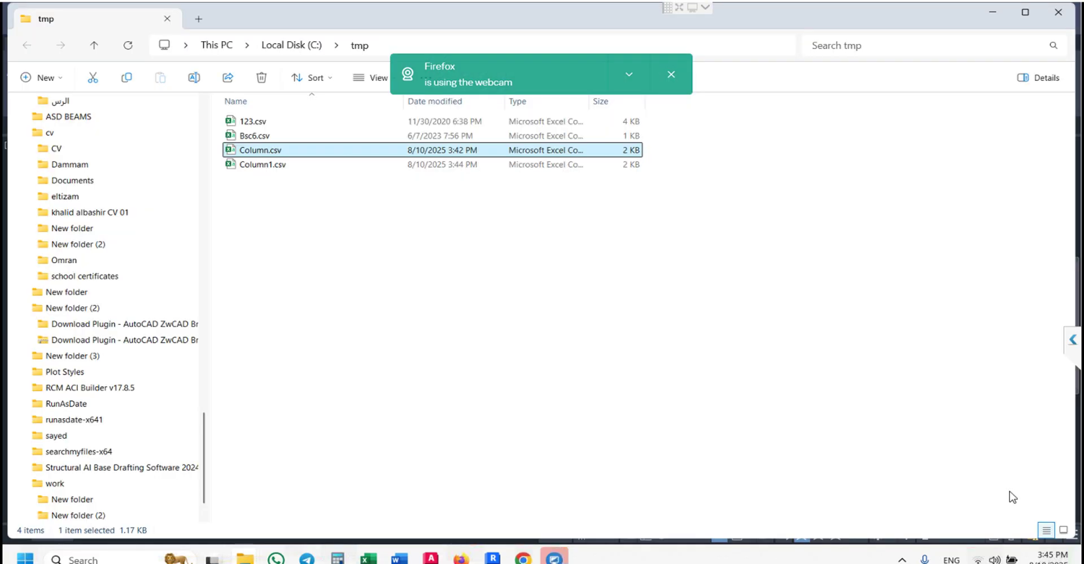
pyautogui.click(264, 169)
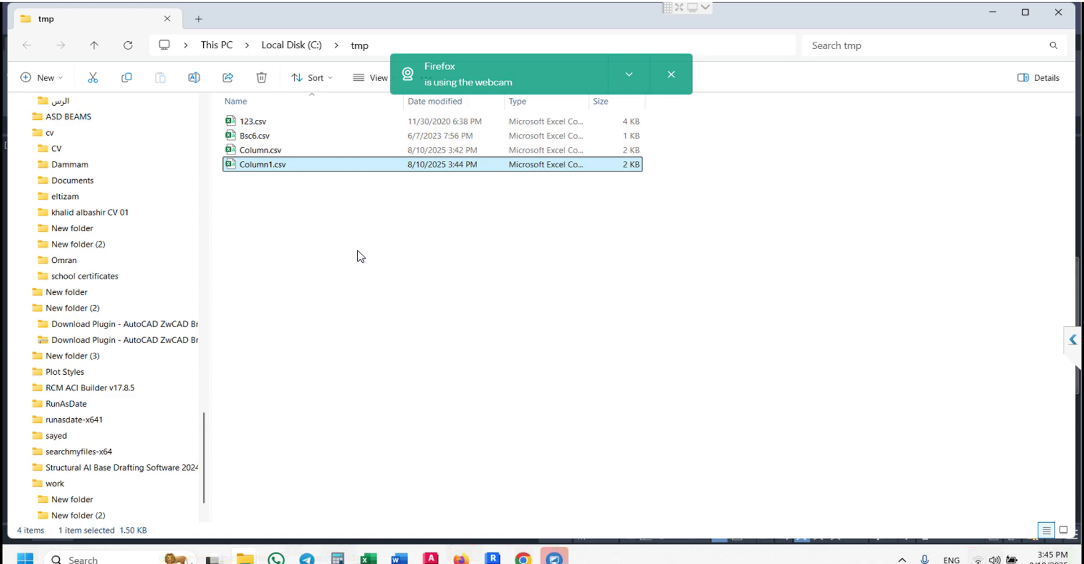
pyautogui.click(350, 263)
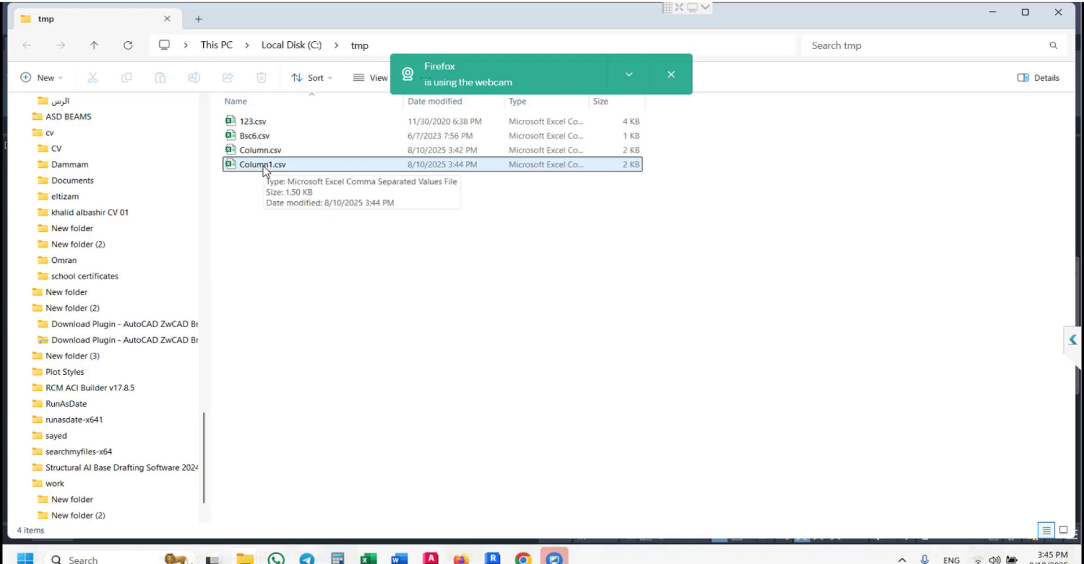
pyautogui.click(265, 167)
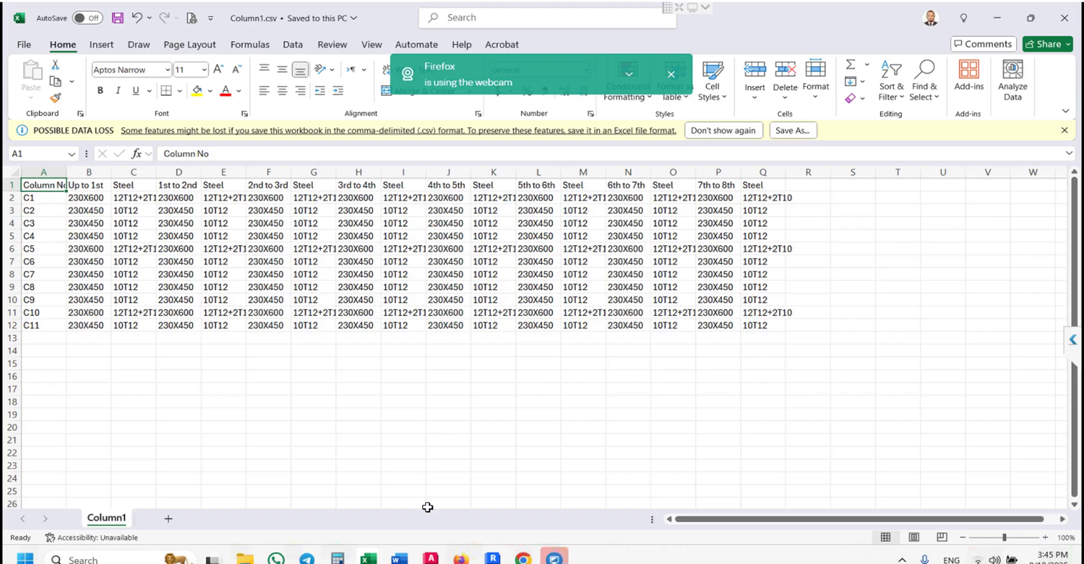
# Switch to AutoCAD, run Column Links All Floor (LNK1/2), and place its output in the empty area beyond the schedules.
pyautogui.click(431, 559)
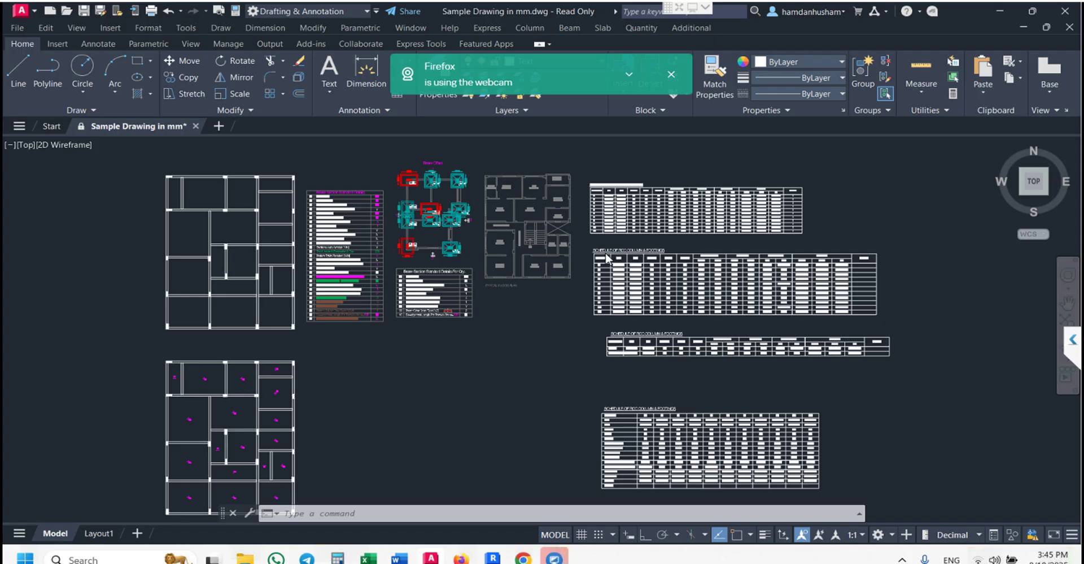
pyautogui.click(536, 28)
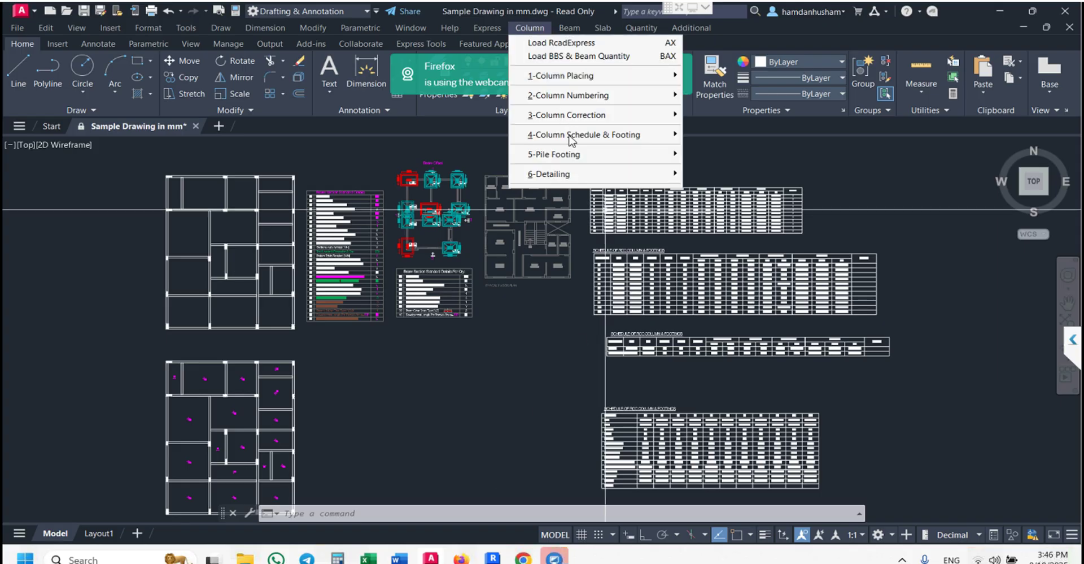
pyautogui.moveTo(585, 175)
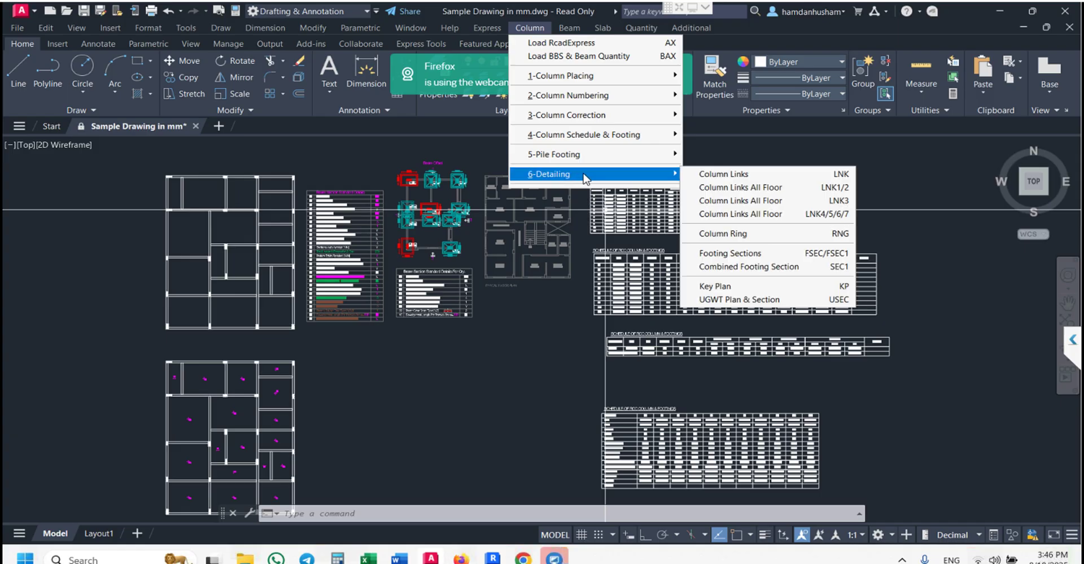
pyautogui.click(773, 187)
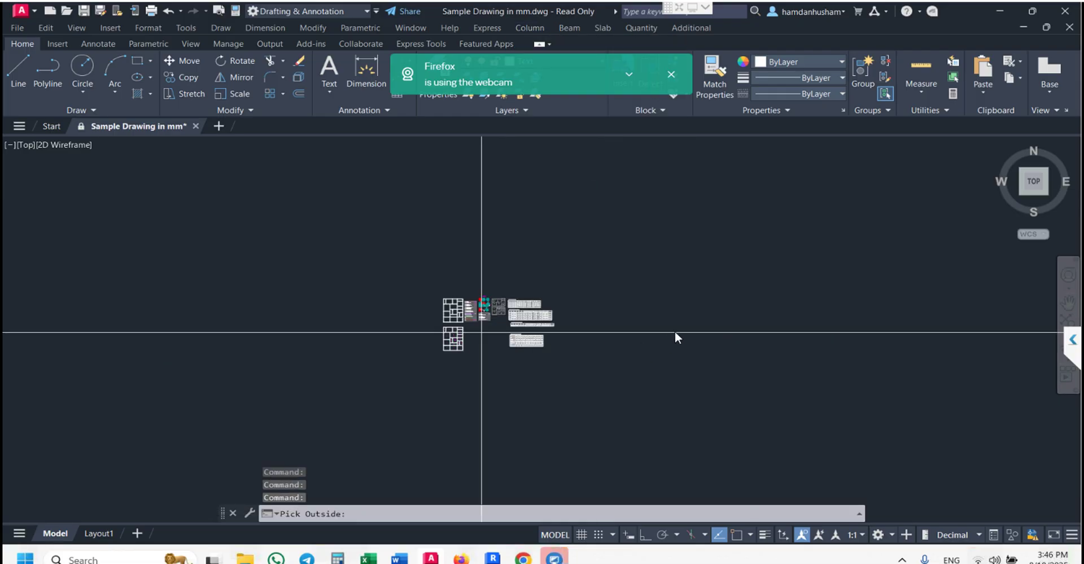
pyautogui.click(680, 332)
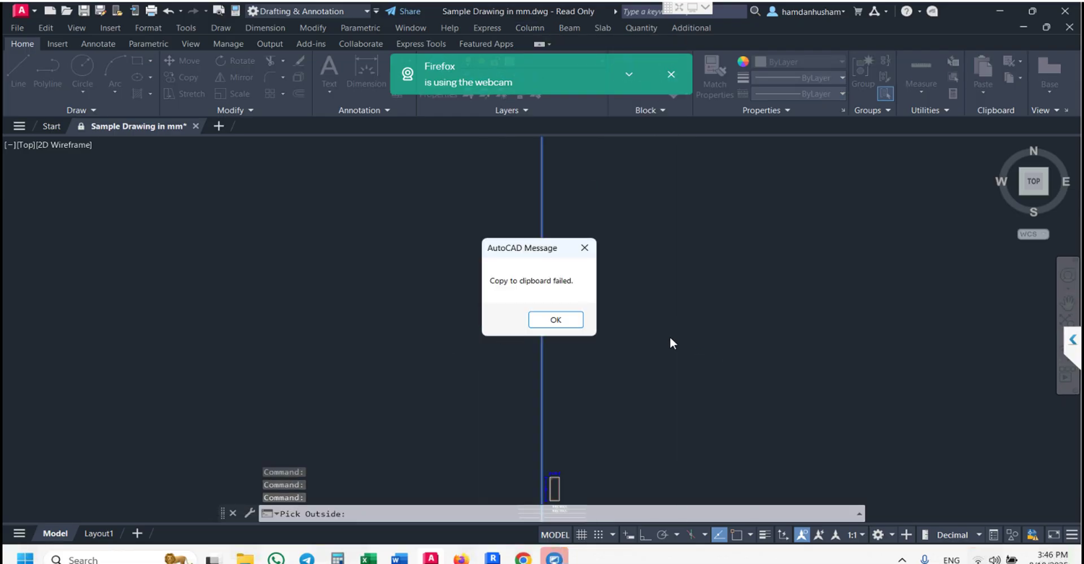
# Dismiss each clipboard message until the all-floor column links detailing finishes drawing.
pyautogui.click(563, 319)
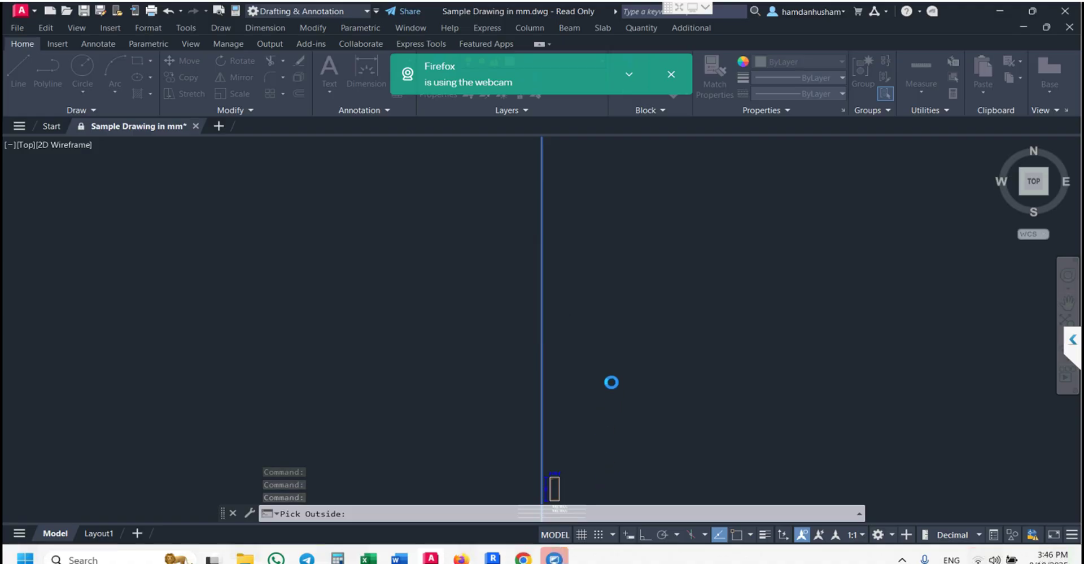
pyautogui.click(557, 319)
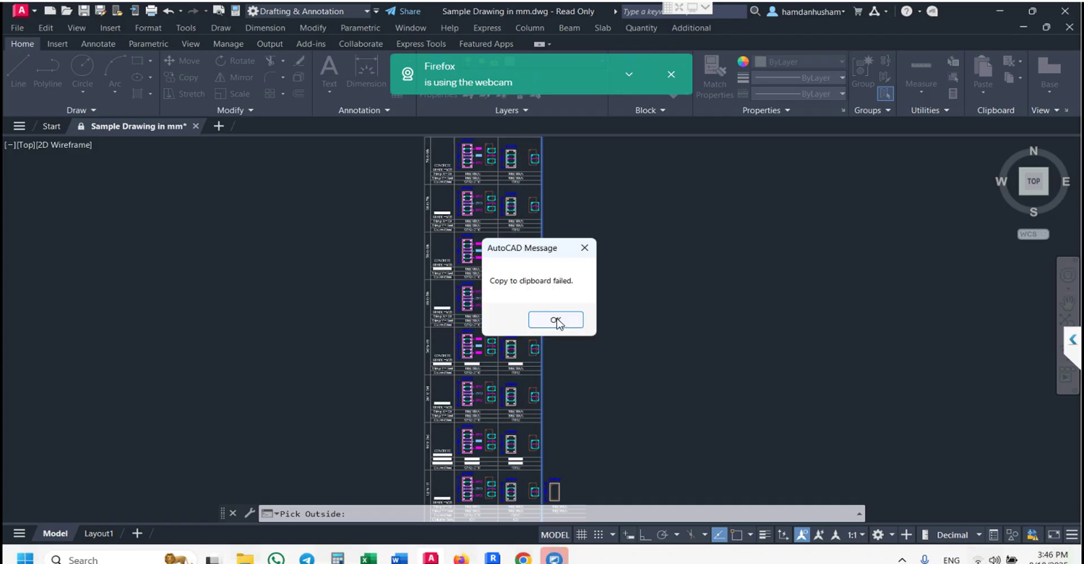
pyautogui.click(557, 320)
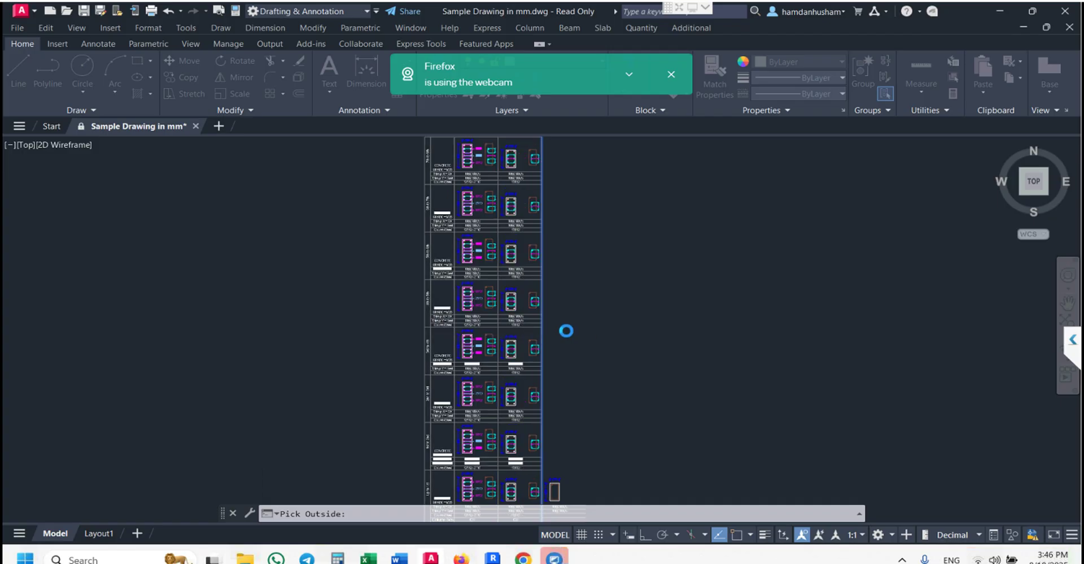
pyautogui.click(557, 321)
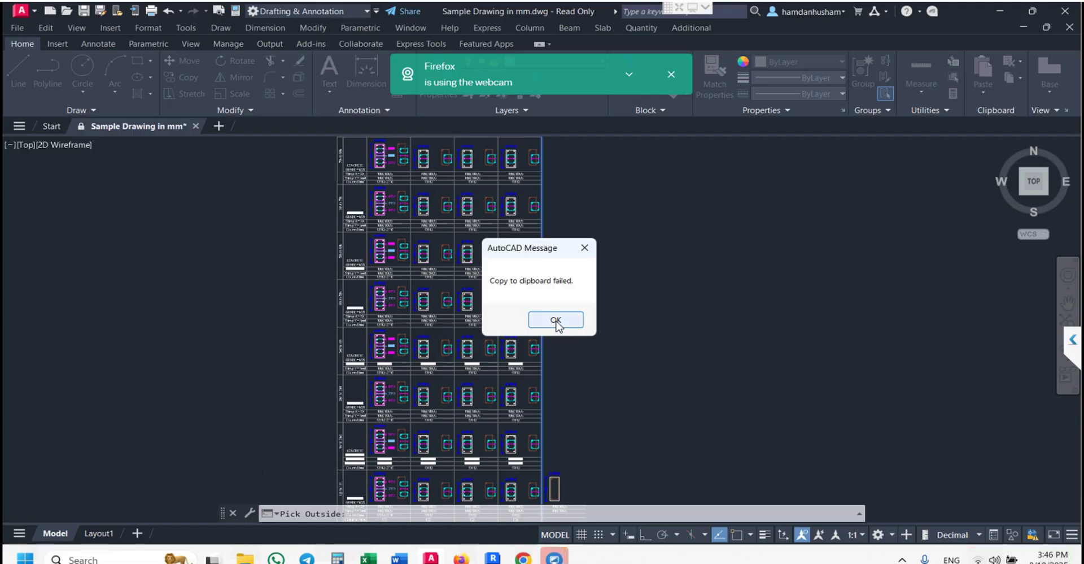
pyautogui.click(555, 320)
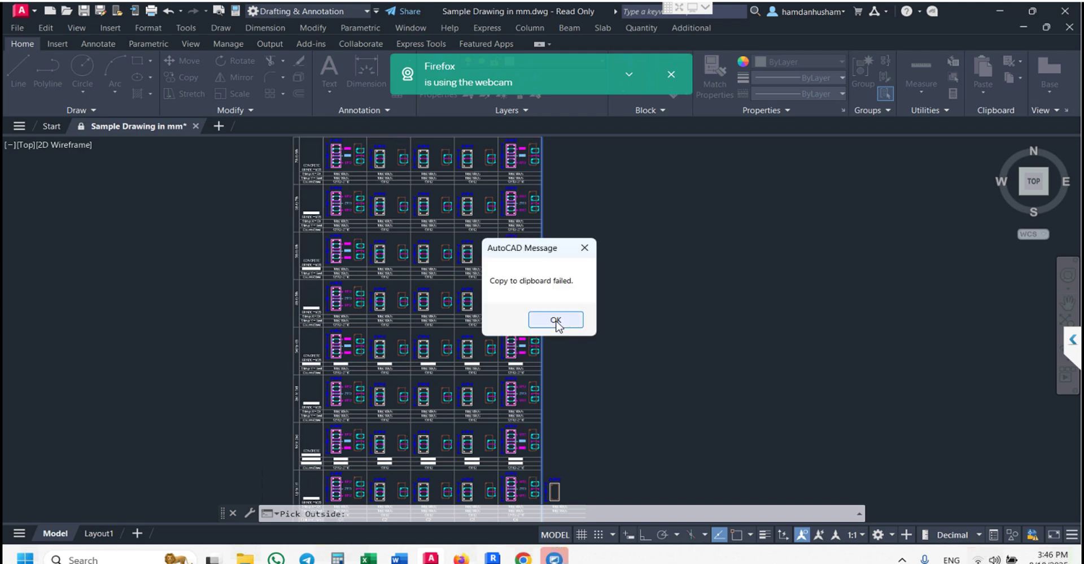
pyautogui.click(556, 320)
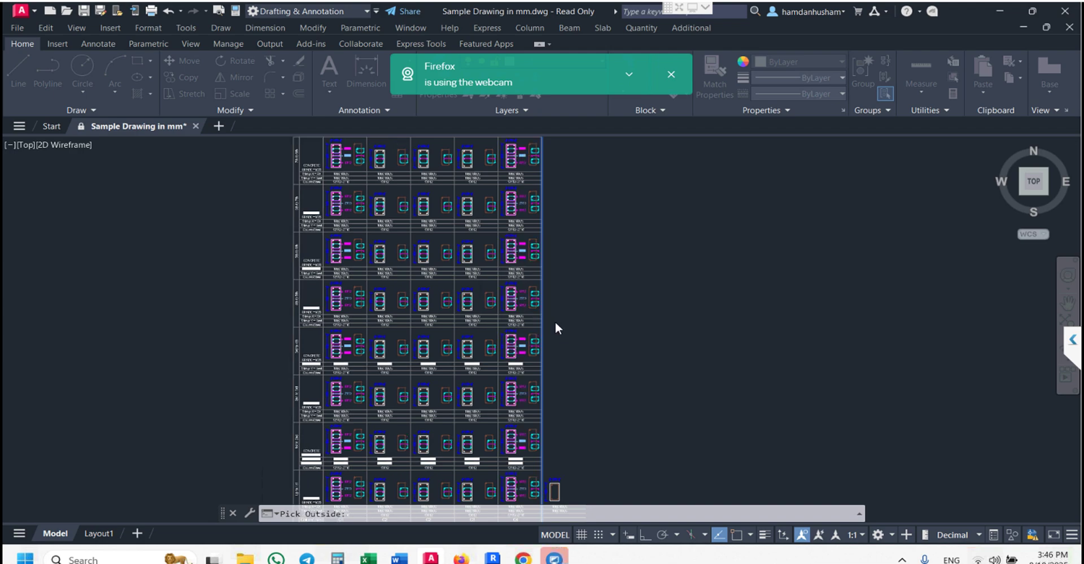
pyautogui.click(555, 321)
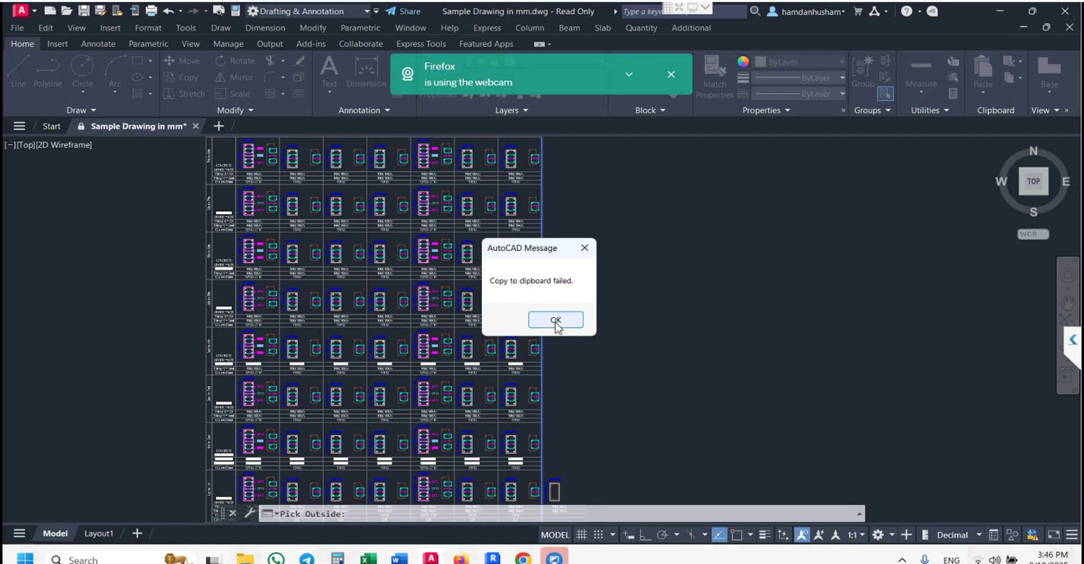
pyautogui.click(556, 320)
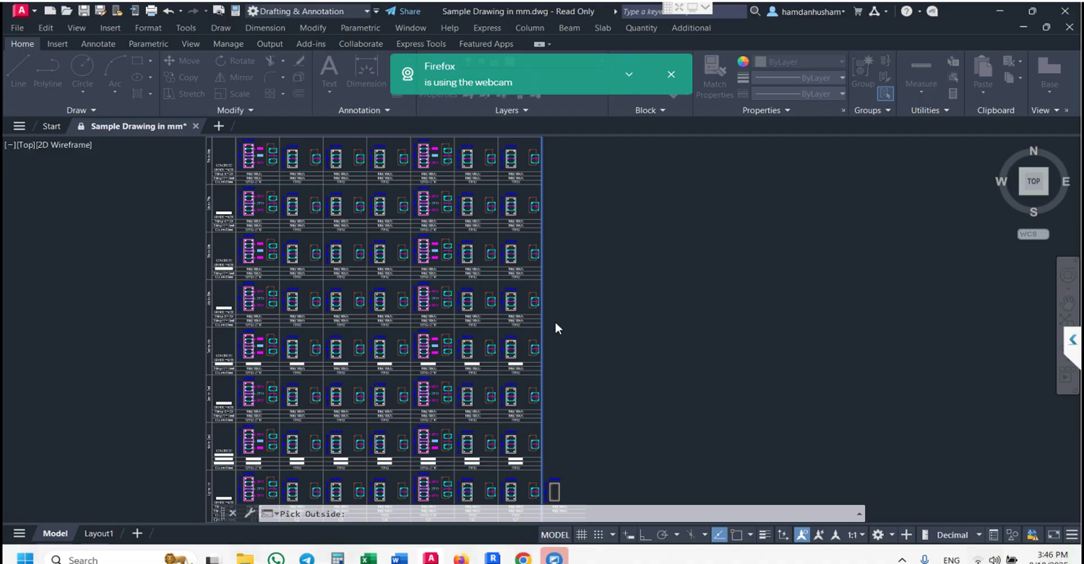
pyautogui.click(556, 320)
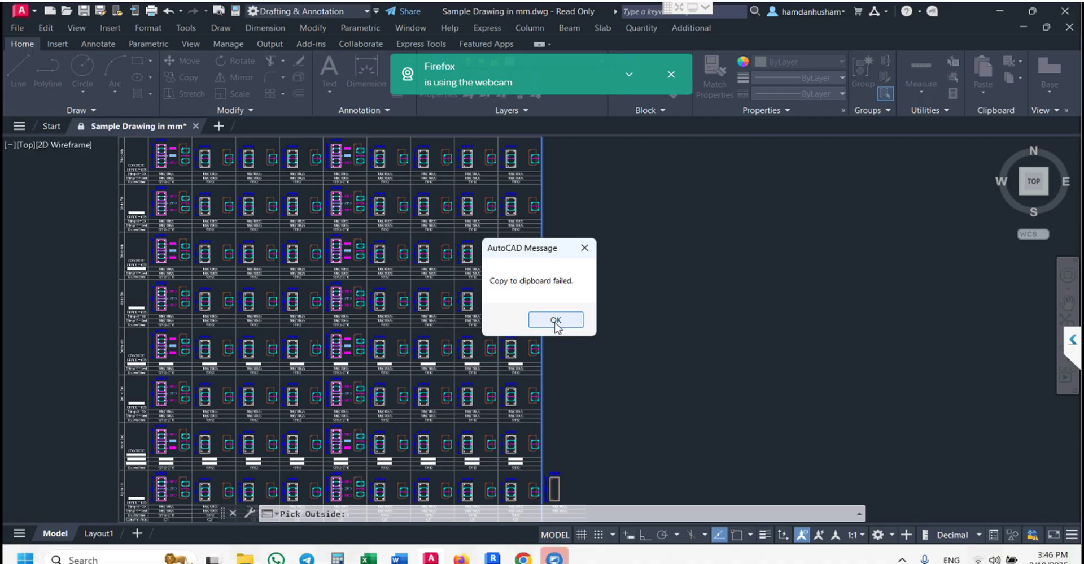
pyautogui.click(555, 321)
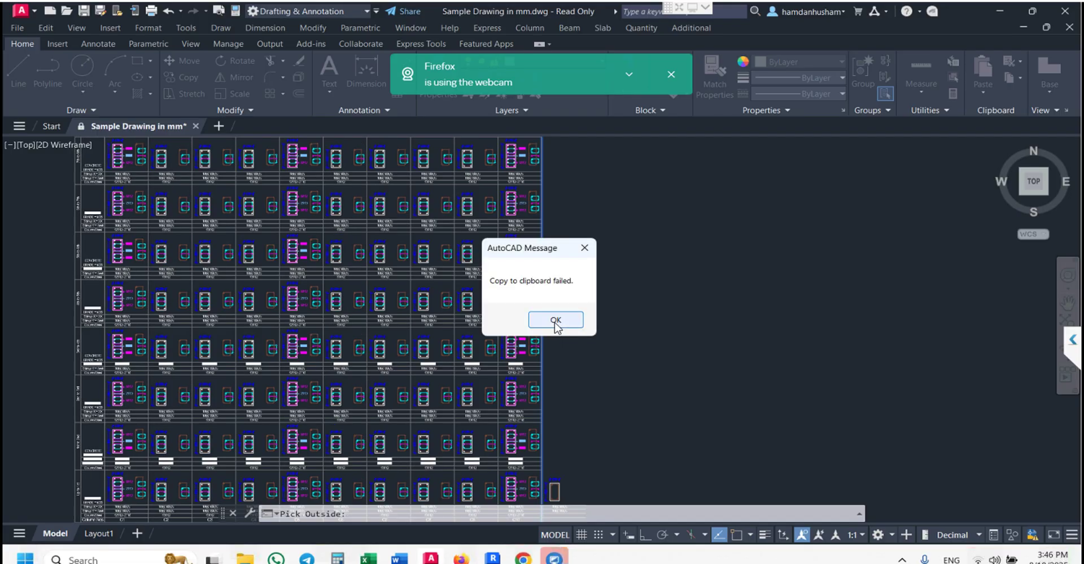
pyautogui.click(555, 321)
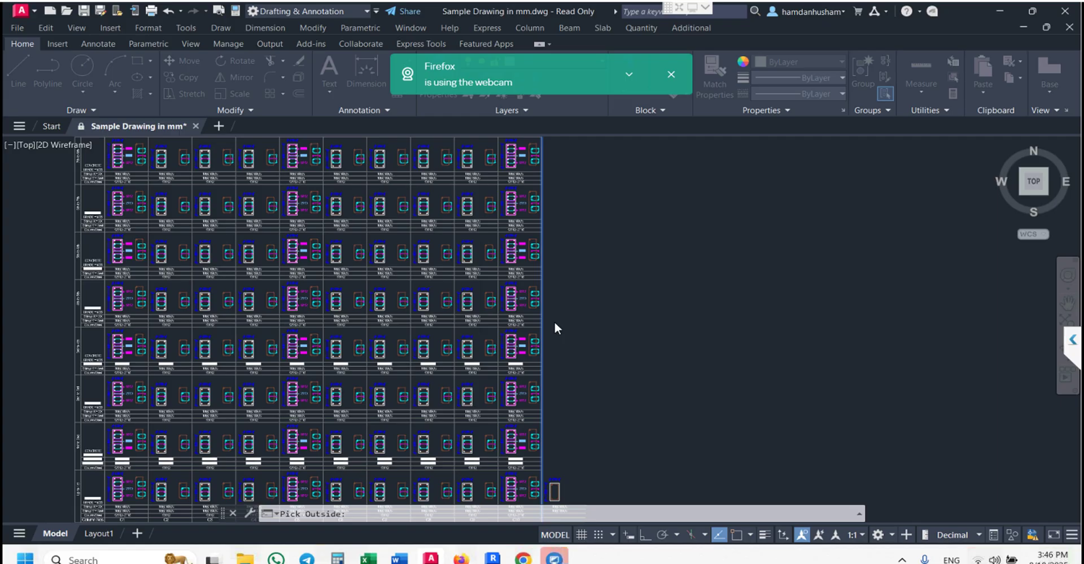
pyautogui.click(555, 321)
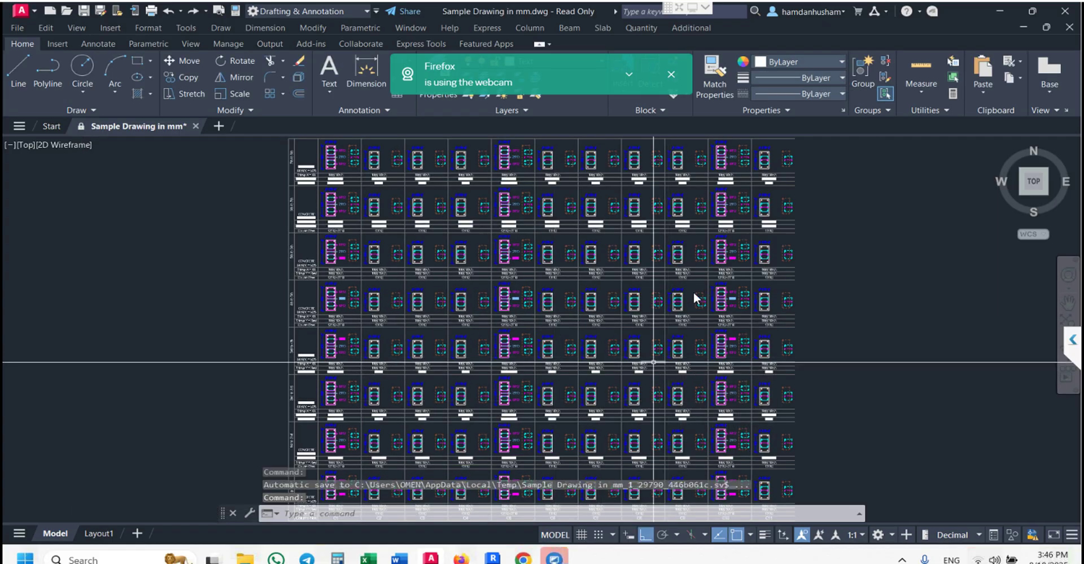
# Run Footing Sections (FSEC/FSEC1) on the foundation plan's columns with PCC offset 150 and place the sections beyond the schedules.
pyautogui.scroll(4, 433, 397)
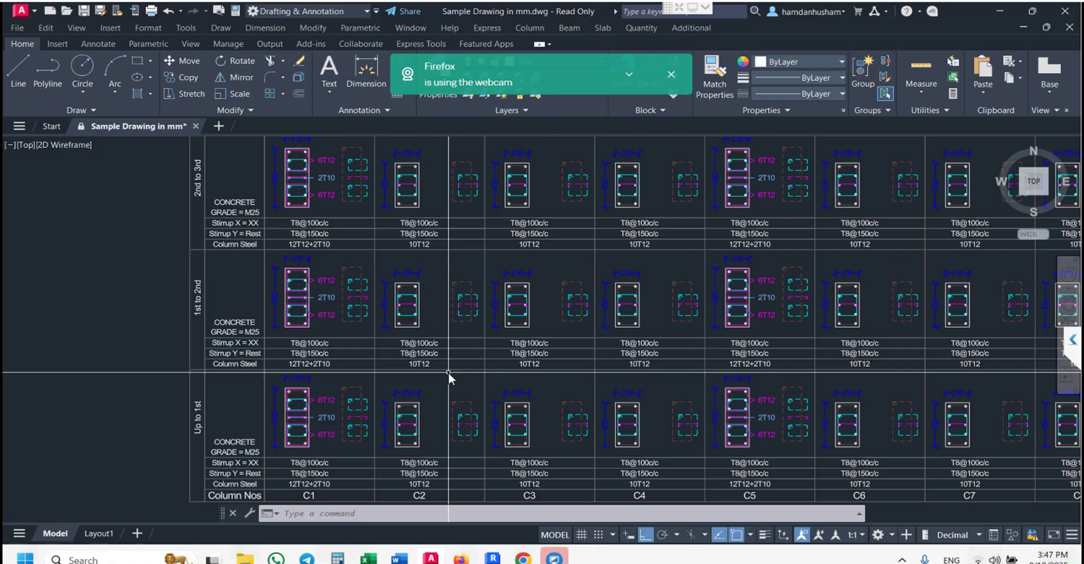
pyautogui.scroll(-8, 450, 372)
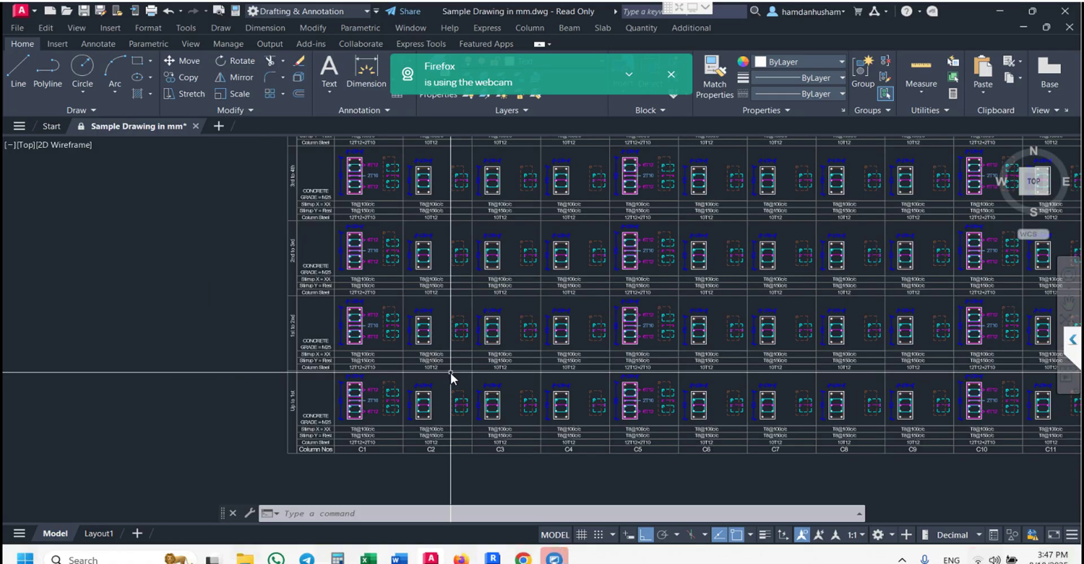
pyautogui.scroll(-4, 474, 365)
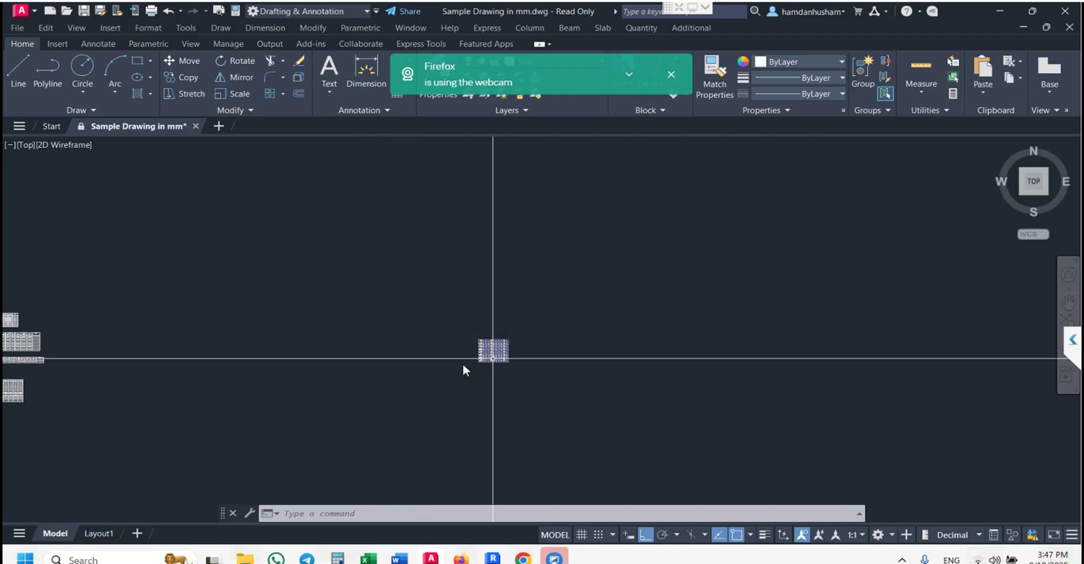
pyautogui.moveTo(296, 392)
pyautogui.mouseDown(button='middle')
pyautogui.moveTo(586, 390)
pyautogui.moveTo(599, 400)
pyautogui.mouseUp(button='middle')
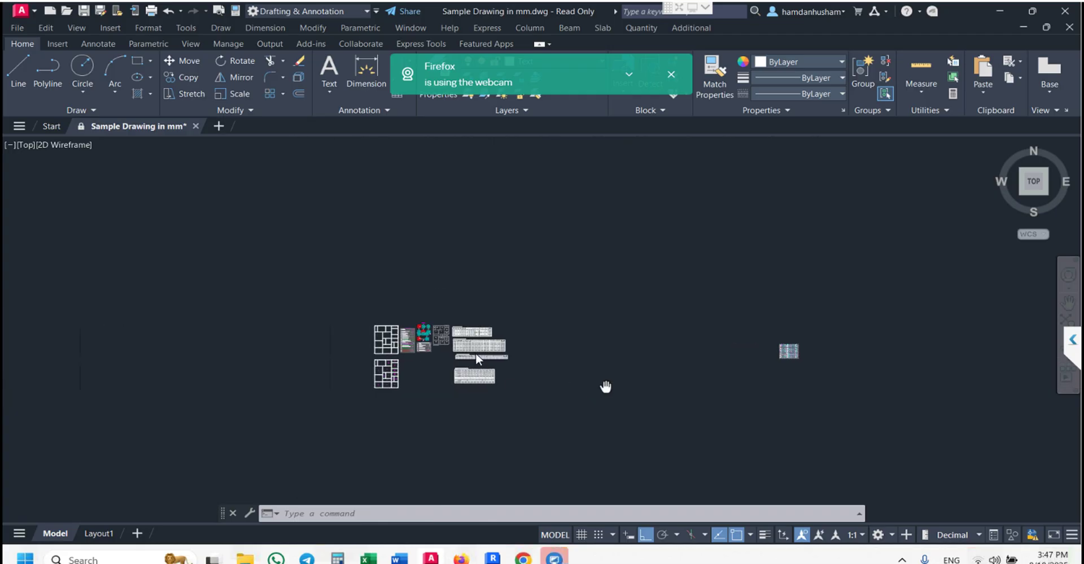
pyautogui.scroll(5, 431, 334)
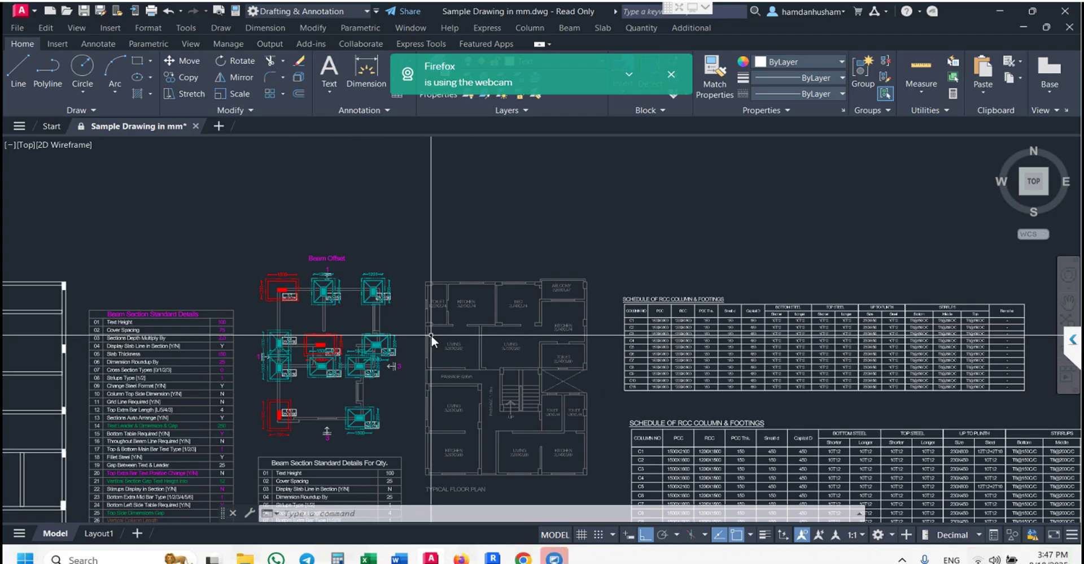
pyautogui.click(534, 29)
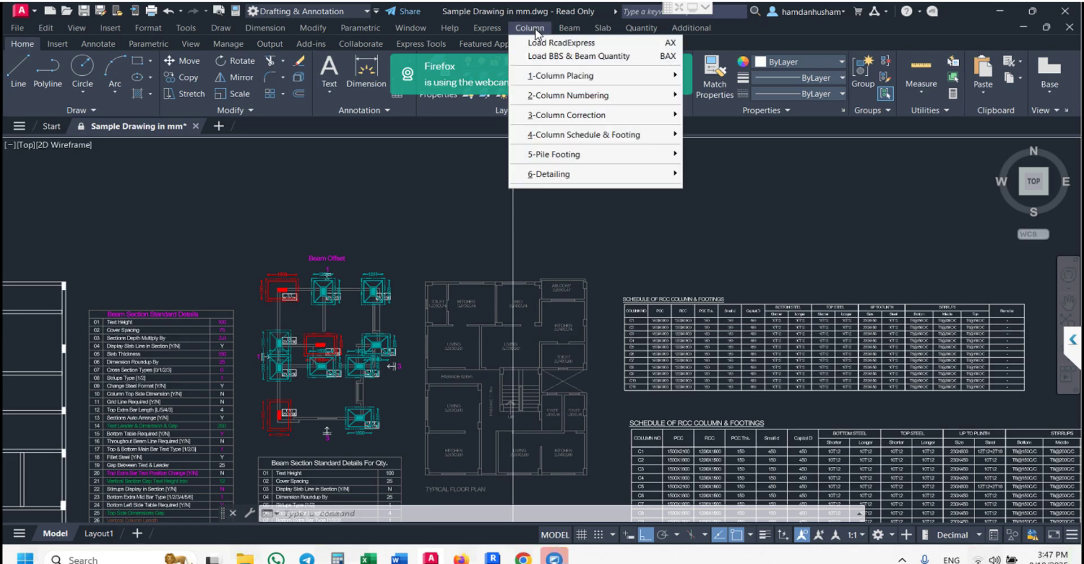
pyautogui.moveTo(572, 138)
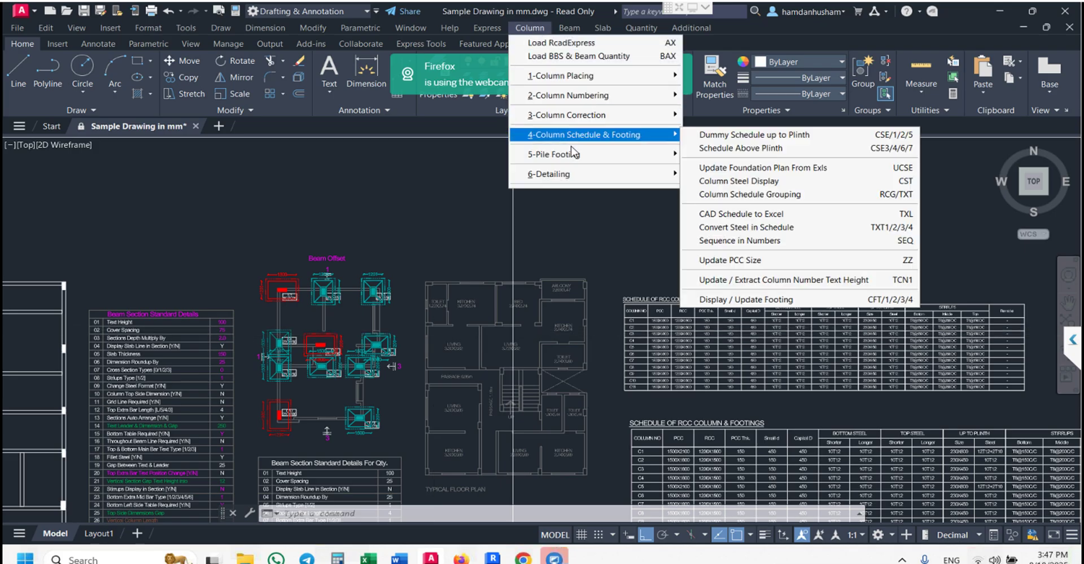
pyautogui.moveTo(572, 175)
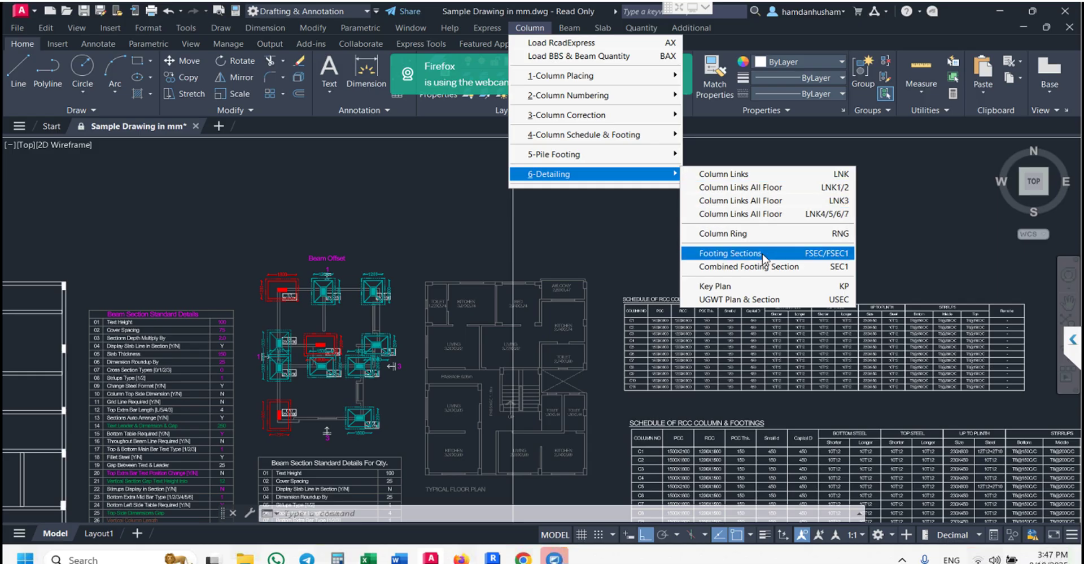
pyautogui.click(734, 253)
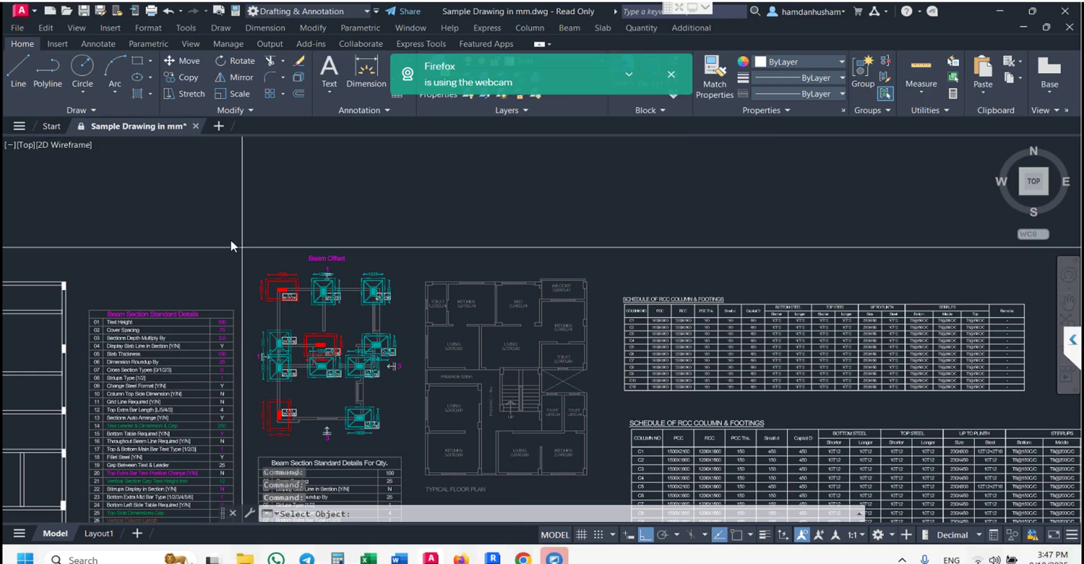
pyautogui.click(402, 436)
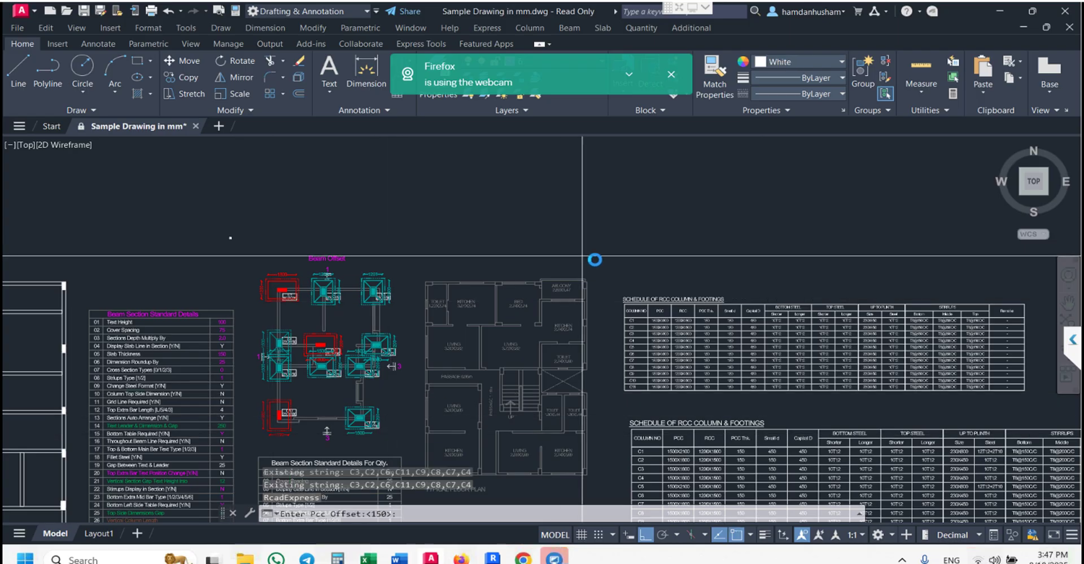
pyautogui.press('Return')
pyautogui.scroll(-5, 483, 277)
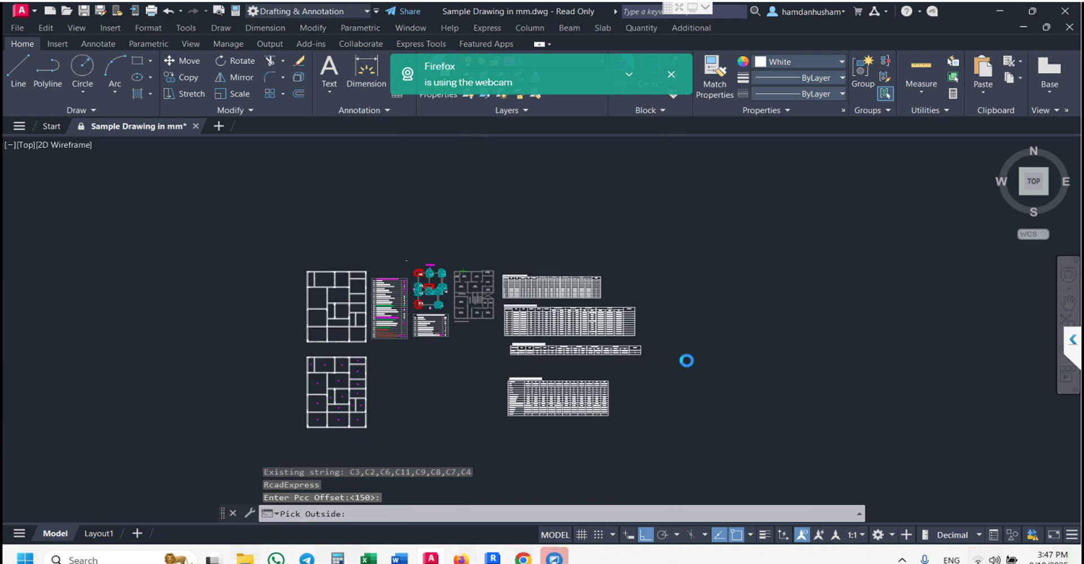
pyautogui.click(686, 360)
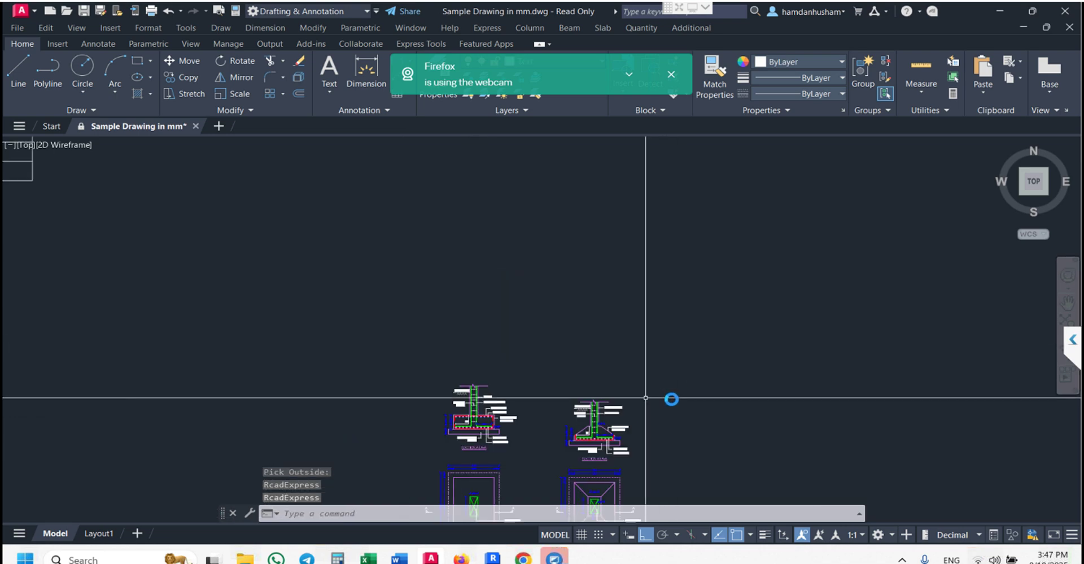
# Examine the generated footing sections and plans, and the footings on the foundation plan.
pyautogui.moveTo(667, 365); pyautogui.dragTo(668, 283, button='middle')
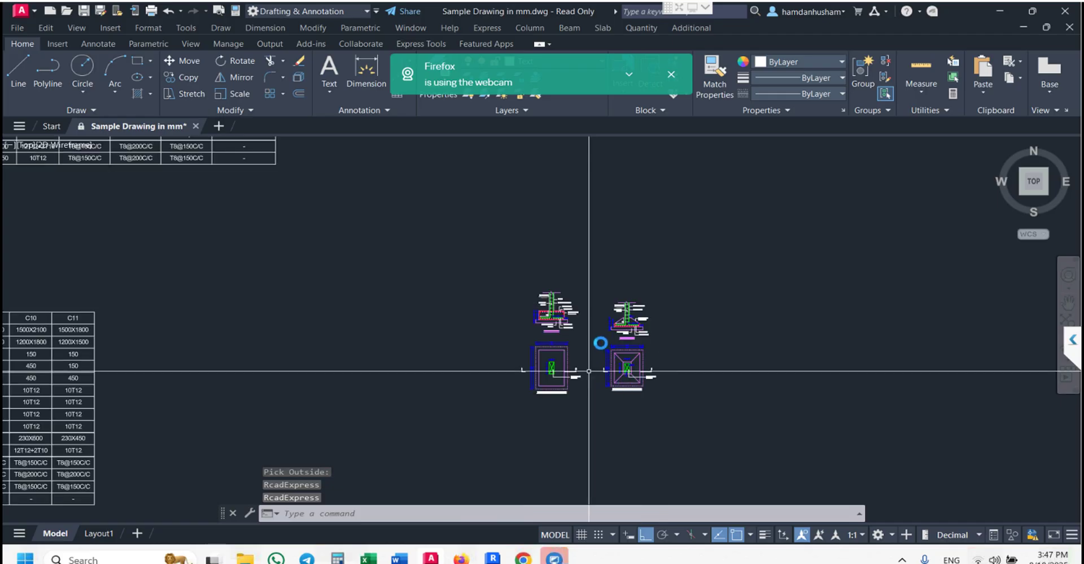
pyautogui.scroll(4, 593, 334)
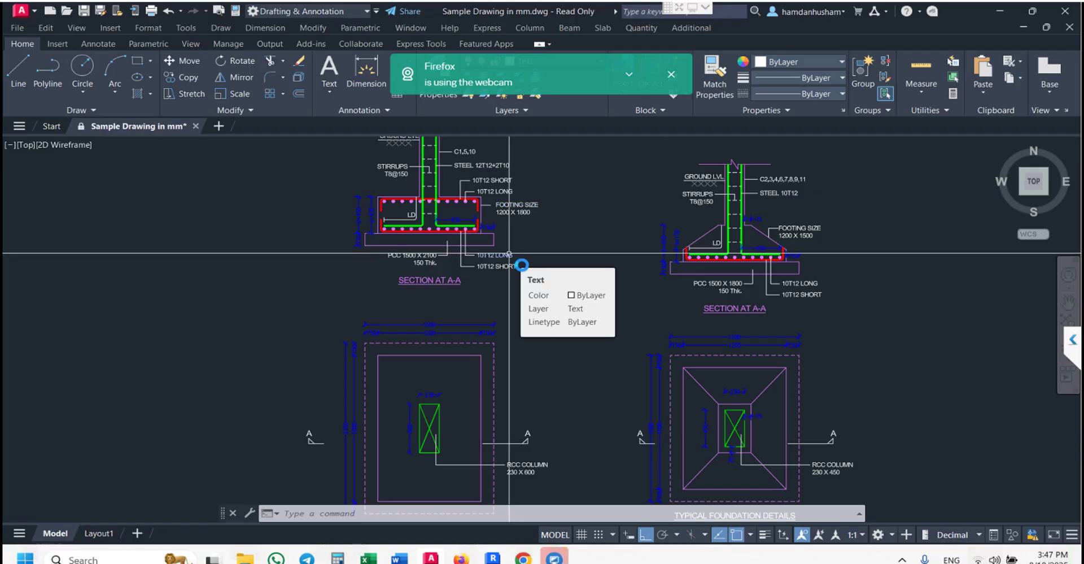
pyautogui.scroll(-8, 601, 313)
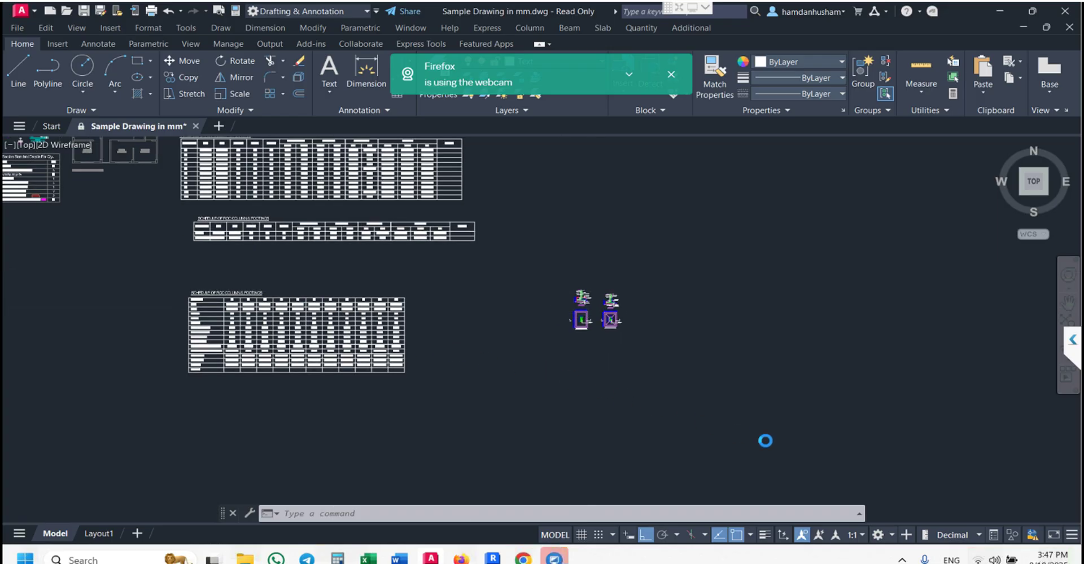
pyautogui.moveTo(43, 144); pyautogui.dragTo(597, 299, button='middle')
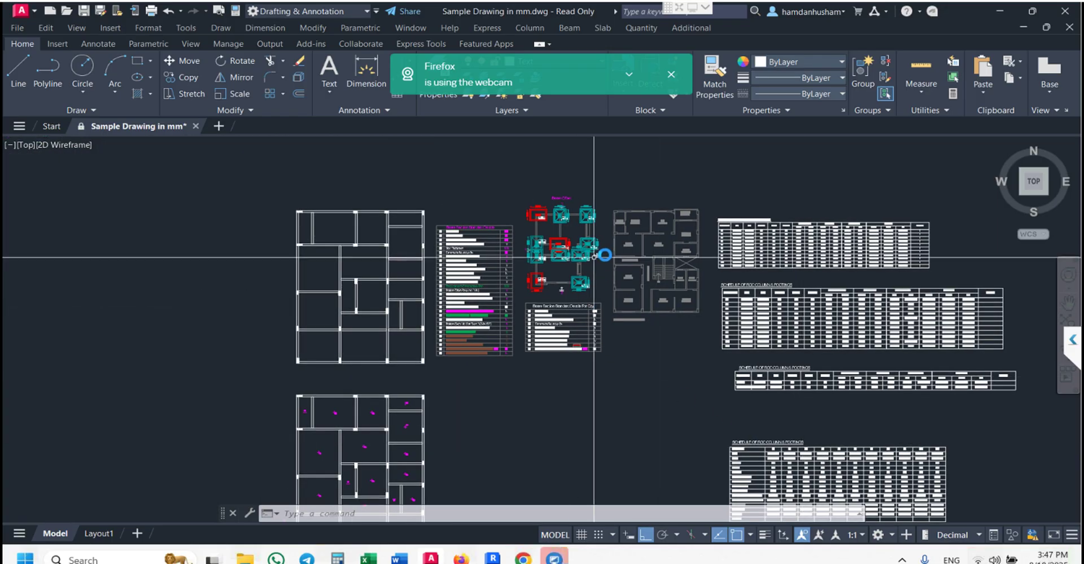
pyautogui.scroll(4, 595, 247)
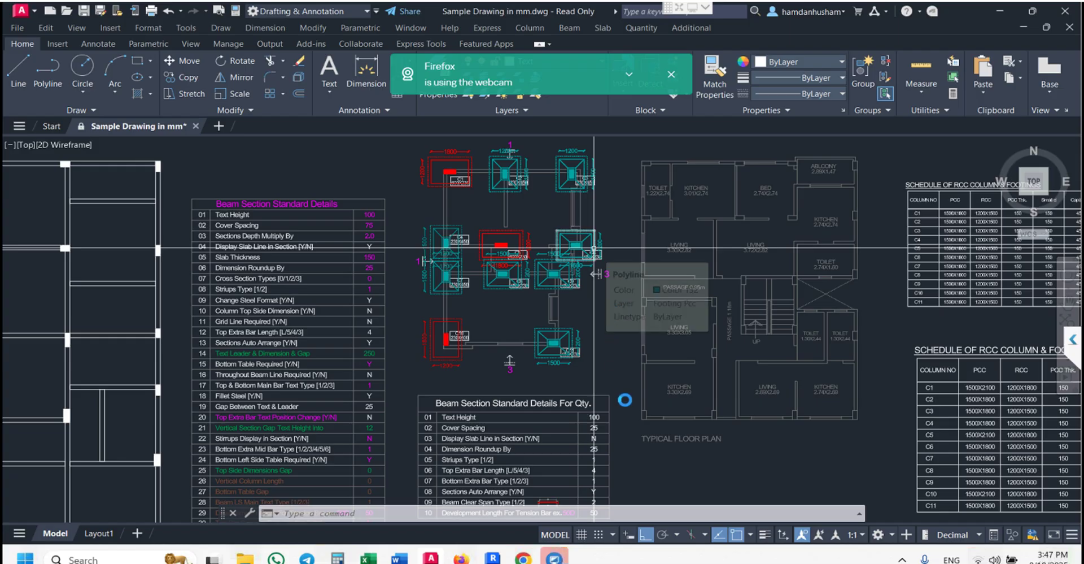
pyautogui.scroll(-2, 619, 390)
pyautogui.scroll(2, 621, 398)
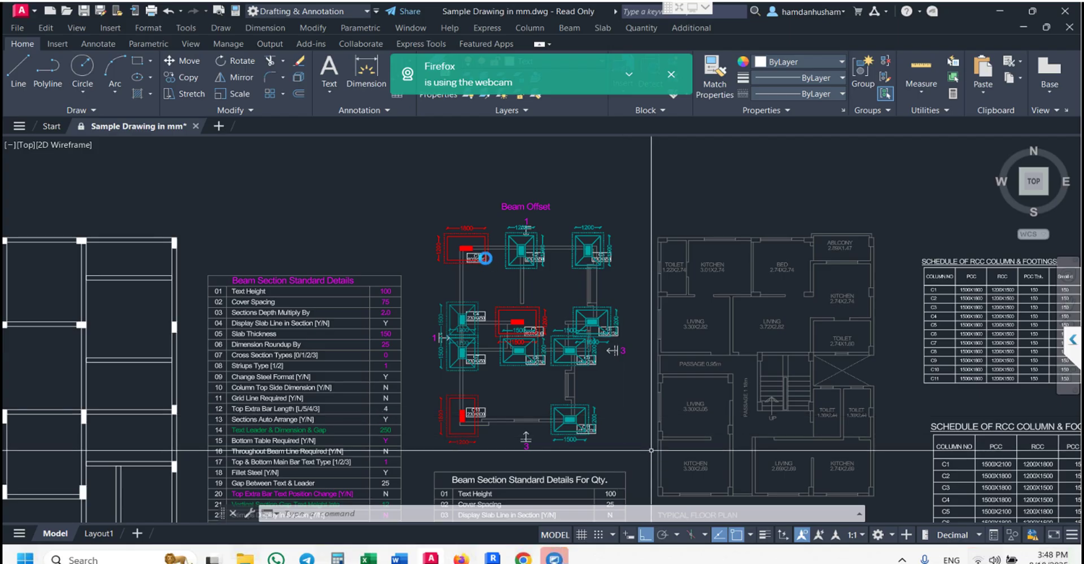
# Copy the foundation plan with its footings and Beam Offset title horizontally into the empty area beyond the schedules.
pyautogui.click(652, 450)
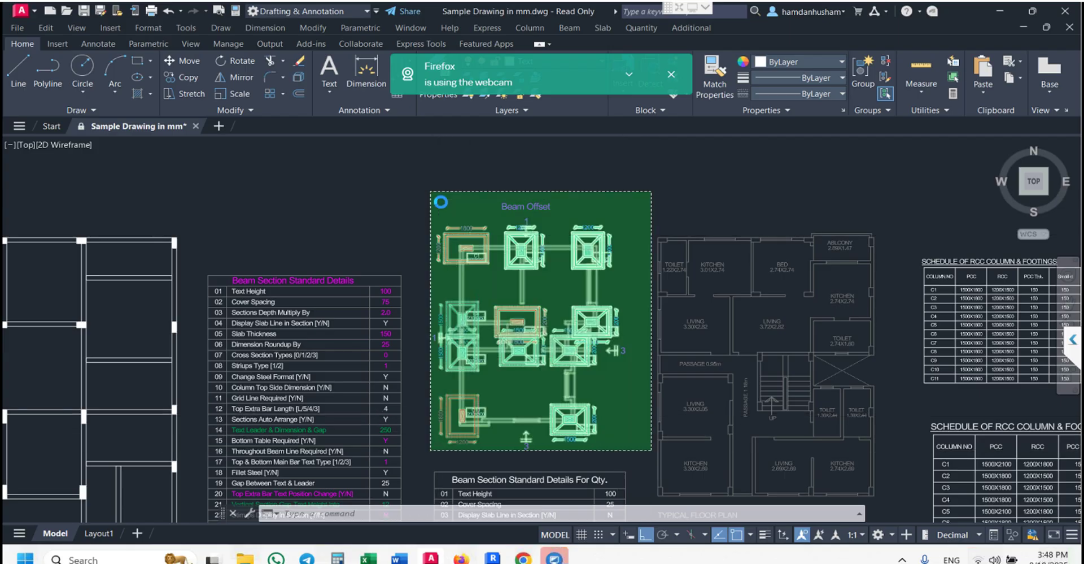
pyautogui.click(441, 202)
pyautogui.write('co')
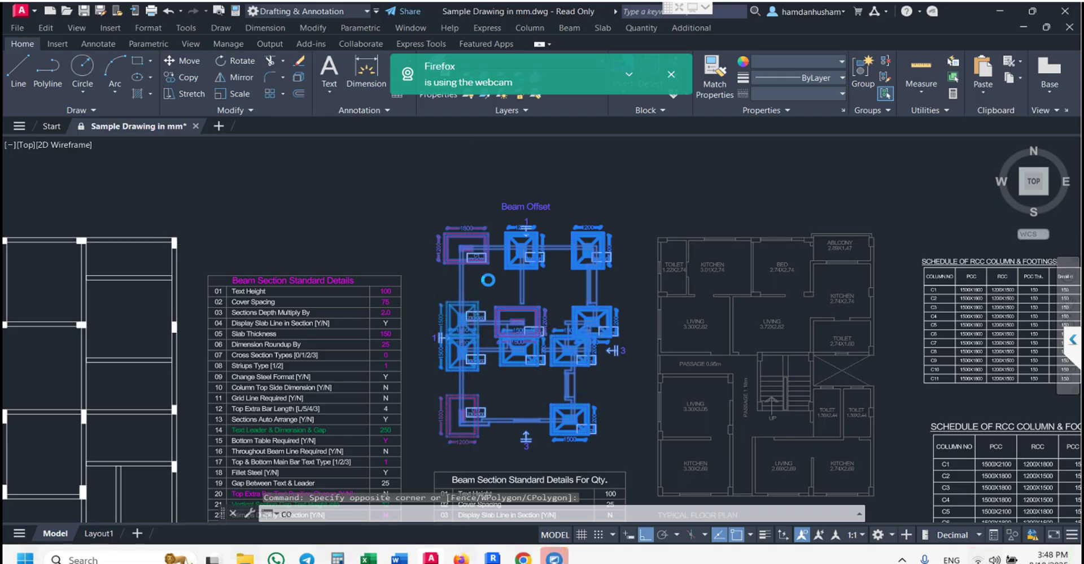
pyautogui.press('Return')
pyautogui.scroll(-8, 479, 266)
pyautogui.click(479, 266)
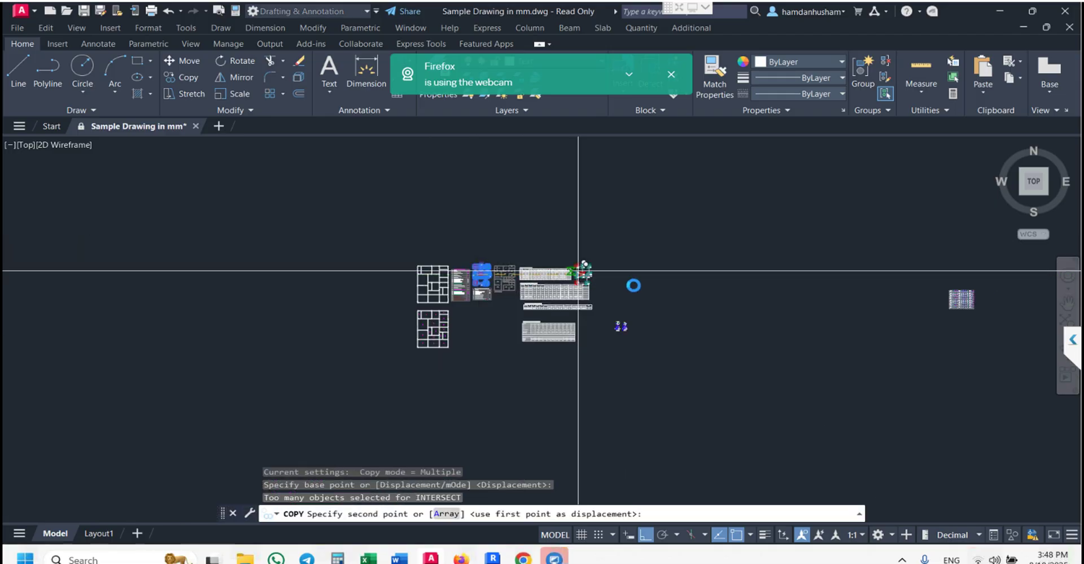
pyautogui.click(654, 281)
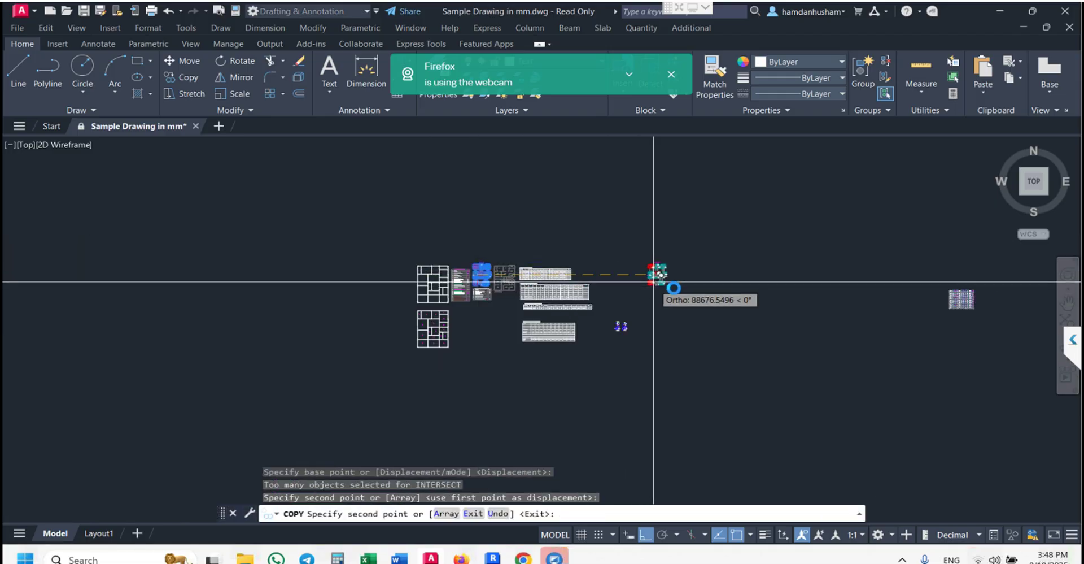
pyautogui.press('Escape')
pyautogui.scroll(6, 659, 277)
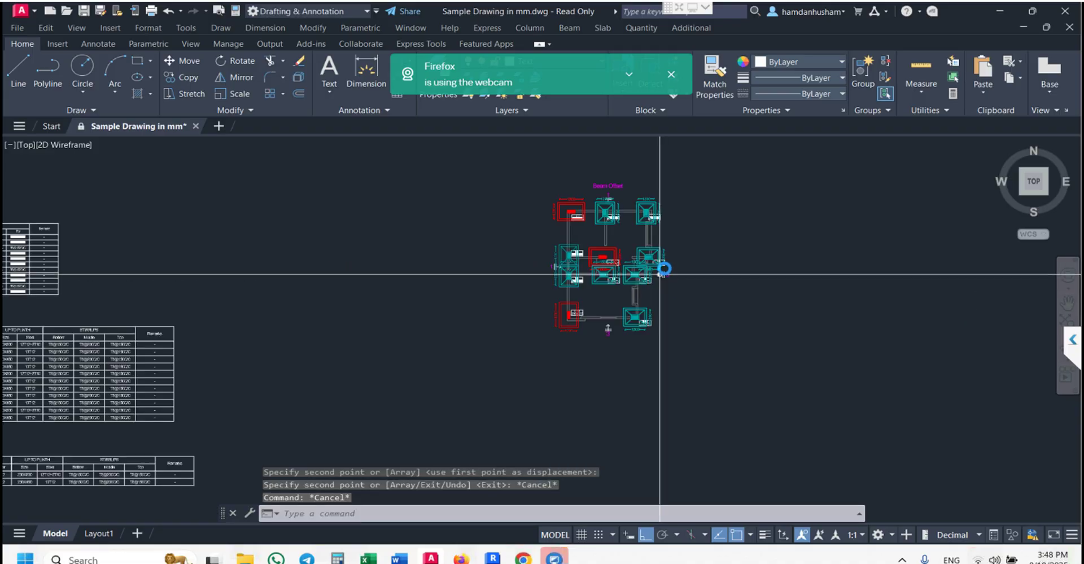
# Clear the footings from the copied plan by running Display / Update Footing on it and cancelling at the PCC offset.
pyautogui.moveTo(666, 305); pyautogui.dragTo(684, 355, button='middle')
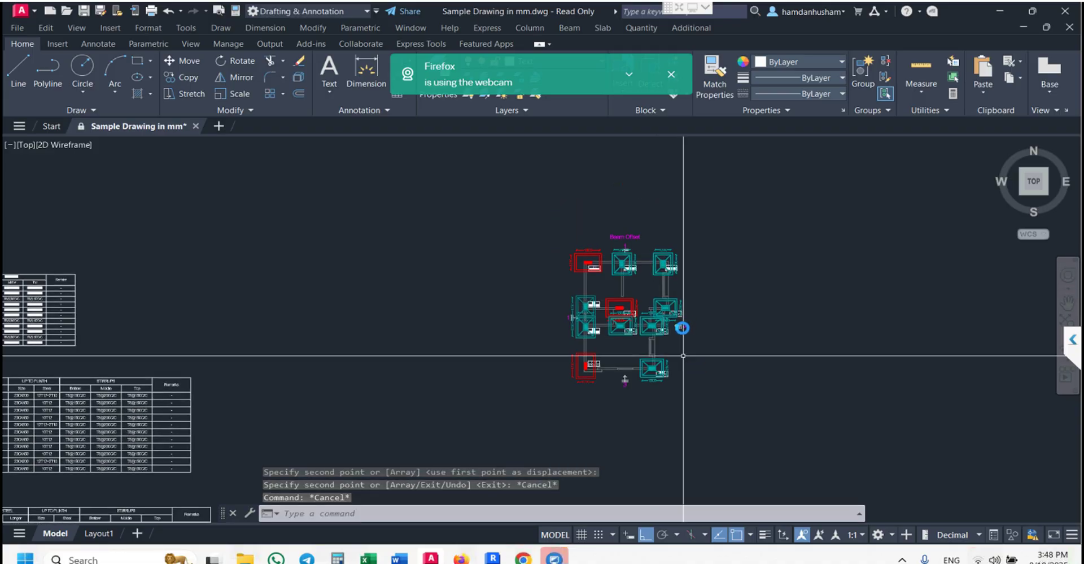
pyautogui.scroll(-4, 385, 298)
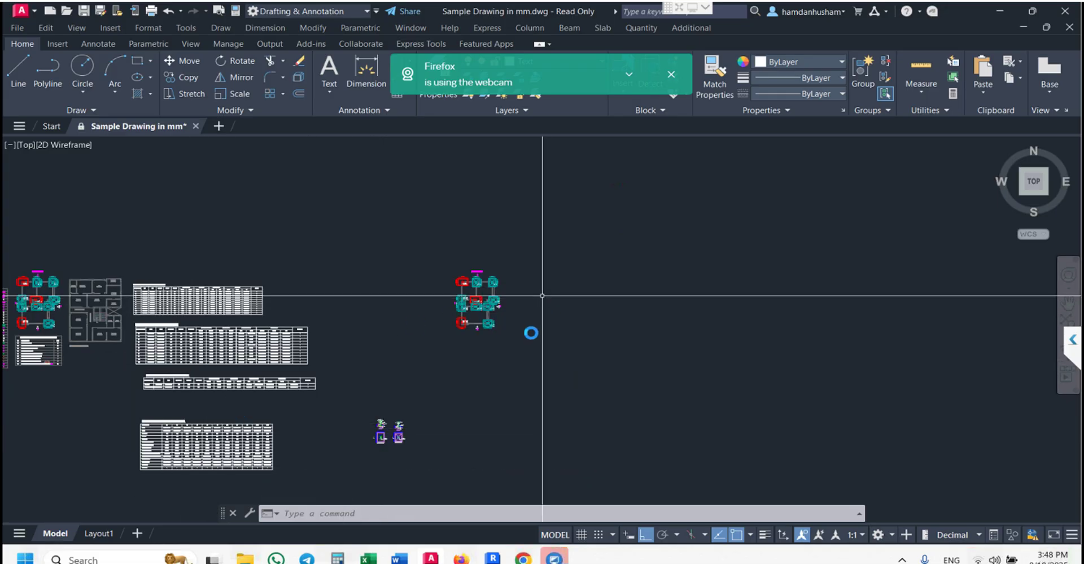
pyautogui.scroll(-5, 527, 325)
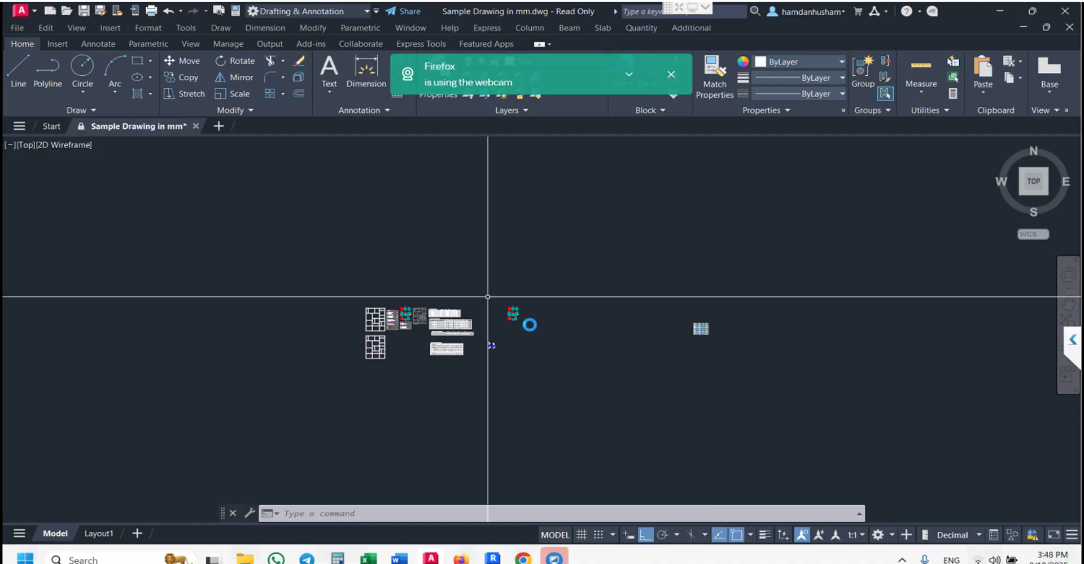
pyautogui.scroll(10, 488, 296)
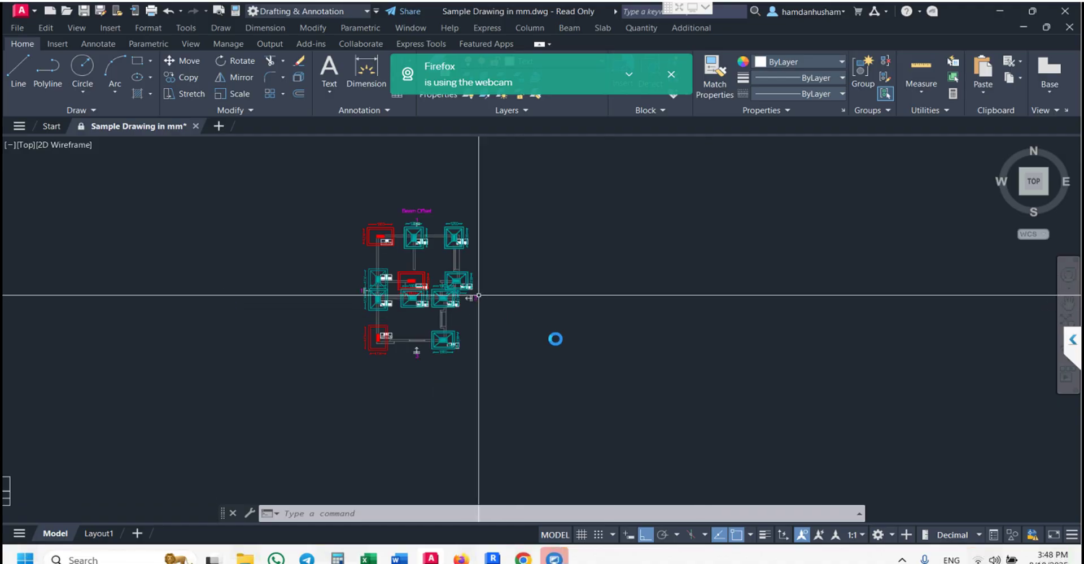
pyautogui.moveTo(513, 312); pyautogui.dragTo(600, 375, button='middle')
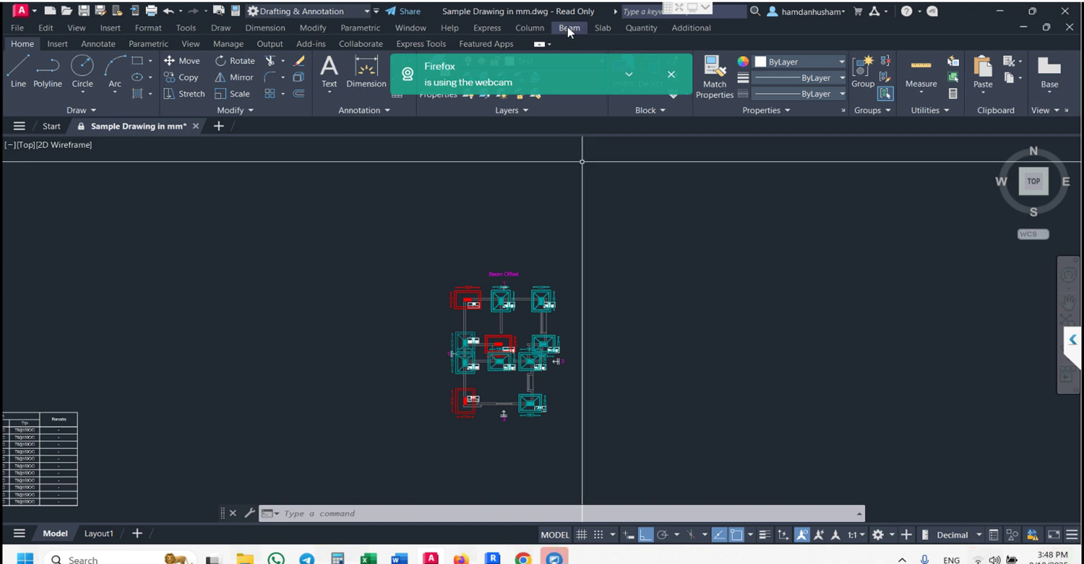
pyautogui.click(543, 28)
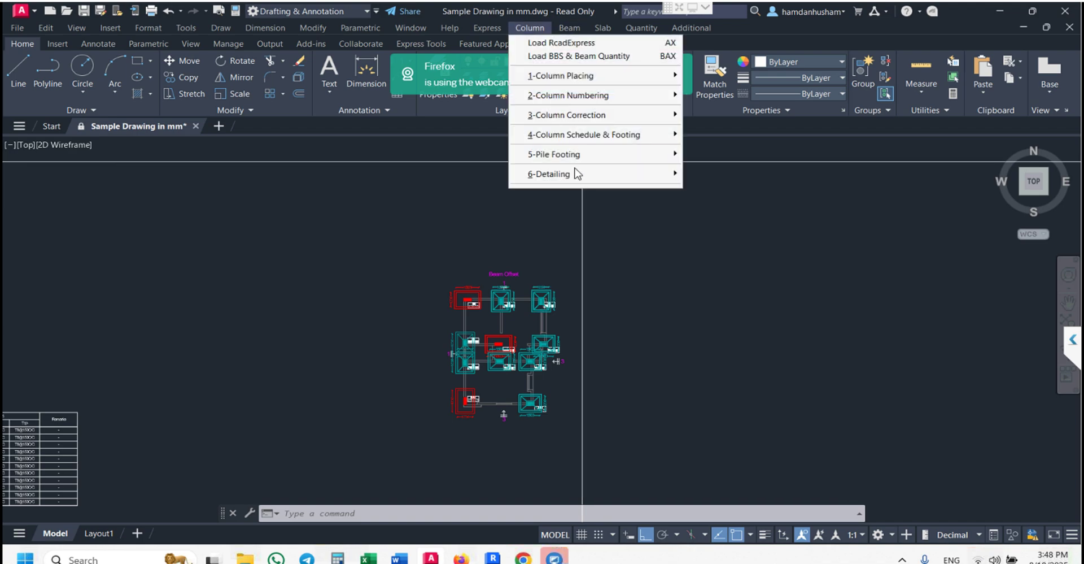
pyautogui.moveTo(596, 138)
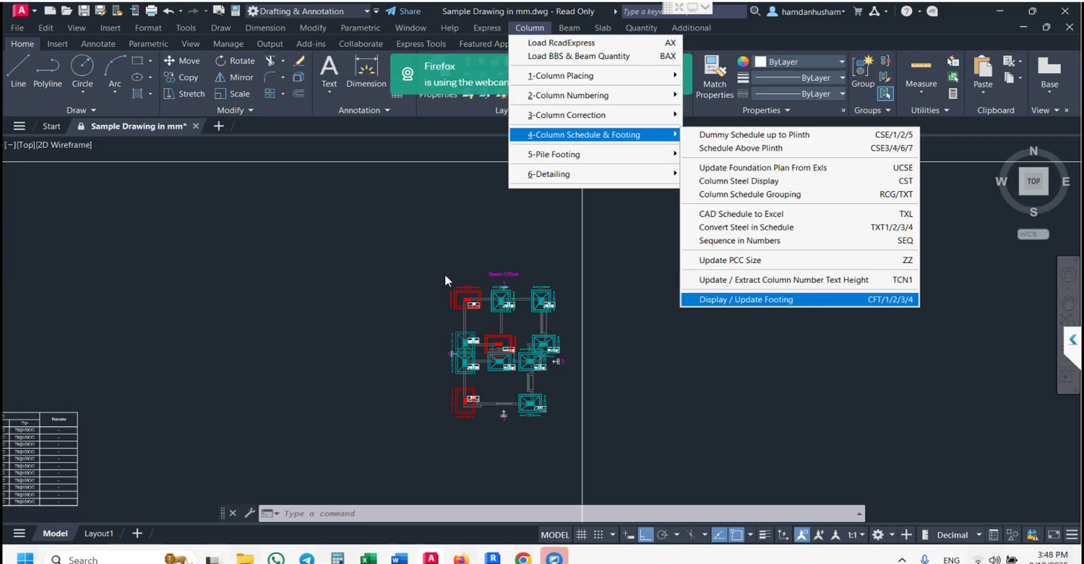
pyautogui.click(398, 241)
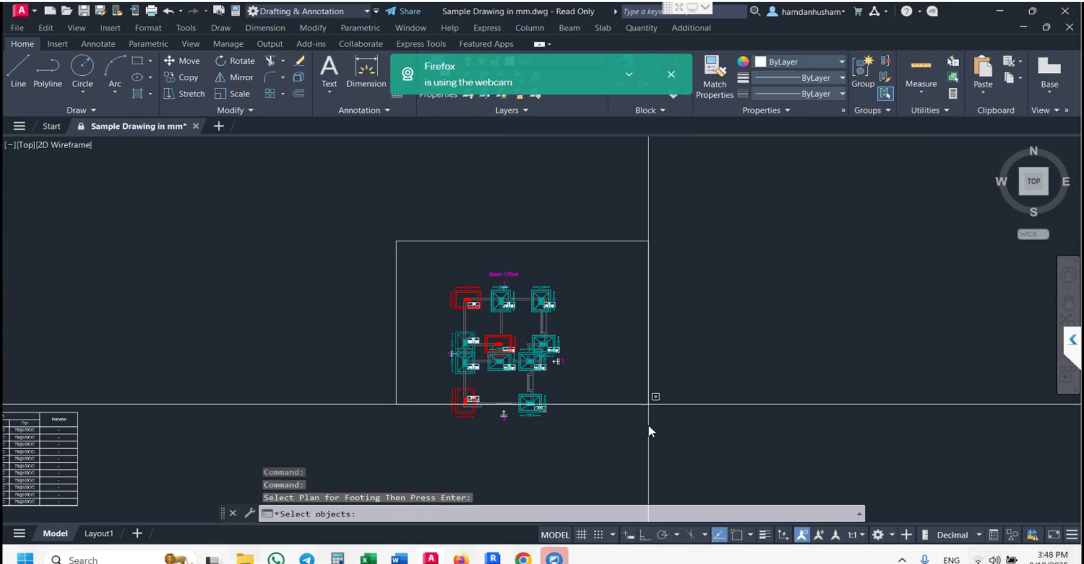
pyautogui.click(656, 437)
pyautogui.press('Return')
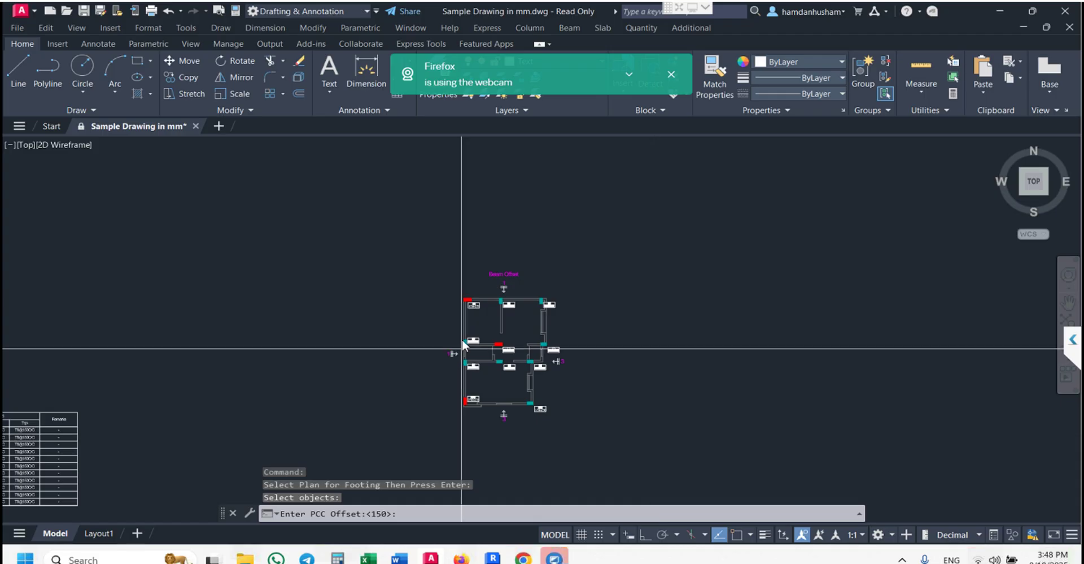
pyautogui.scroll(5, 466, 305)
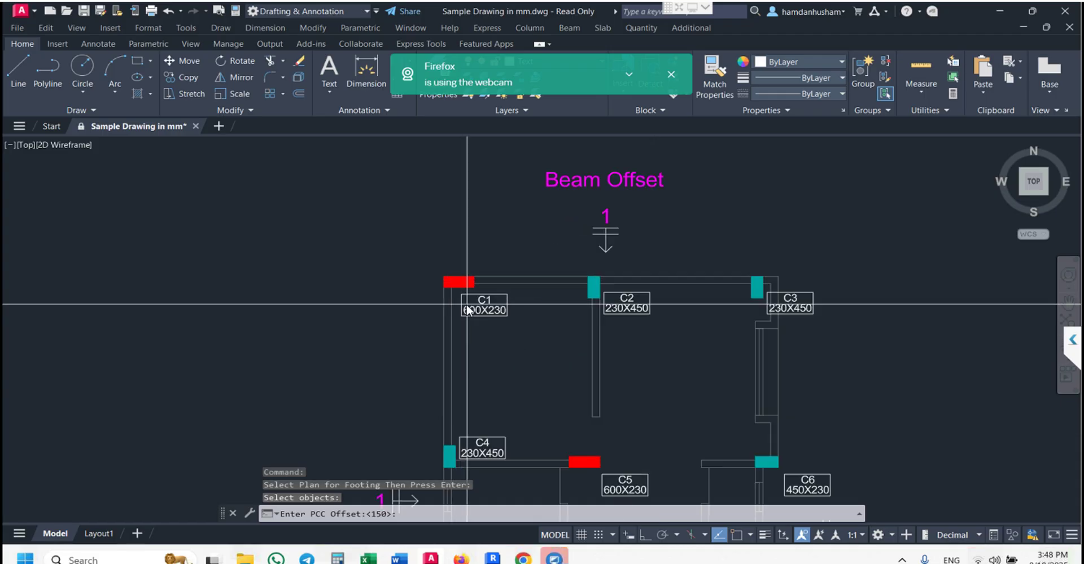
pyautogui.press('Escape')
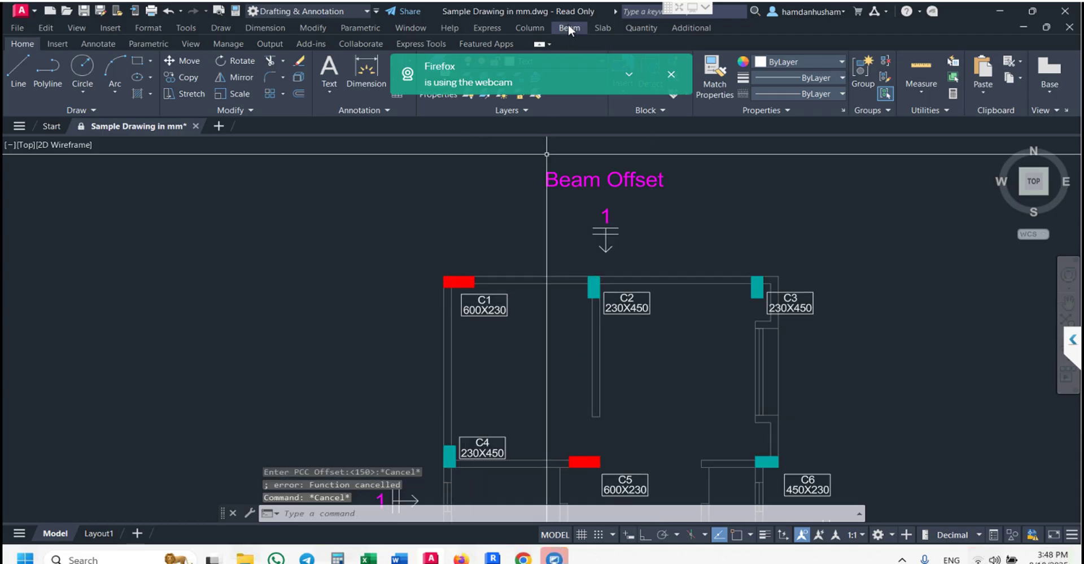
# Submit the Beam Info with Id B, text height 200, beam width 230 and beam depth 450.
pyautogui.click(568, 23)
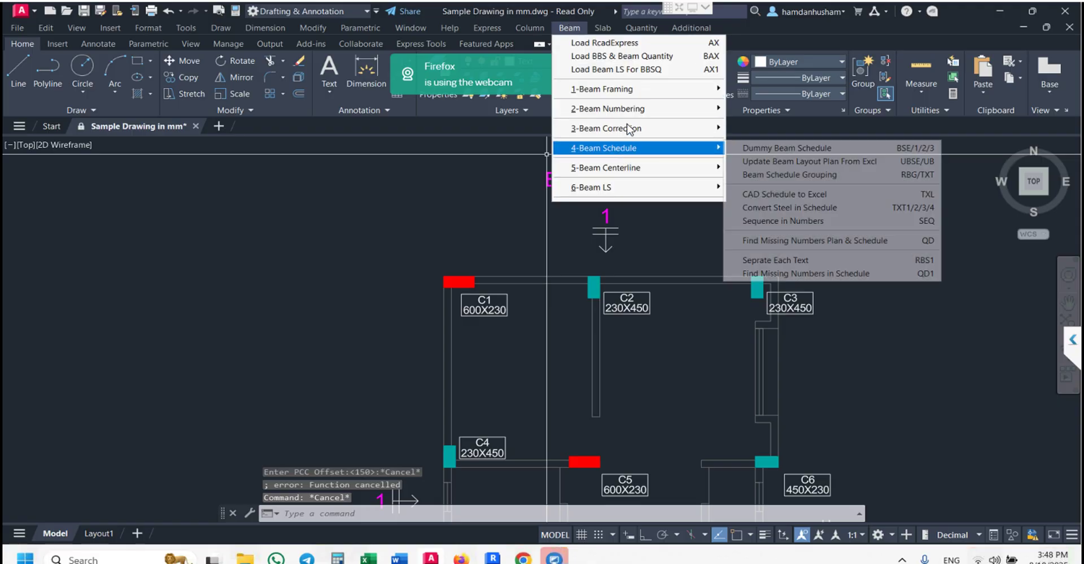
pyautogui.moveTo(637, 90)
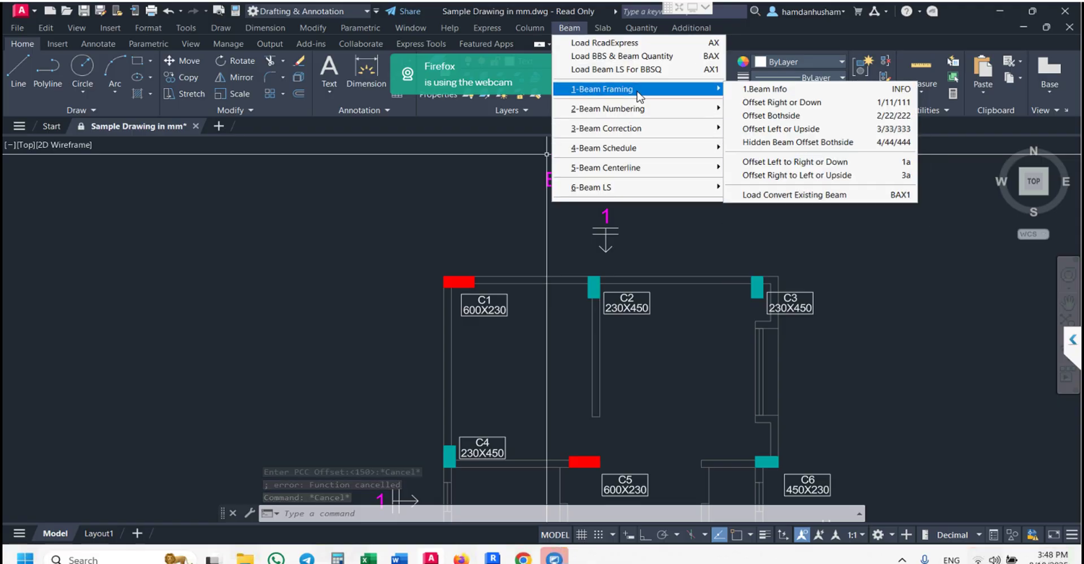
pyautogui.click(795, 89)
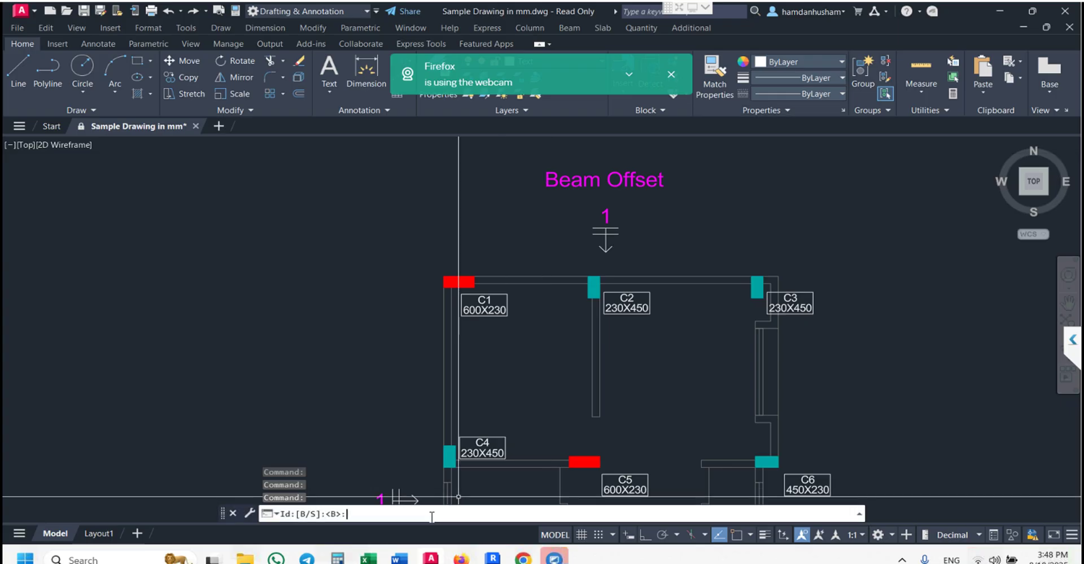
pyautogui.press('Return')
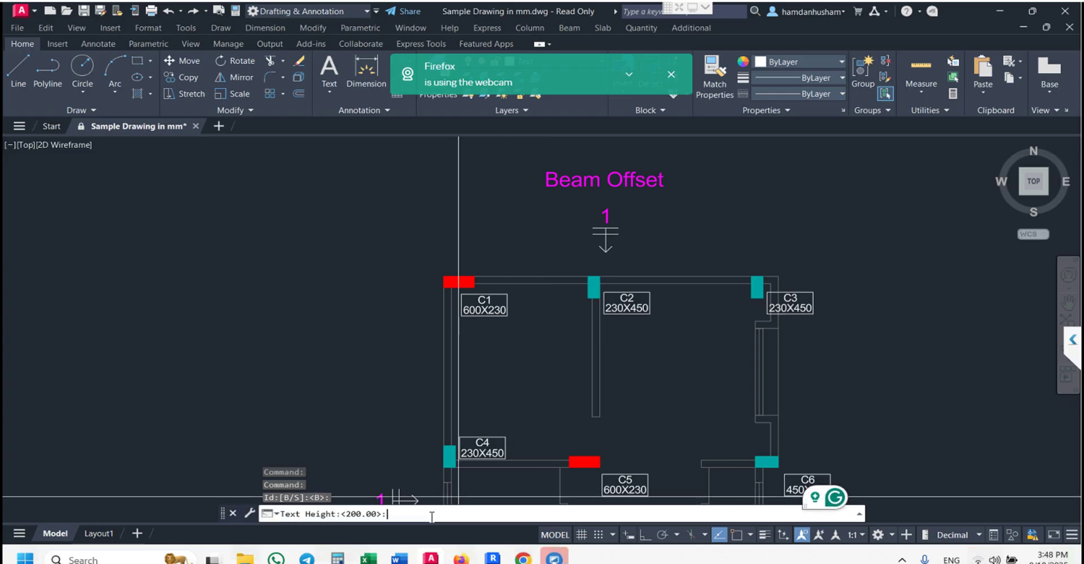
pyautogui.press('Return')
pyautogui.press('Return')
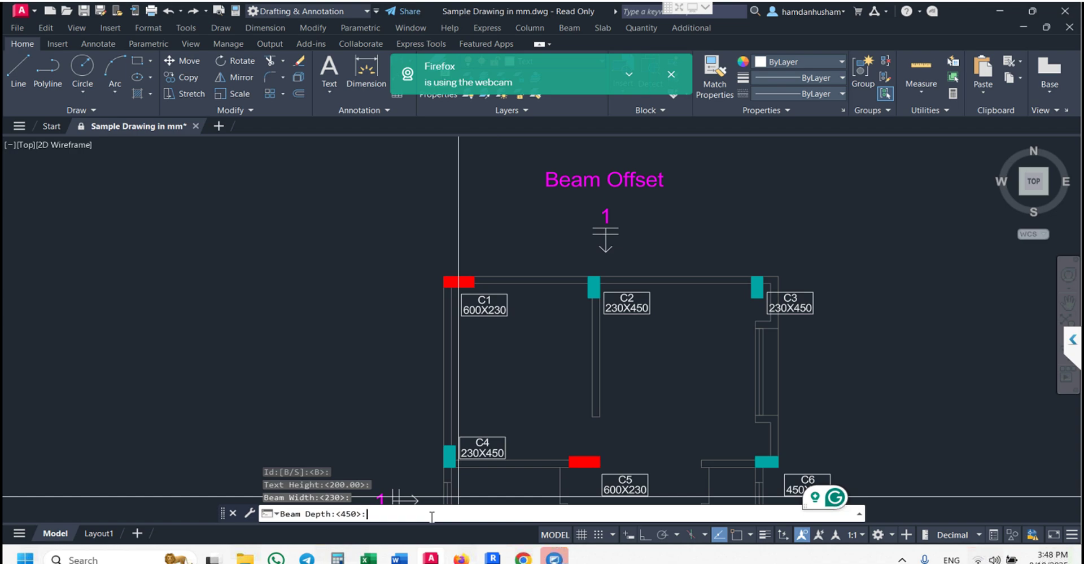
pyautogui.press('Return')
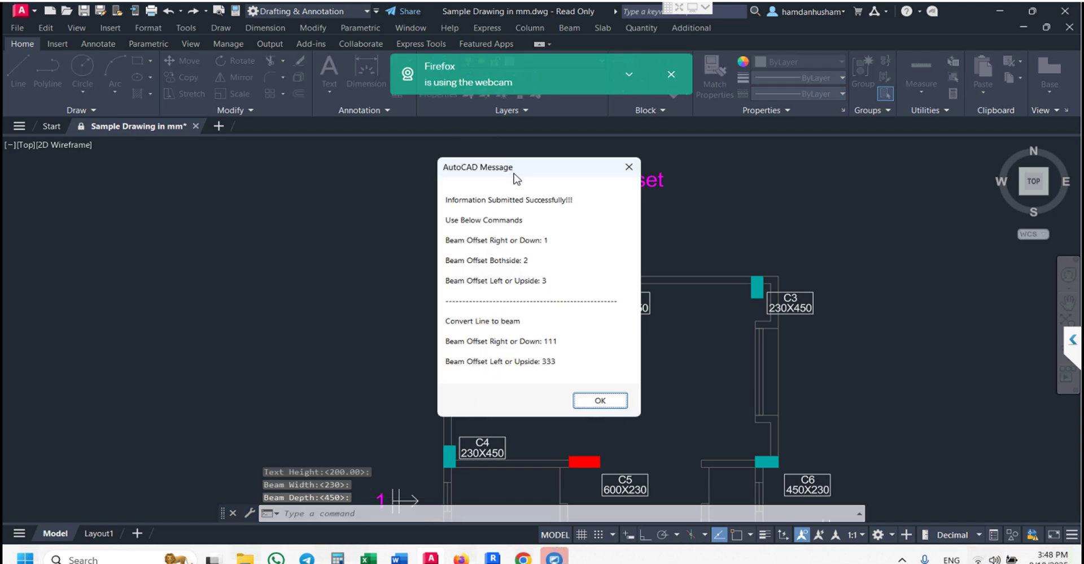
pyautogui.moveTo(490, 169)
pyautogui.mouseDown()
pyautogui.moveTo(420, 183)
pyautogui.moveTo(264, 185)
pyautogui.mouseUp()
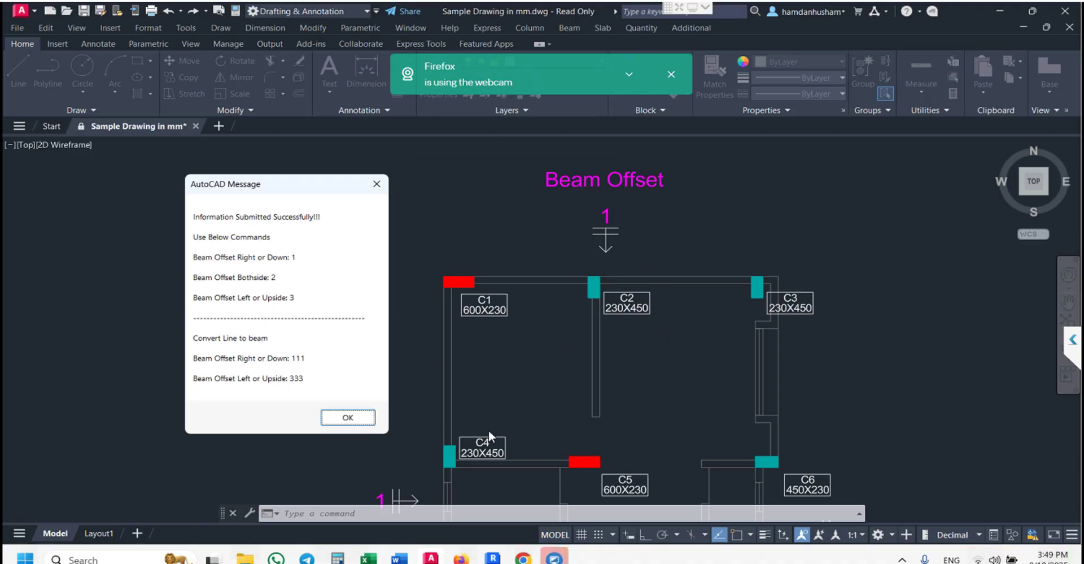
pyautogui.press('Return')
# Run Offset Right or Down with start number 1 and draw a beam along the outer wall from column C1 to C2.
pyautogui.moveTo(507, 411); pyautogui.dragTo(491, 325, button='middle')
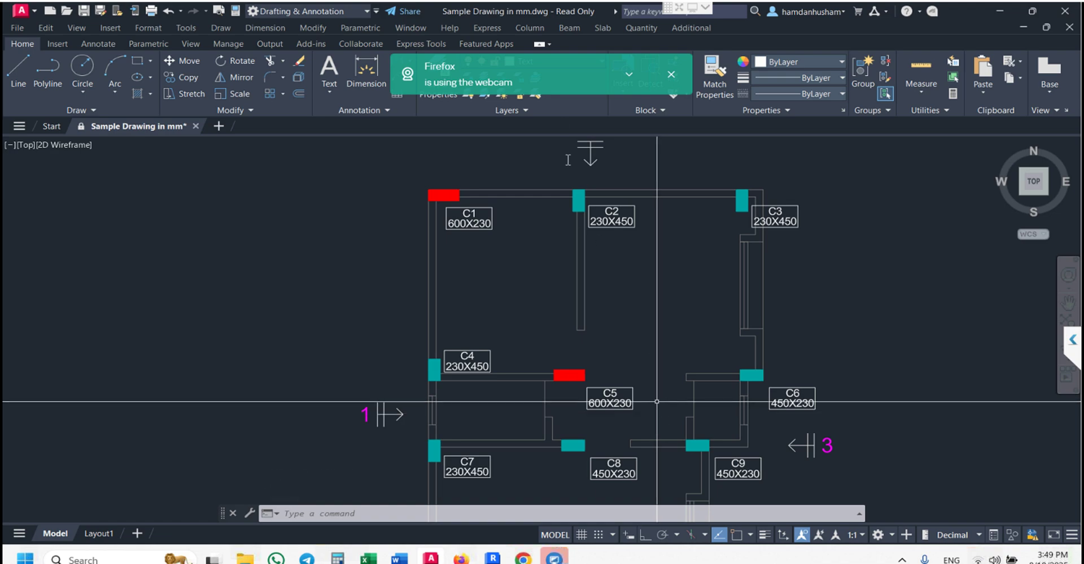
pyautogui.click(568, 24)
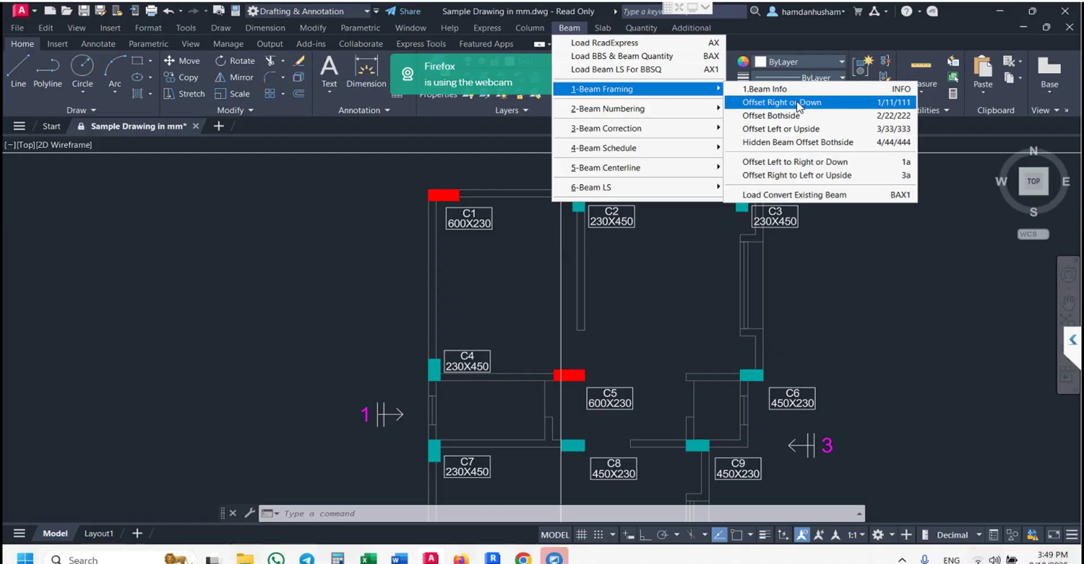
pyautogui.click(795, 103)
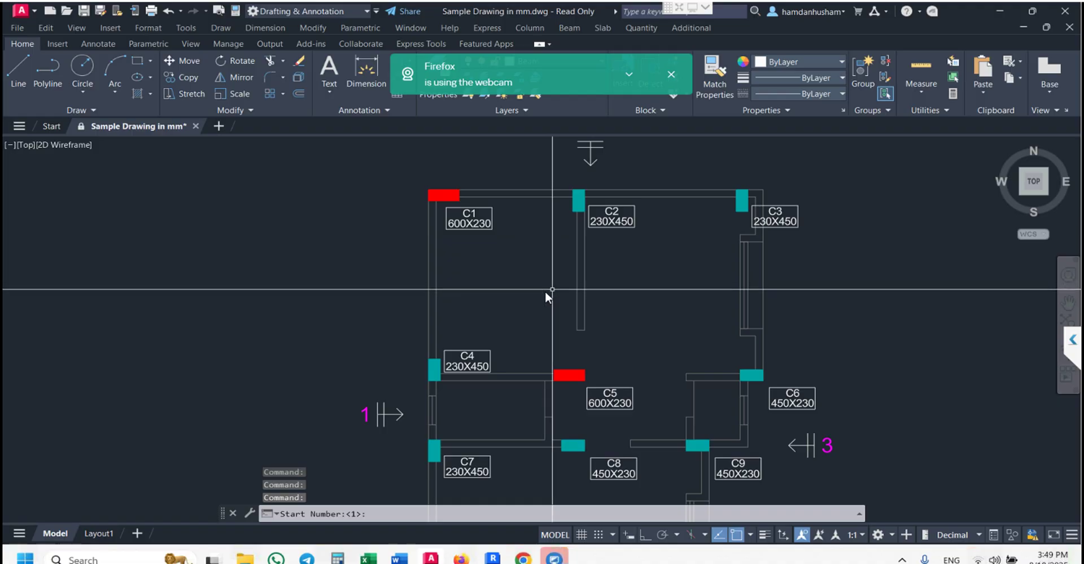
pyautogui.press('Return')
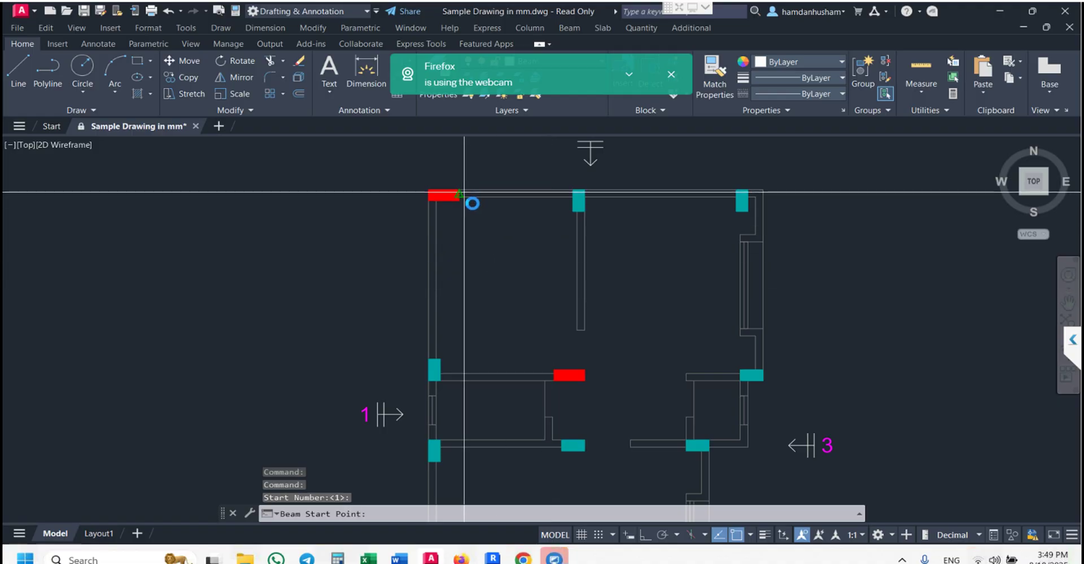
pyautogui.scroll(4, 459, 195)
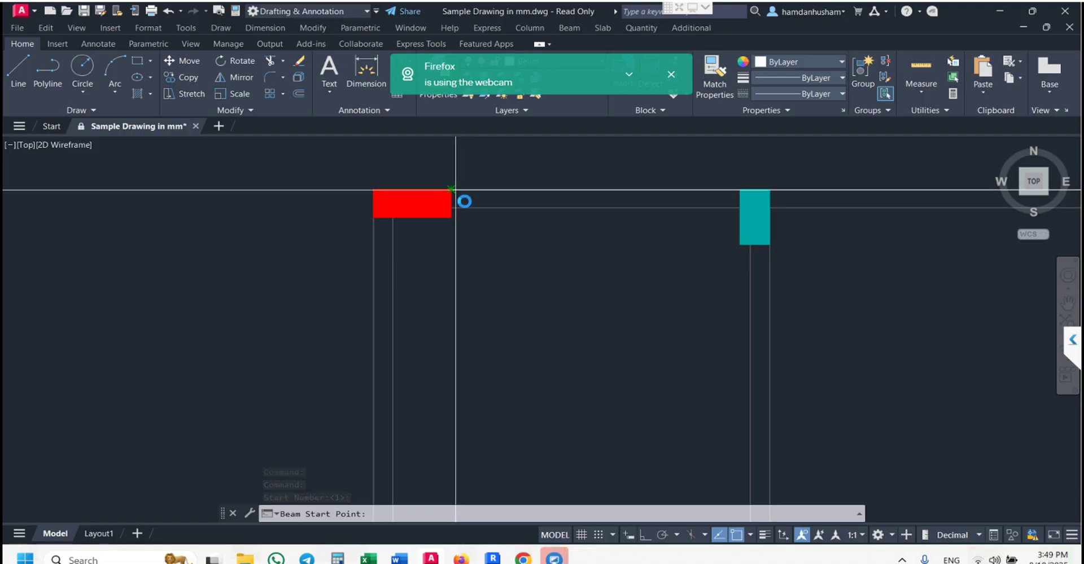
pyautogui.click(451, 189)
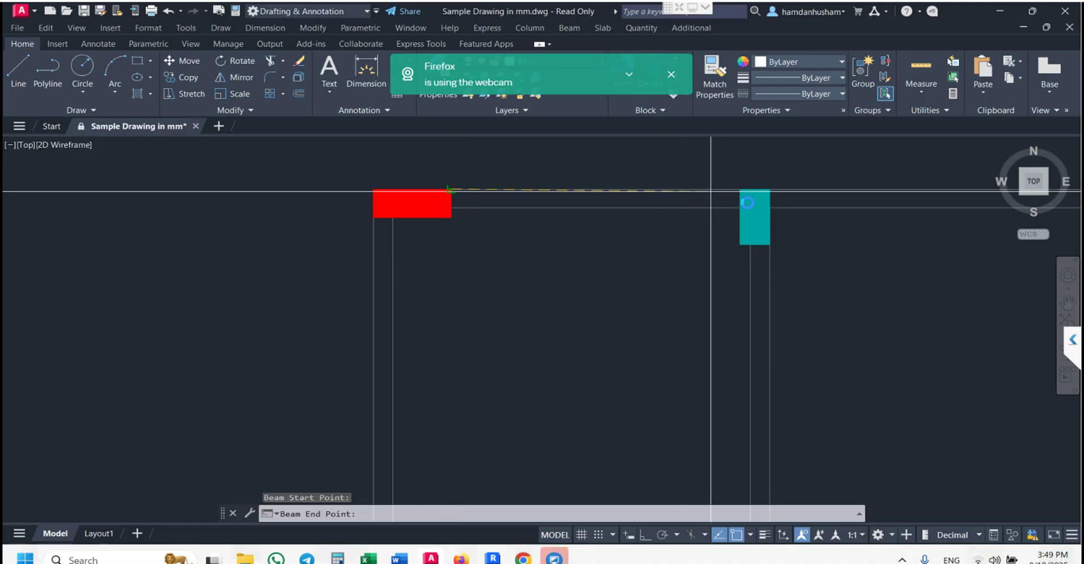
pyautogui.click(741, 189)
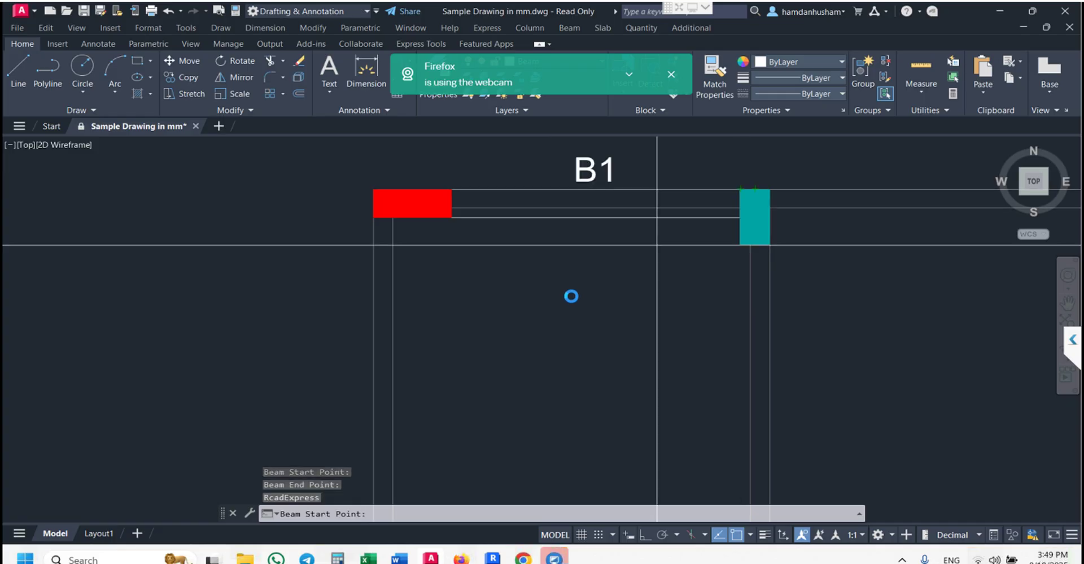
# Draw two more beams along the outer walls, from column C2 to C3 and from column C1 to C4.
pyautogui.scroll(-3, 631, 253)
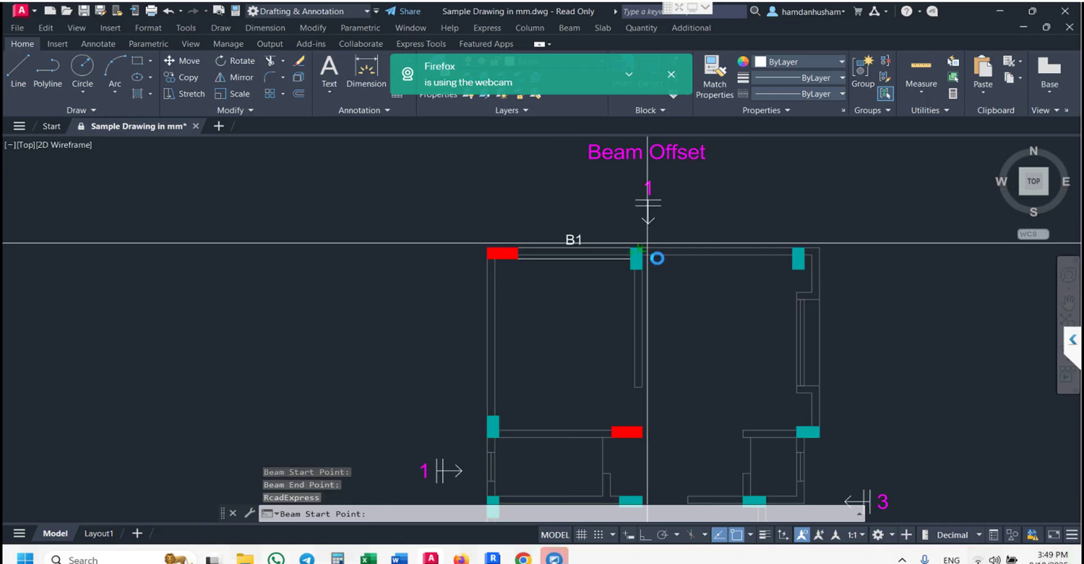
pyautogui.click(644, 248)
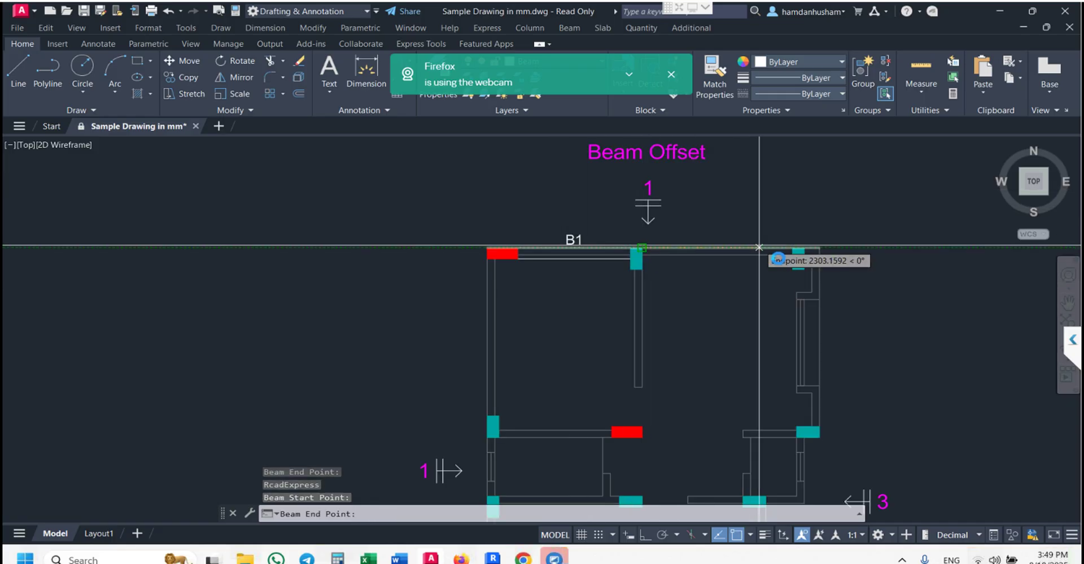
pyautogui.click(793, 247)
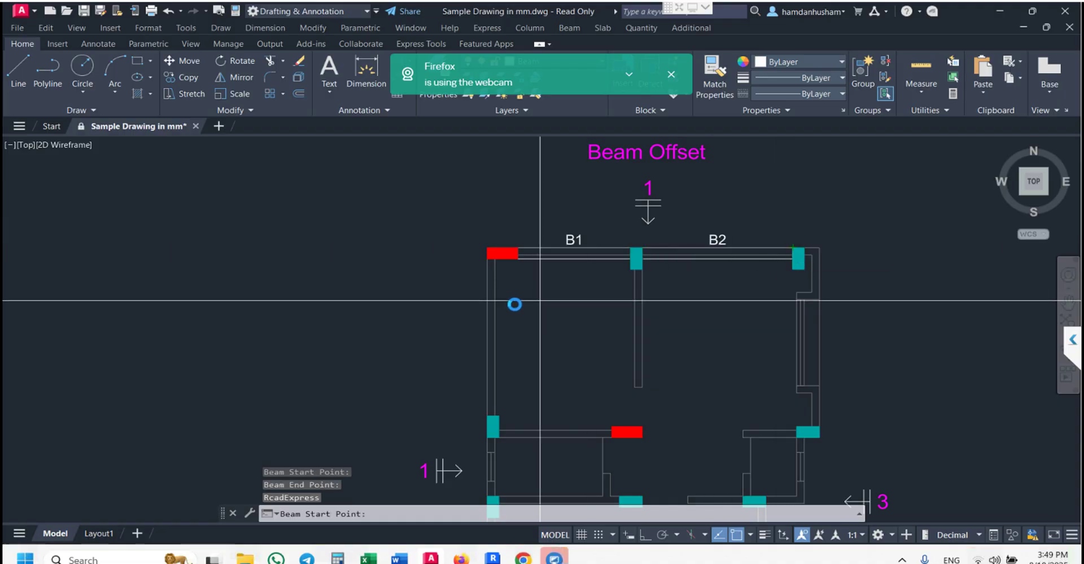
pyautogui.click(485, 265)
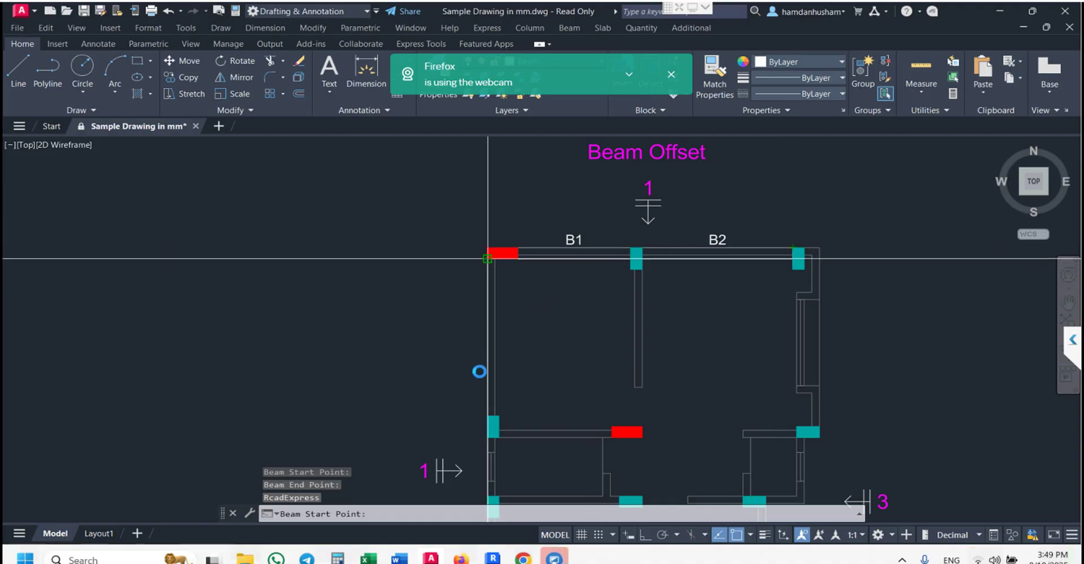
pyautogui.click(488, 415)
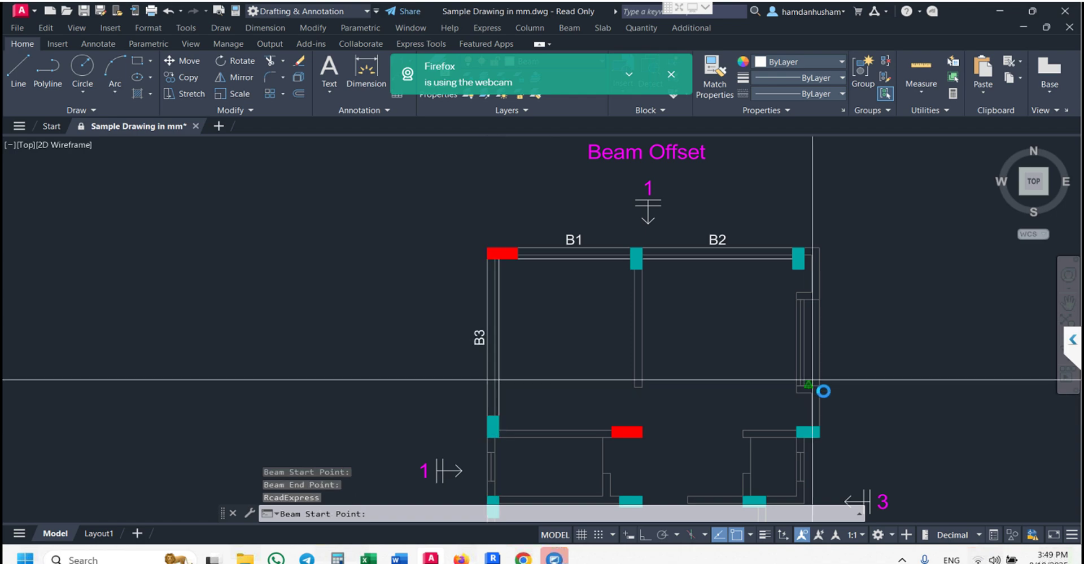
# Run Offset Left or Upside with start number 4 and draw beams from the central red column towards C4 and from C2 down to the central column.
pyautogui.press('Escape')
pyautogui.click(569, 27)
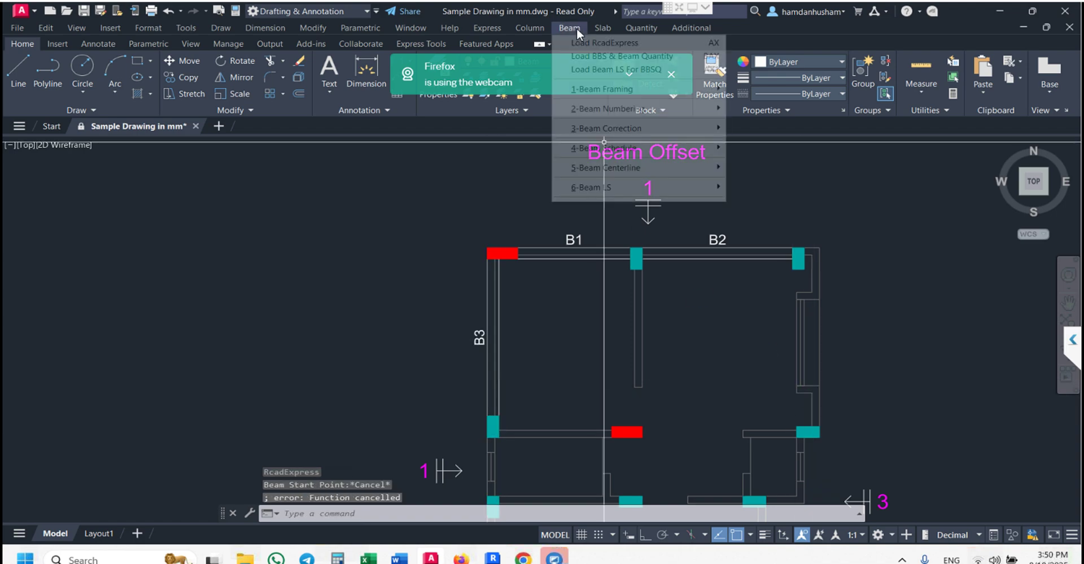
pyautogui.moveTo(626, 90)
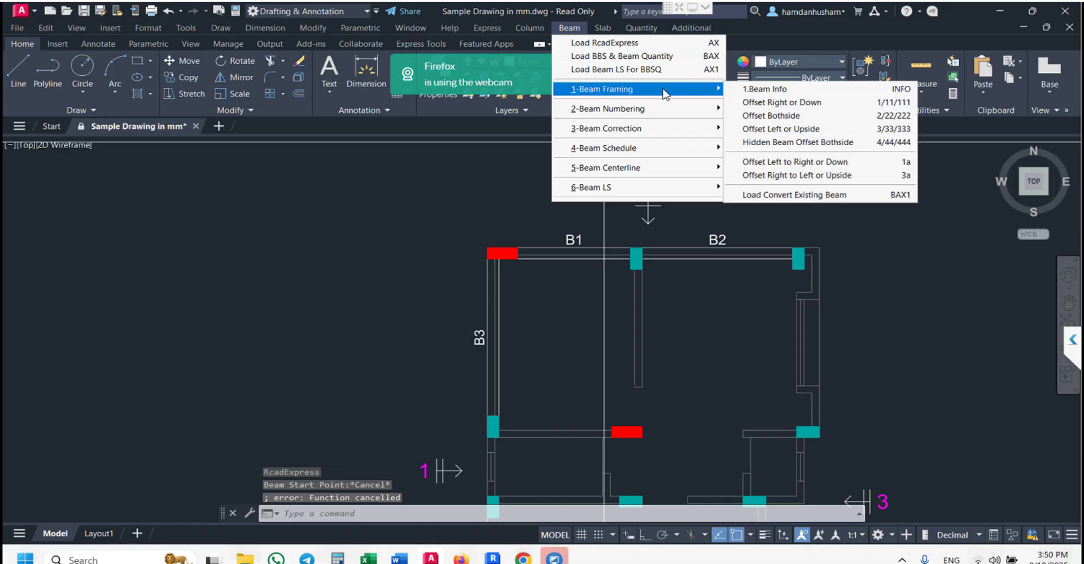
pyautogui.click(842, 133)
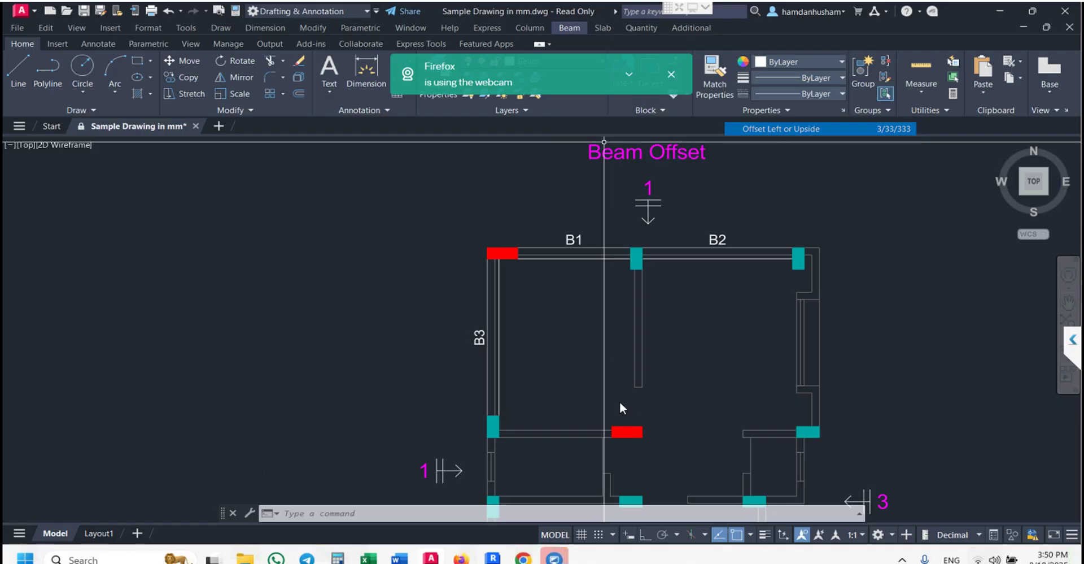
pyautogui.press('Return')
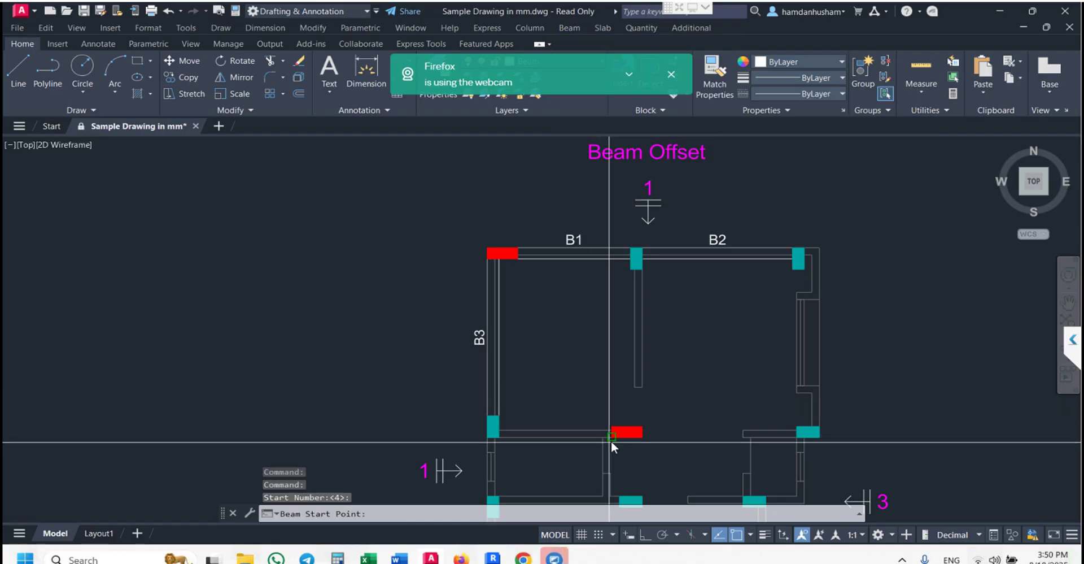
pyautogui.click(602, 439)
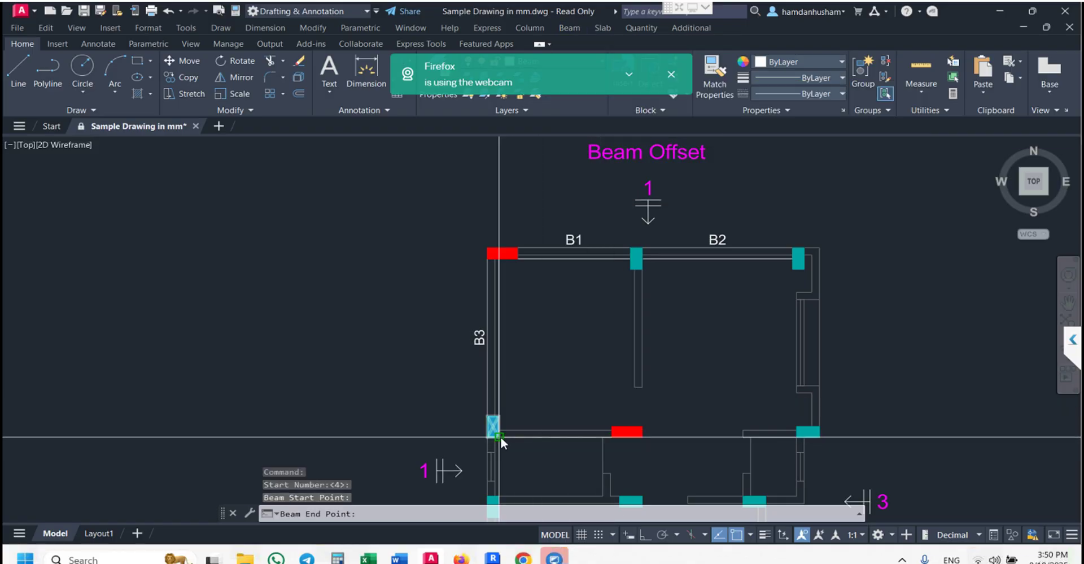
pyautogui.click(507, 438)
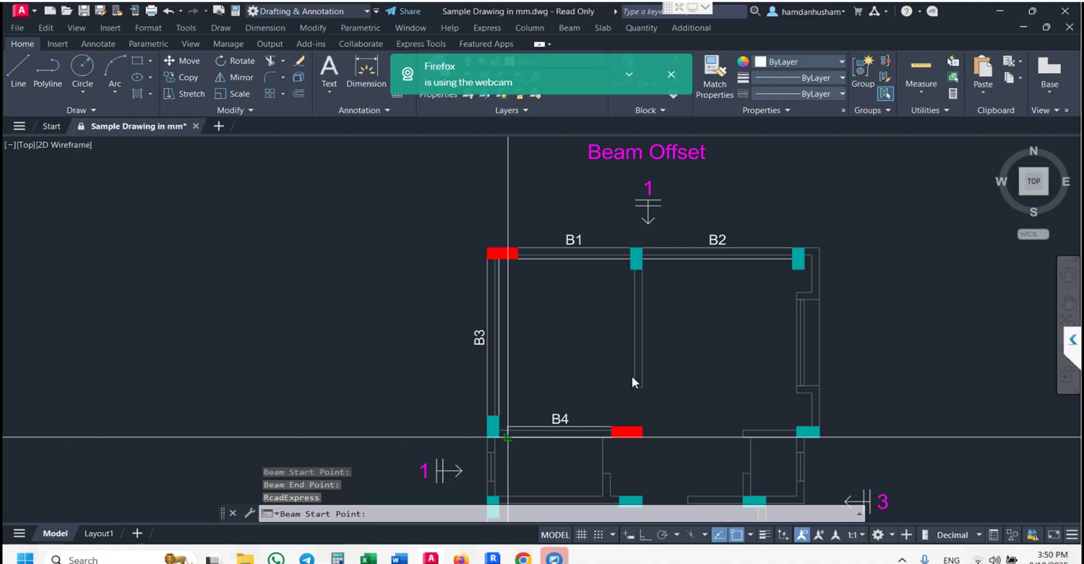
pyautogui.click(645, 269)
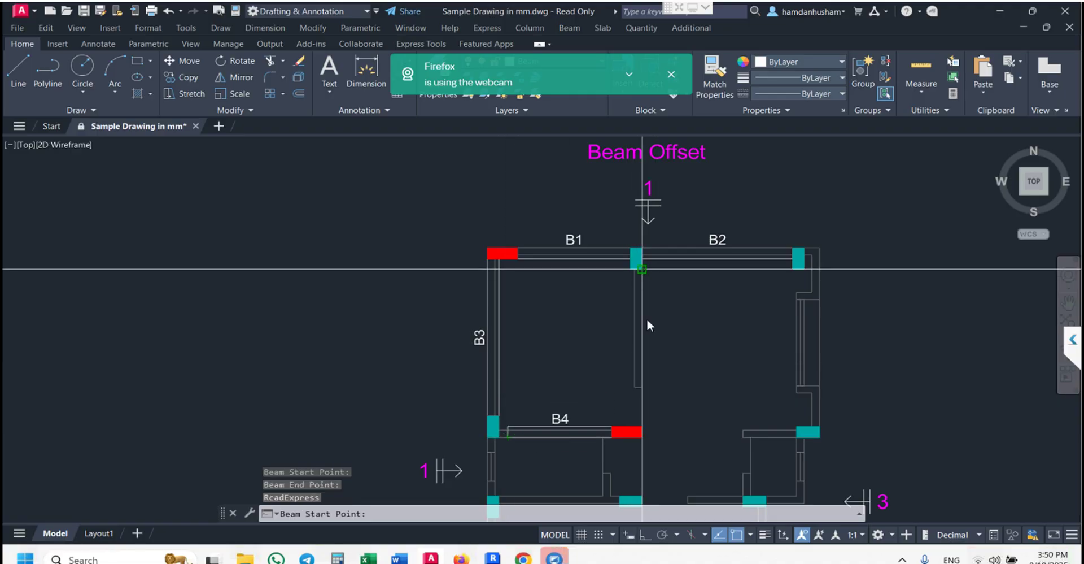
pyautogui.click(642, 425)
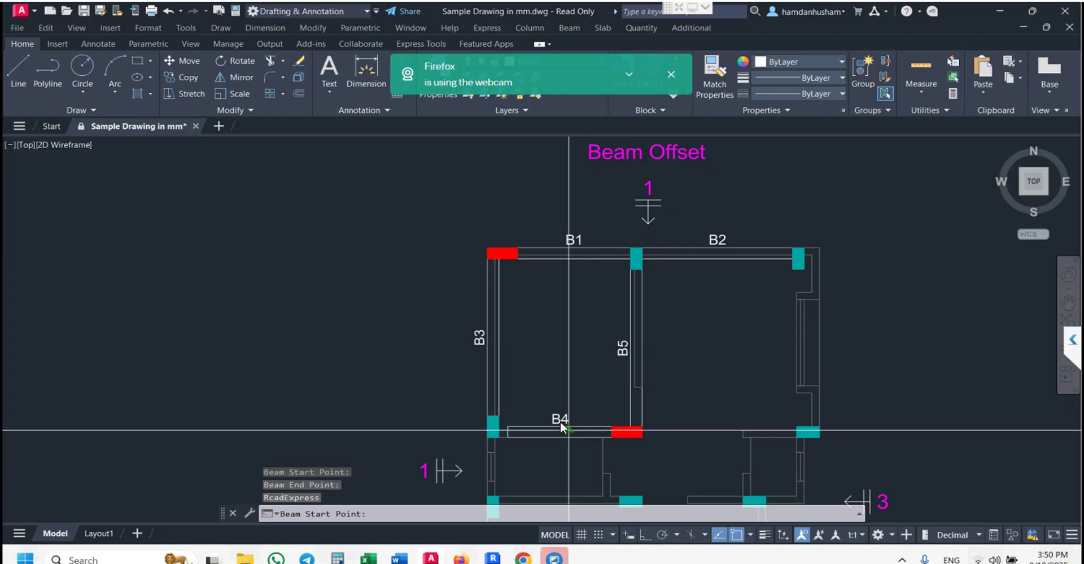
# Erase the beam that stops short of column C4 and redraw it from the central red column to C4 with Offset Left or Upside, start number 6.
pyautogui.press('Escape')
pyautogui.click(561, 427)
pyautogui.write('e')
pyautogui.press('Return')
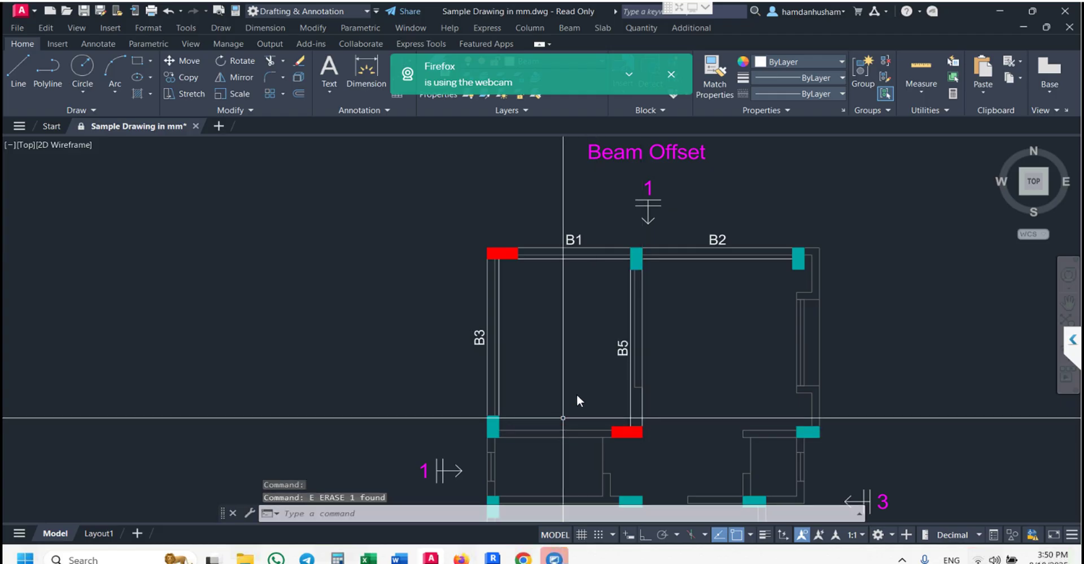
pyautogui.write('3')
pyautogui.press('Return')
pyautogui.press('Return')
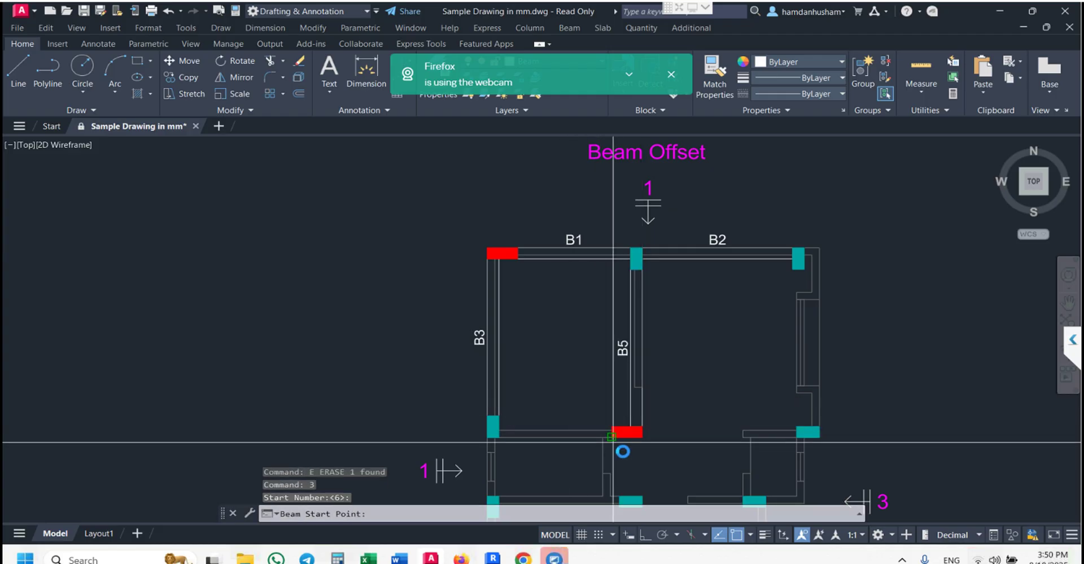
pyautogui.click(621, 446)
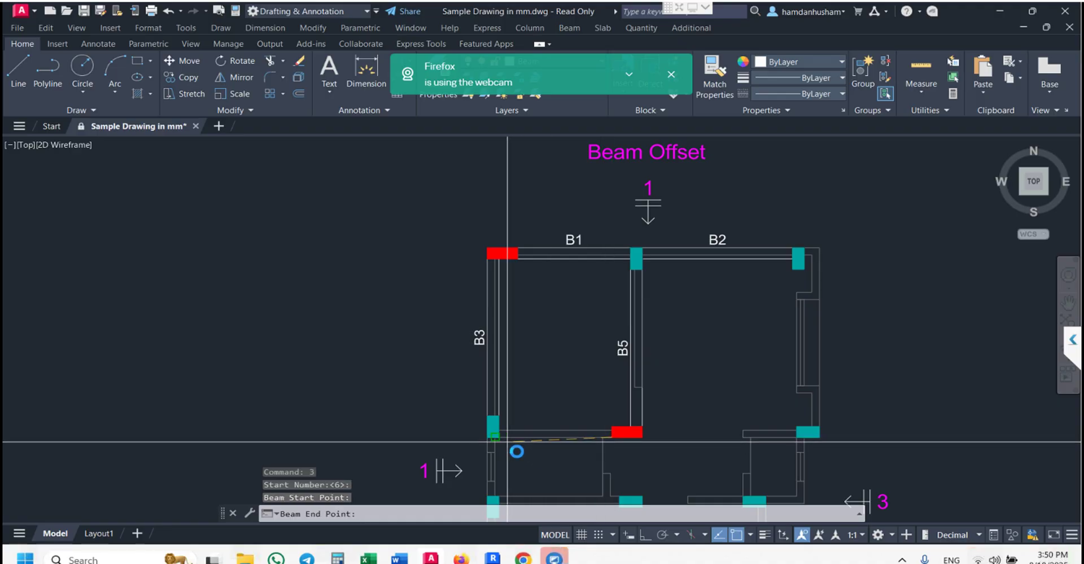
pyautogui.click(516, 444)
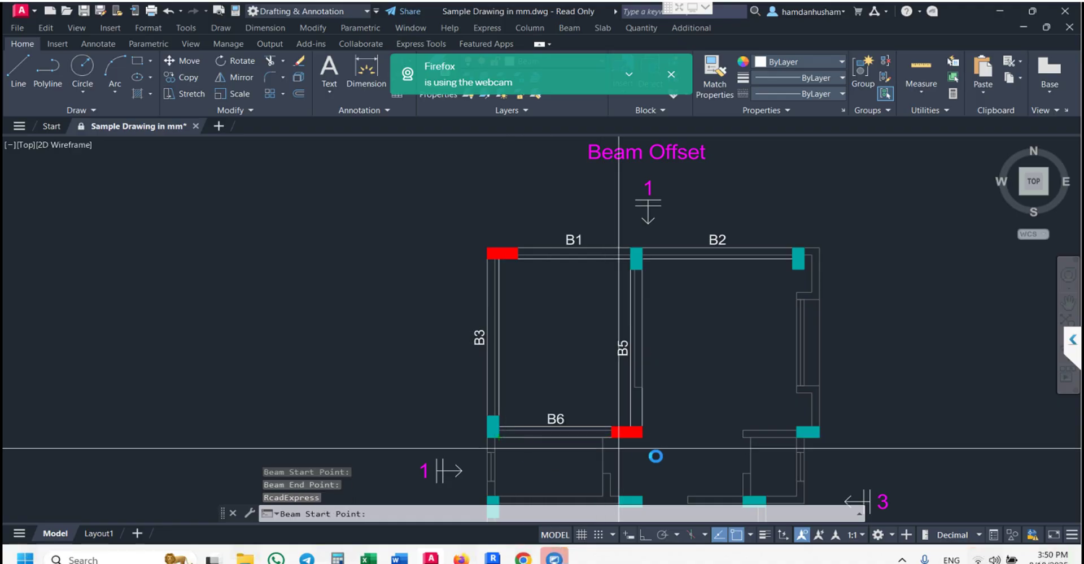
# Draw two more beams, from the central red column to the east column of its row and from column C3 down to that east column.
pyautogui.click(656, 449)
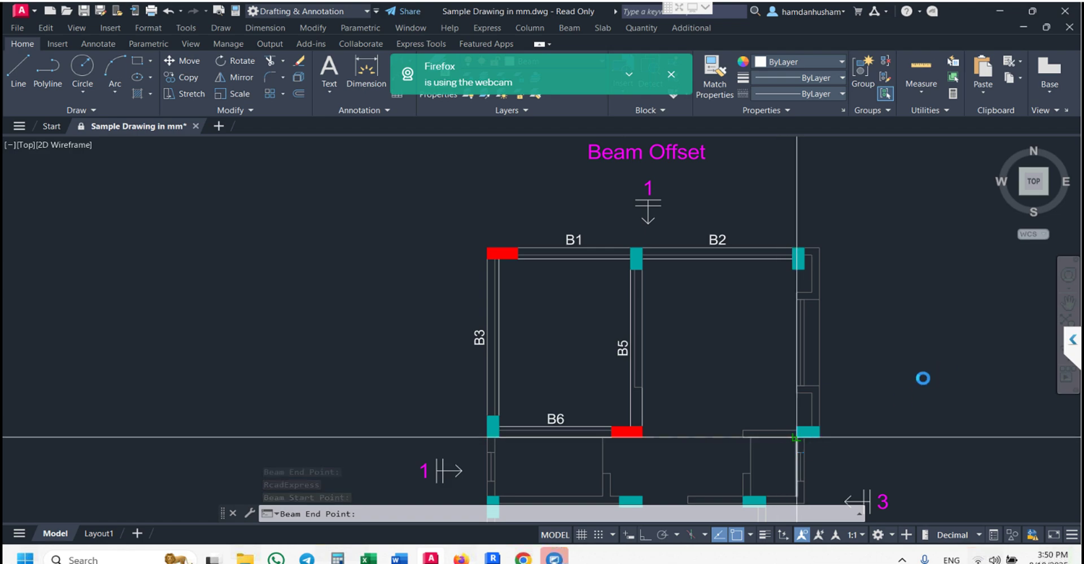
pyautogui.click(913, 370)
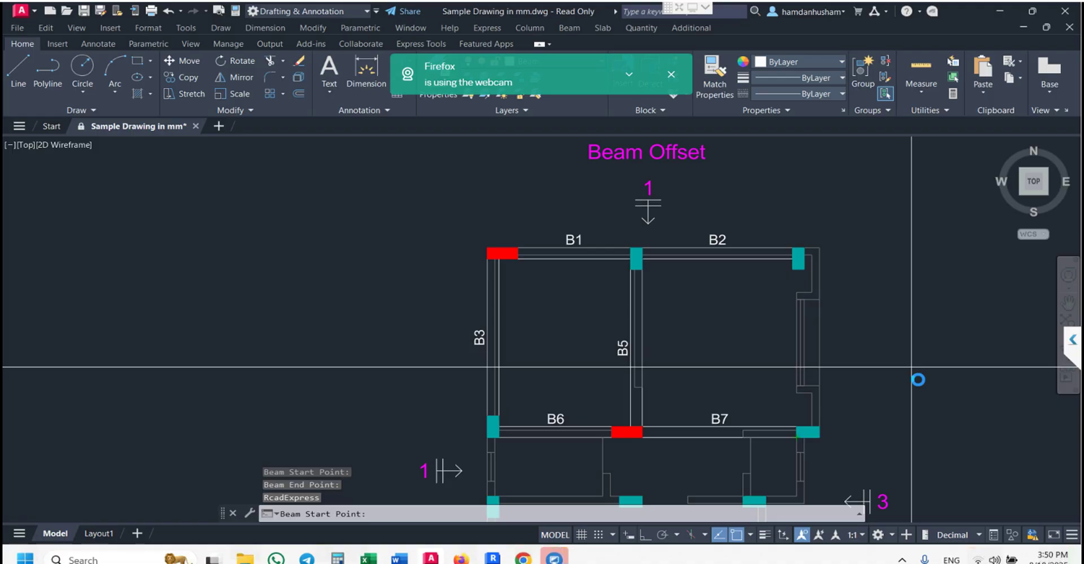
pyautogui.click(805, 269)
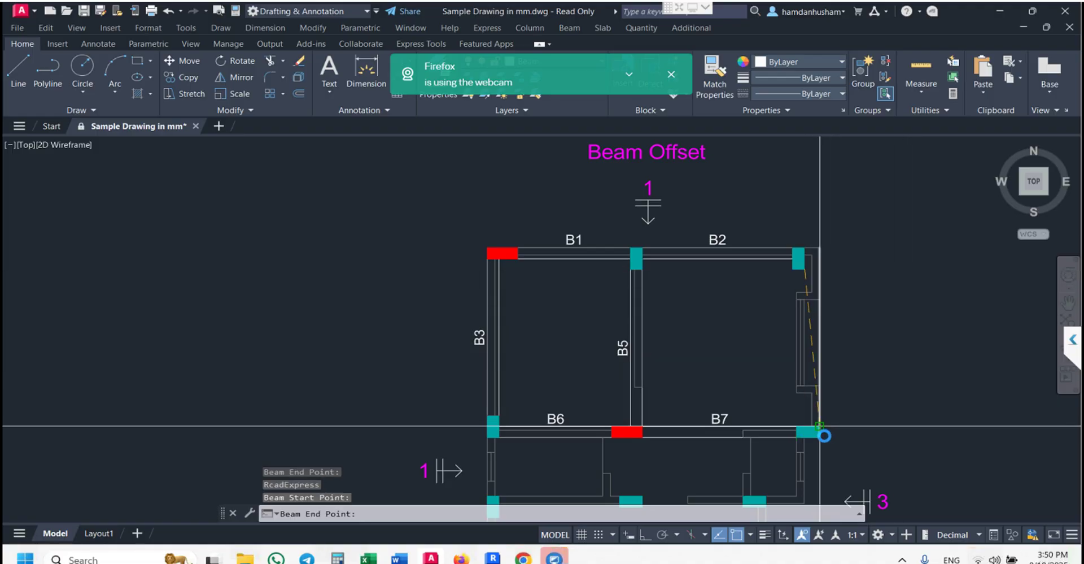
pyautogui.click(811, 427)
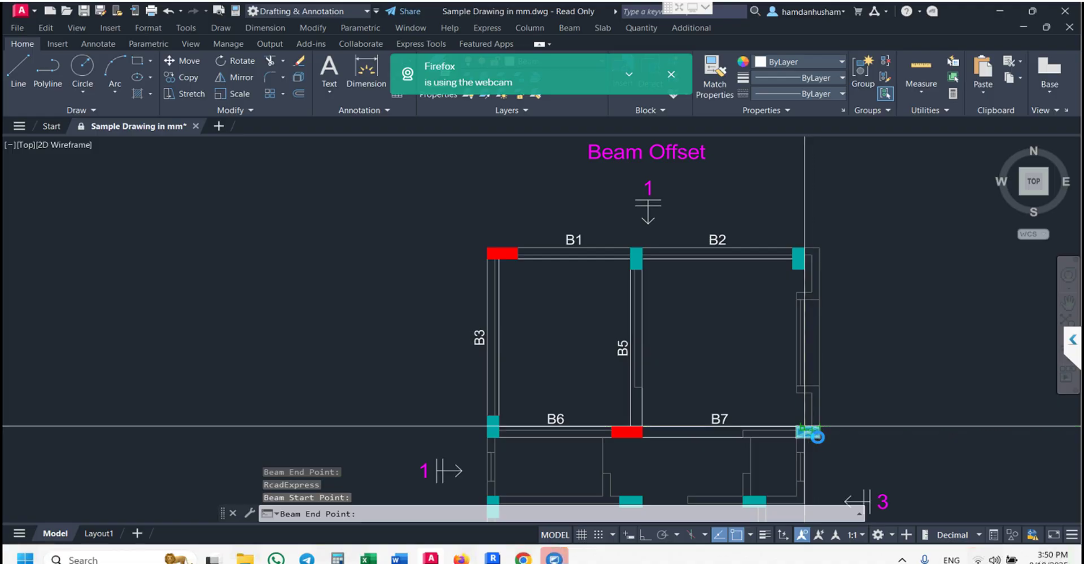
pyautogui.scroll(2, 805, 427)
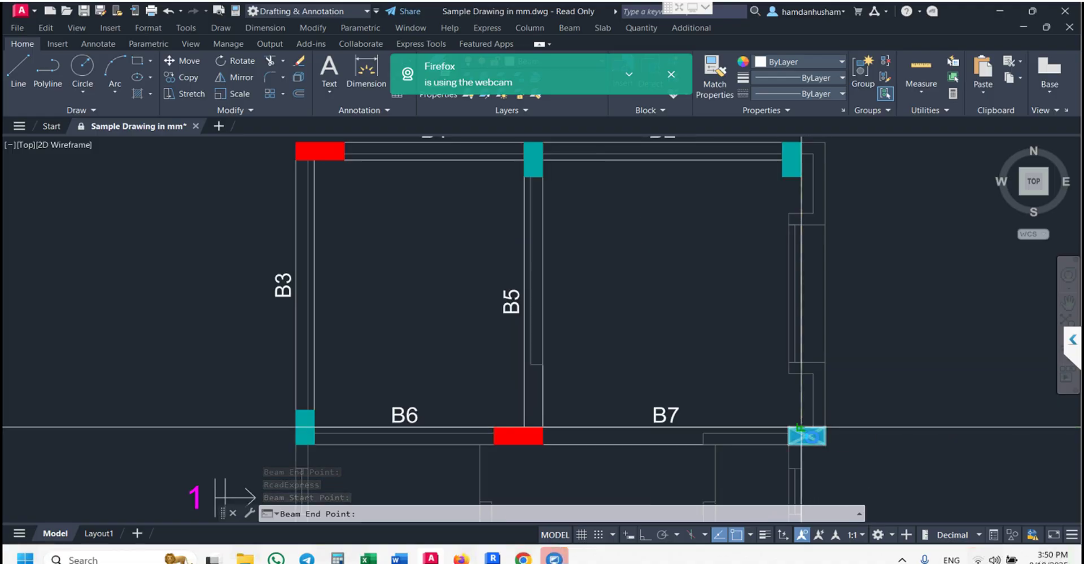
pyautogui.click(801, 428)
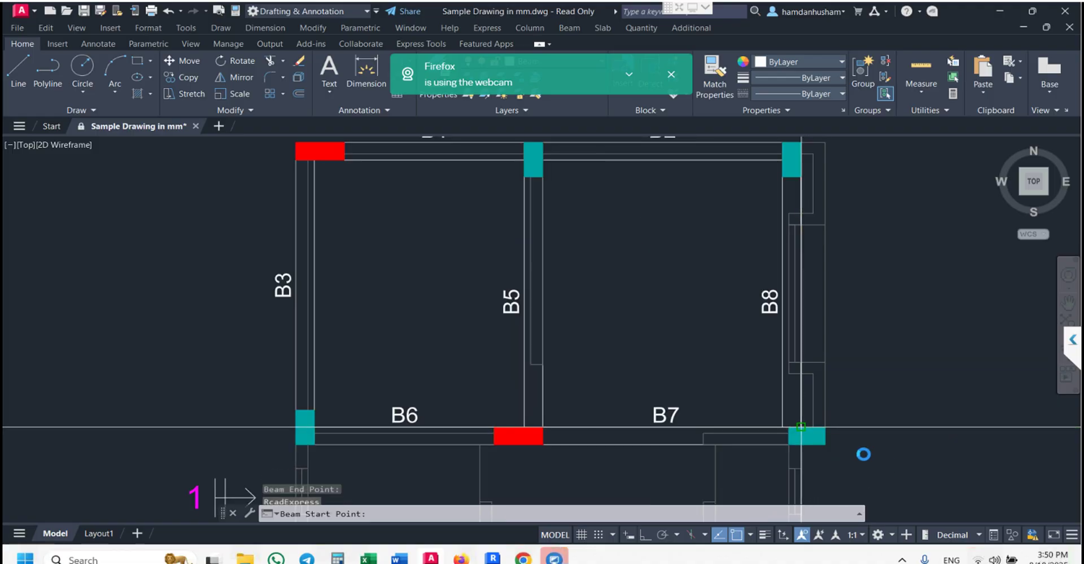
pyautogui.scroll(-6, 869, 449)
pyautogui.press('Escape')
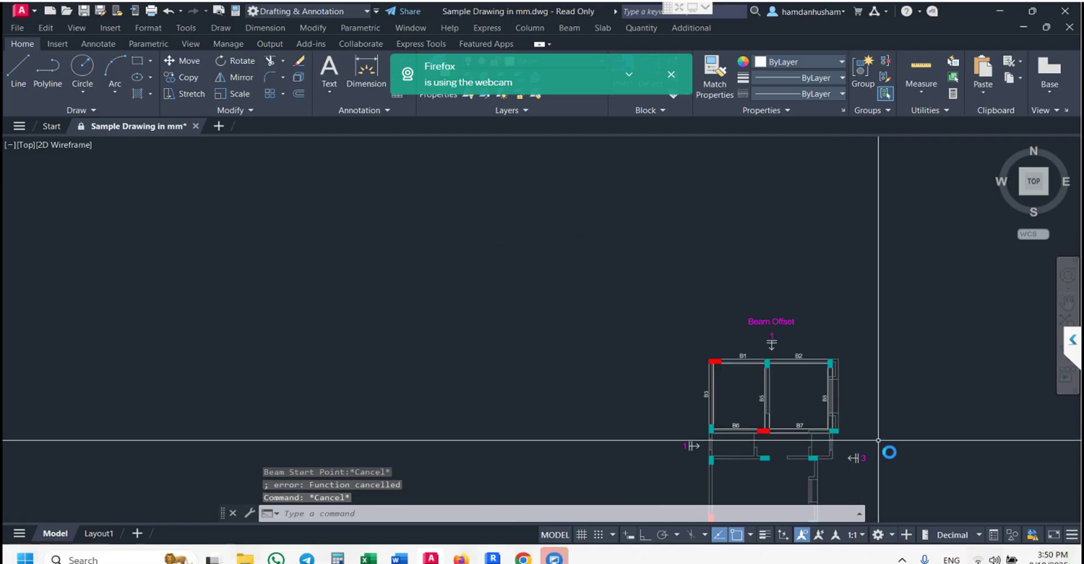
# Run Auto Beam Numbering with Id B, start number 1 and text height 200, windowing the framed beams from the plan's lower-left to upper-right corner.
pyautogui.scroll(2, 878, 440)
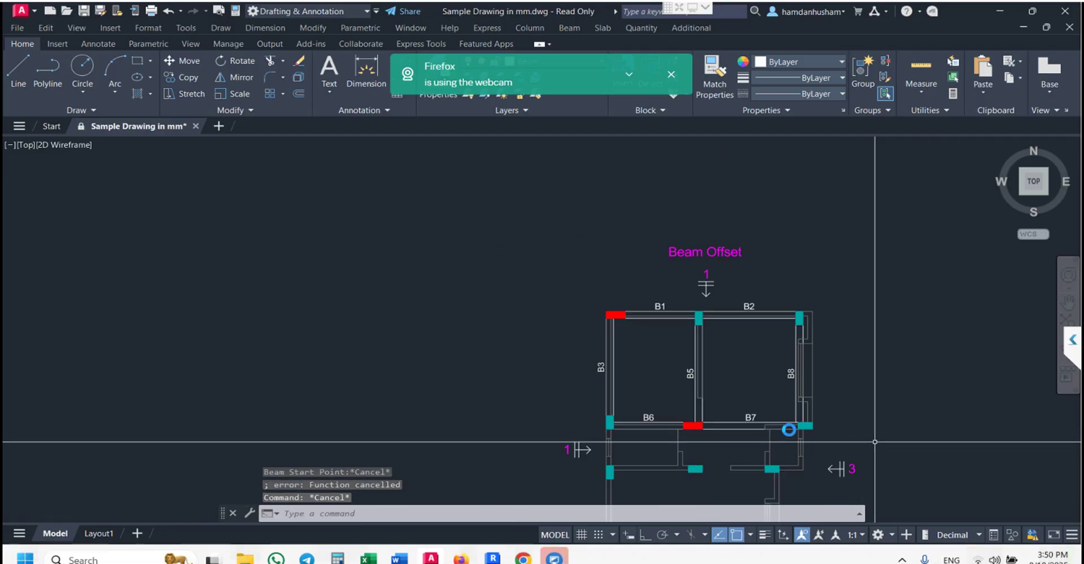
pyautogui.click(569, 28)
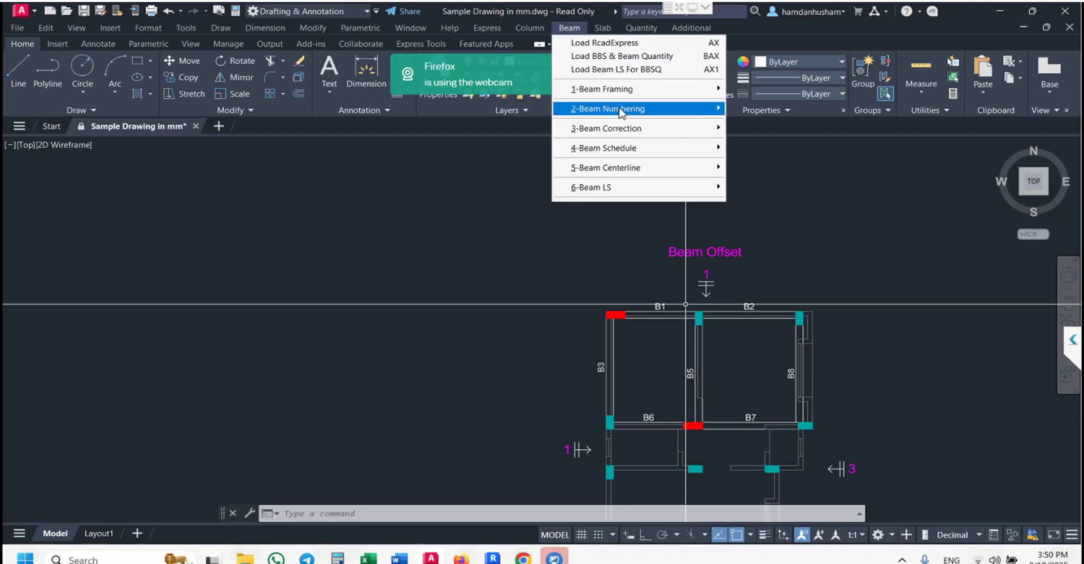
pyautogui.moveTo(622, 110)
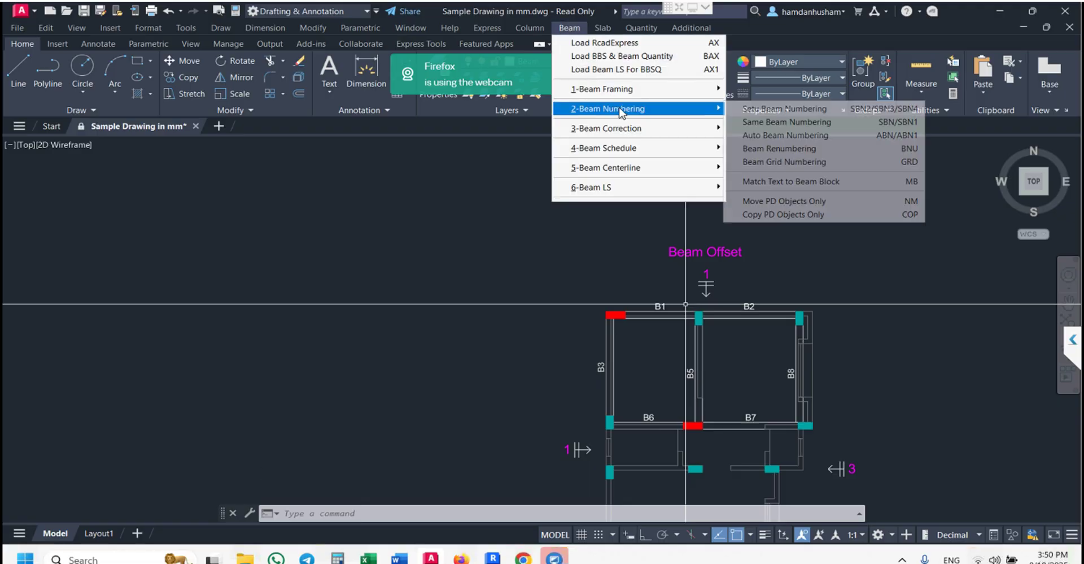
pyautogui.click(793, 135)
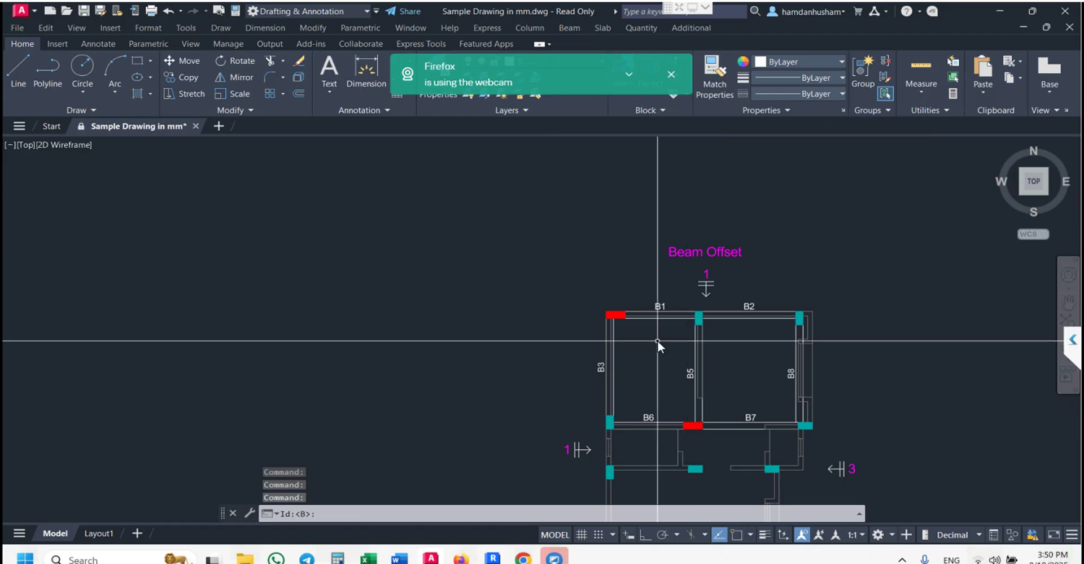
pyautogui.press('Return')
pyautogui.press('Return')
pyautogui.press('Return')
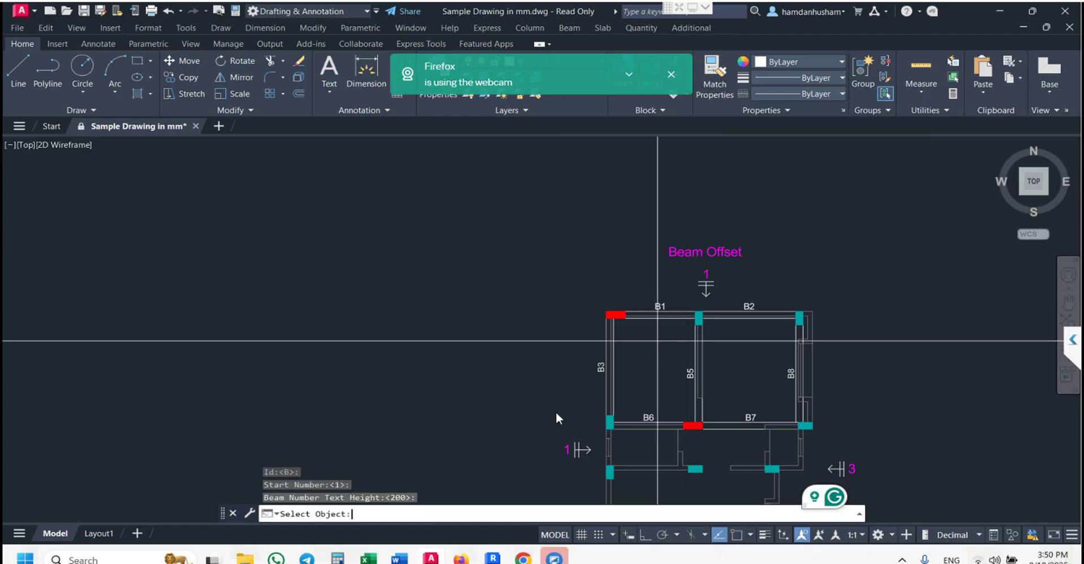
pyautogui.click(532, 455)
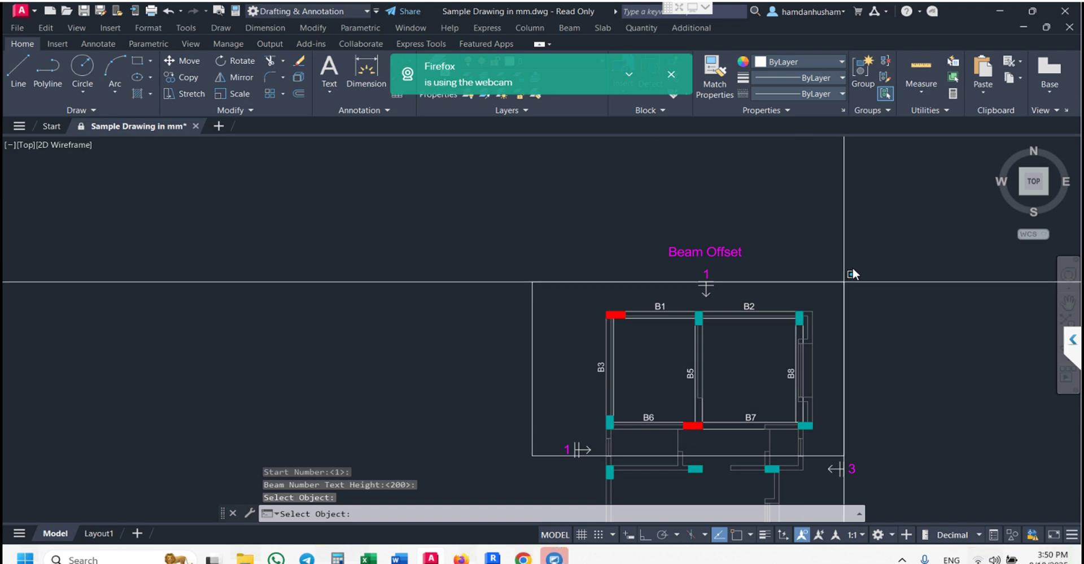
pyautogui.click(852, 268)
pyautogui.press('Return')
pyautogui.scroll(3, 852, 267)
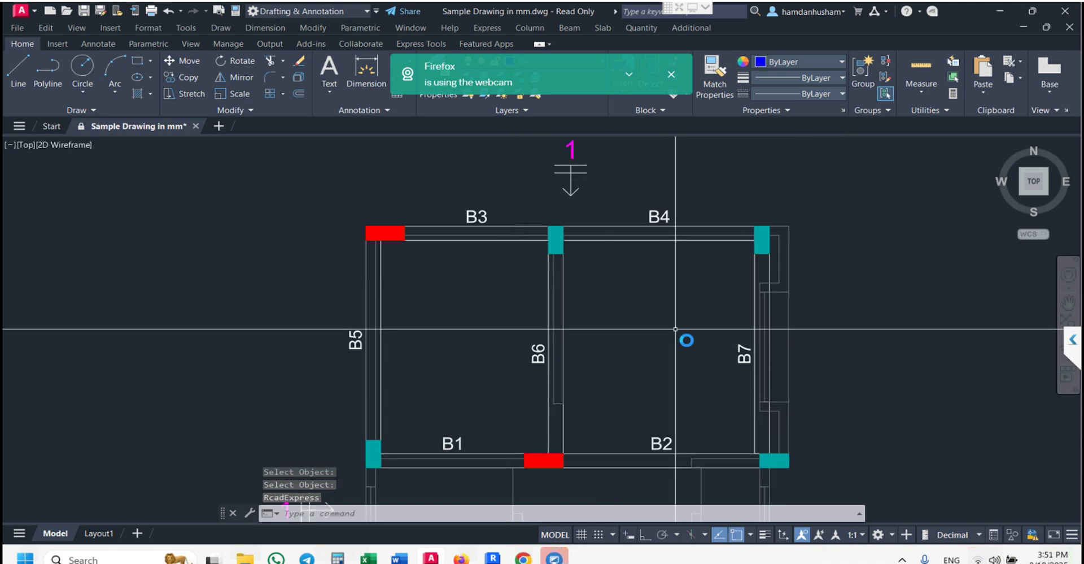
# Renumber the framed beams with ABN, Id B, start number 1 and text height 200, windowing them from the plan's upper-left to lower-right corner.
pyautogui.write('ABN')
pyautogui.press('Return')
pyautogui.press('Return')
pyautogui.press('Return')
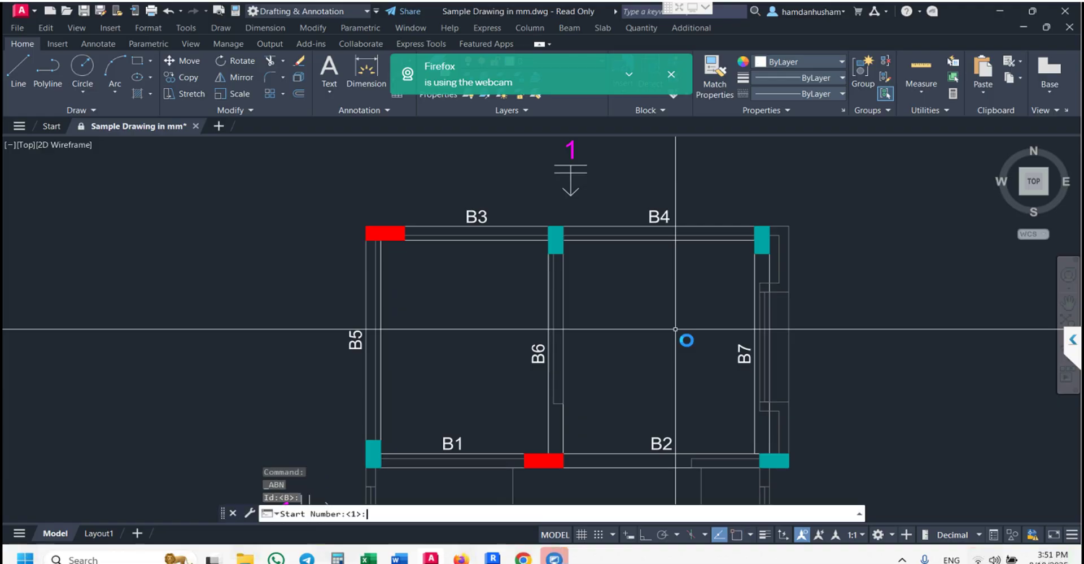
pyautogui.press('Return')
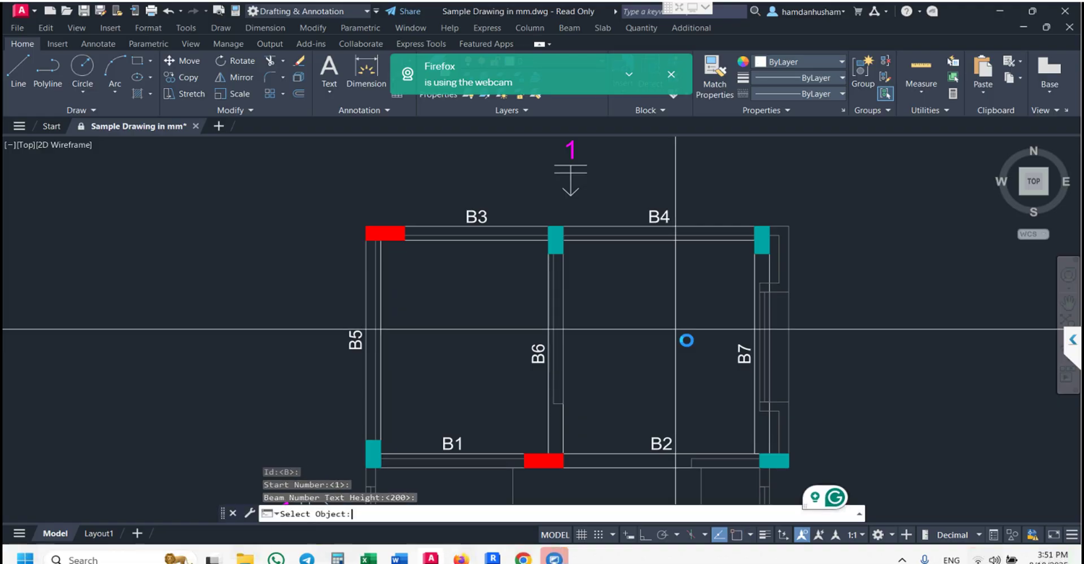
pyautogui.click(290, 196)
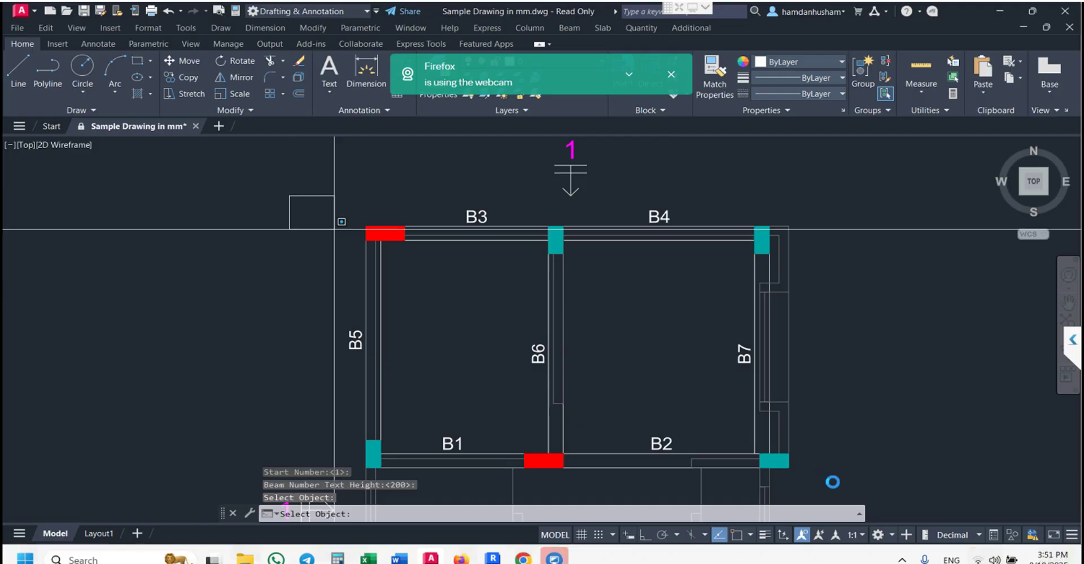
pyautogui.click(855, 483)
pyautogui.press('Return')
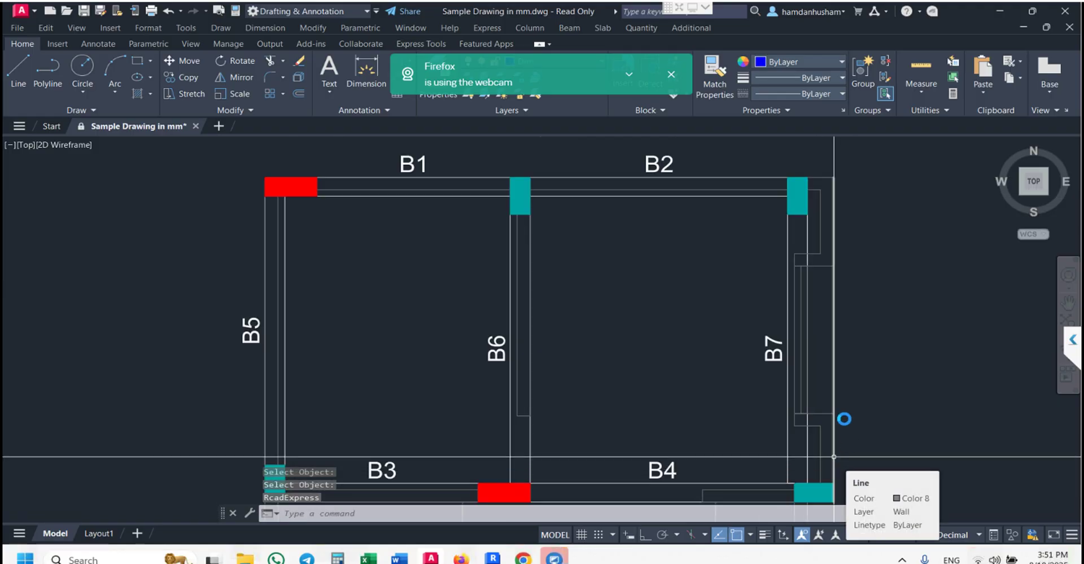
# Number the beams of the large upper framing plan with ABN, Id B, start number 1 and text height 200, windowing the whole plan.
pyautogui.scroll(-10, 834, 456)
pyautogui.scroll(-5, 833, 397)
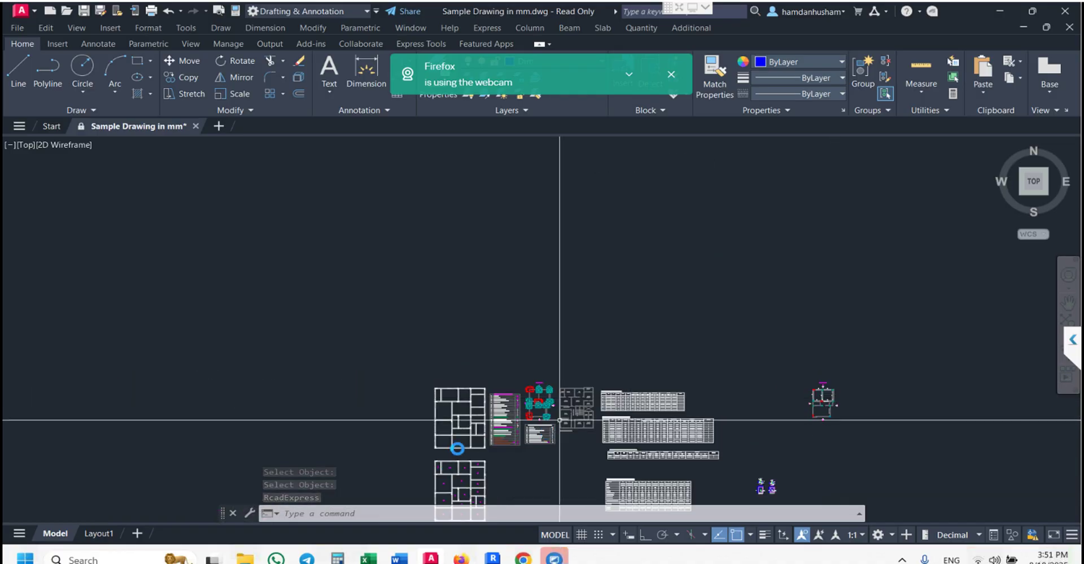
pyautogui.scroll(3, 453, 443)
pyautogui.scroll(6, 452, 442)
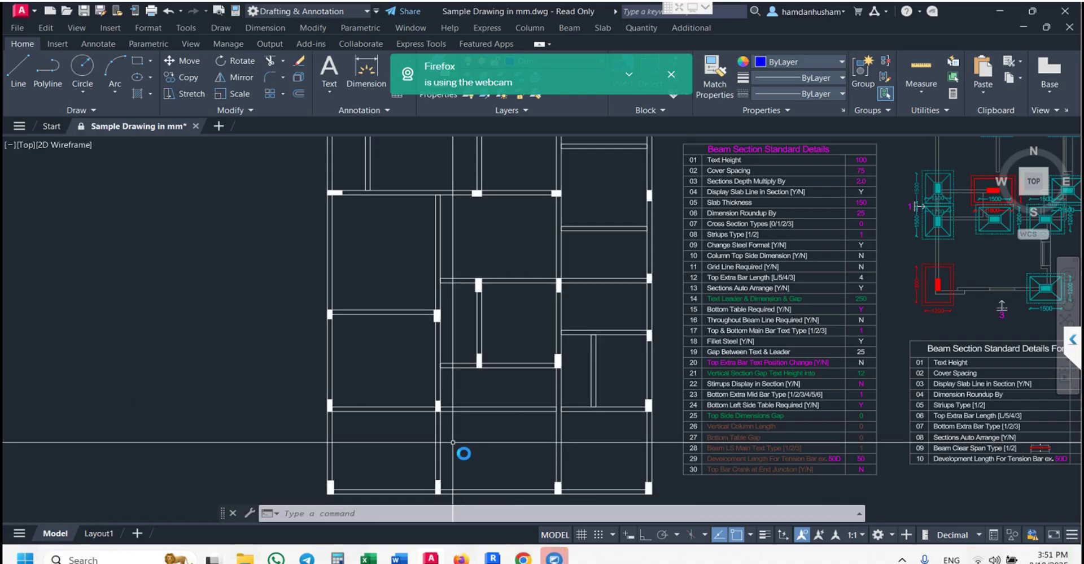
pyautogui.write('ABN')
pyautogui.press('Return')
pyautogui.press('Return')
pyautogui.press('Return')
pyautogui.press('Return')
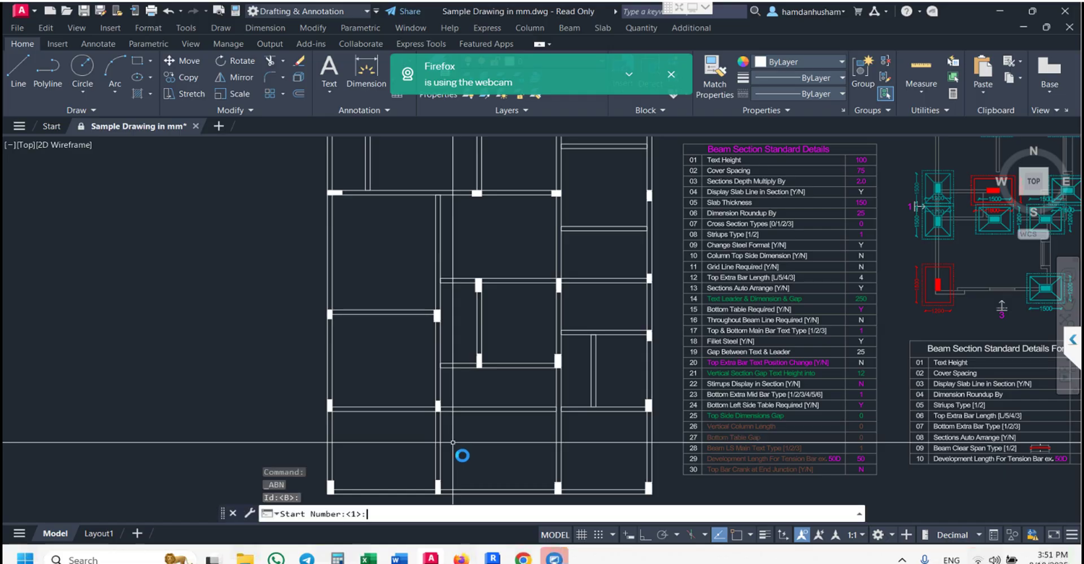
pyautogui.scroll(-2, 462, 455)
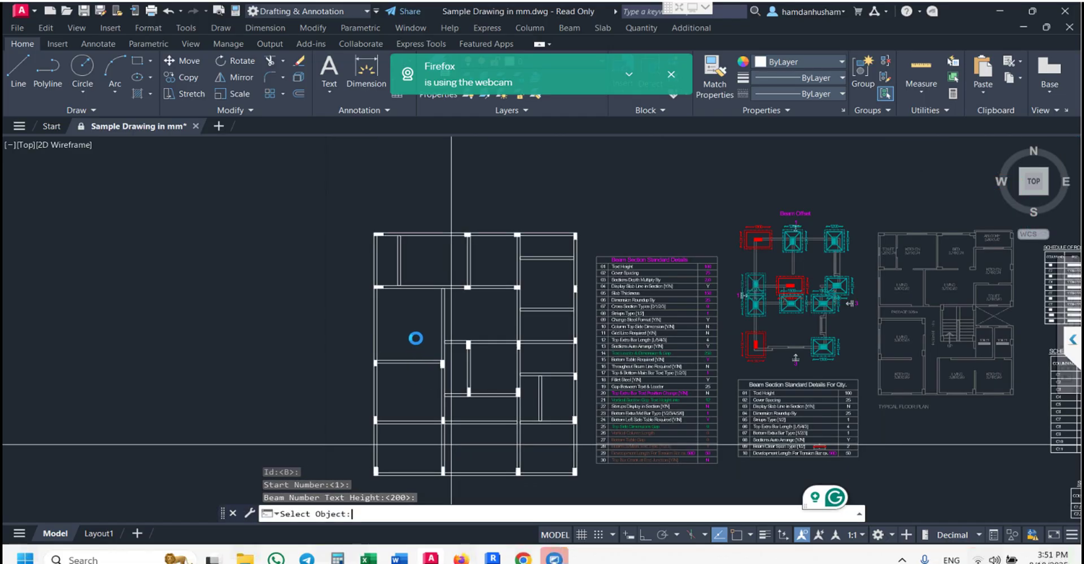
pyautogui.click(363, 225)
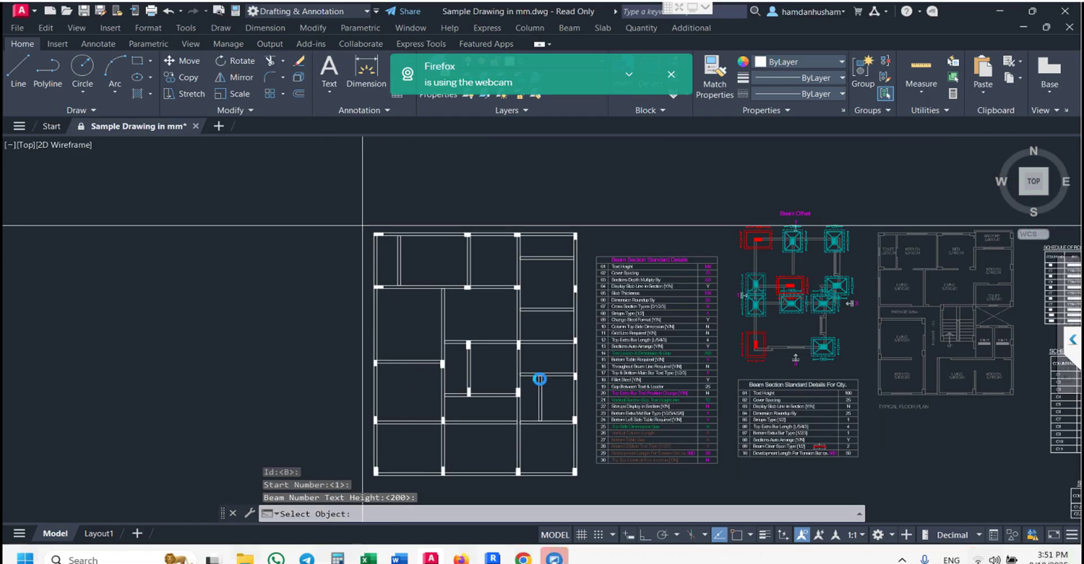
pyautogui.click(603, 500)
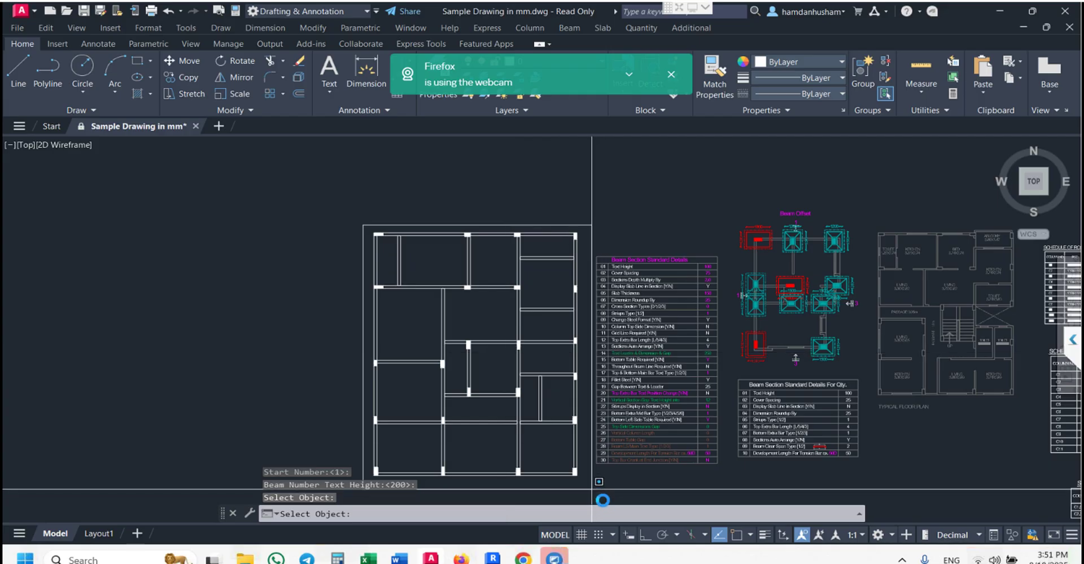
pyautogui.press('Return')
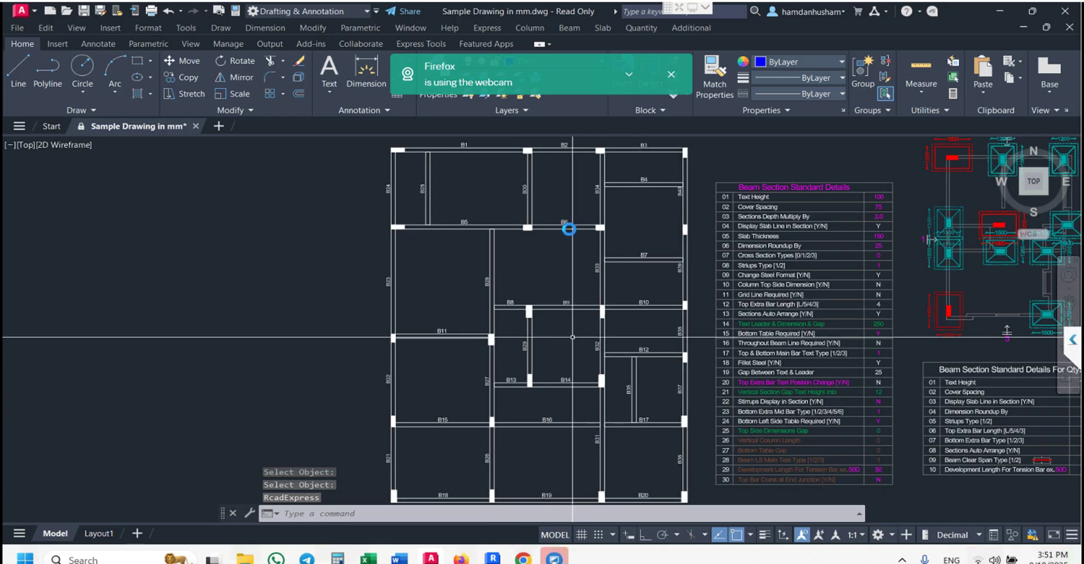
# Create a Dummy Beam Schedule with Id B from all beams of the numbered framing plan and place it in empty space east of the footing details.
pyautogui.scroll(3, 558, 218)
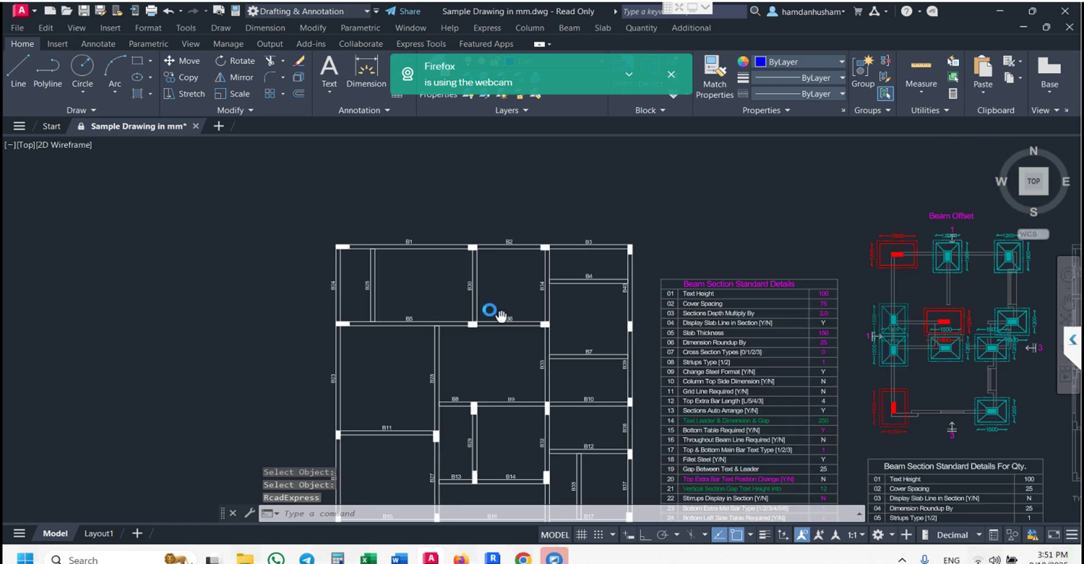
pyautogui.scroll(2, 480, 290)
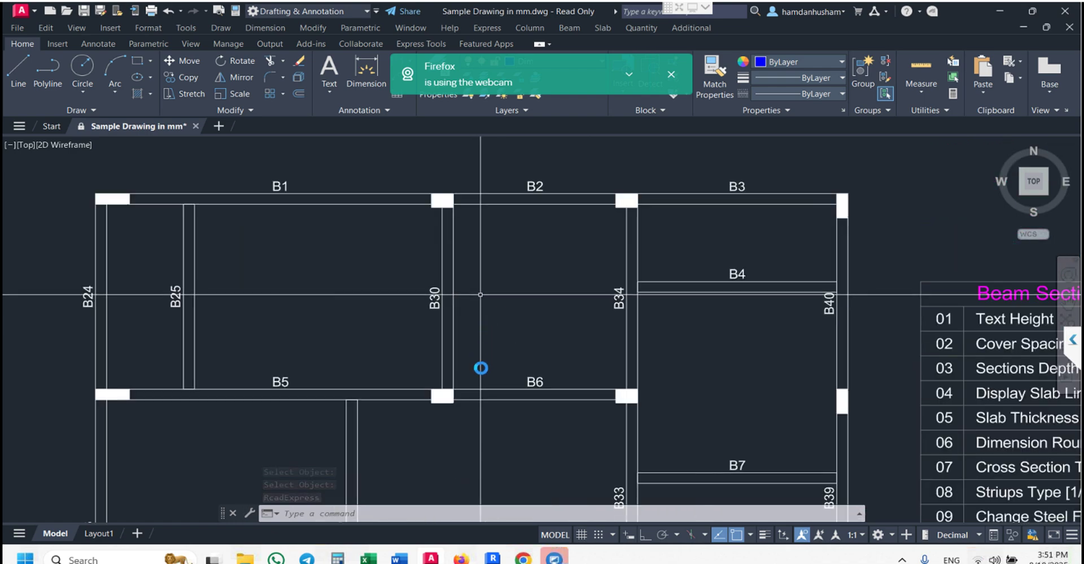
pyautogui.moveTo(481, 294); pyautogui.dragTo(476, 354, button='middle')
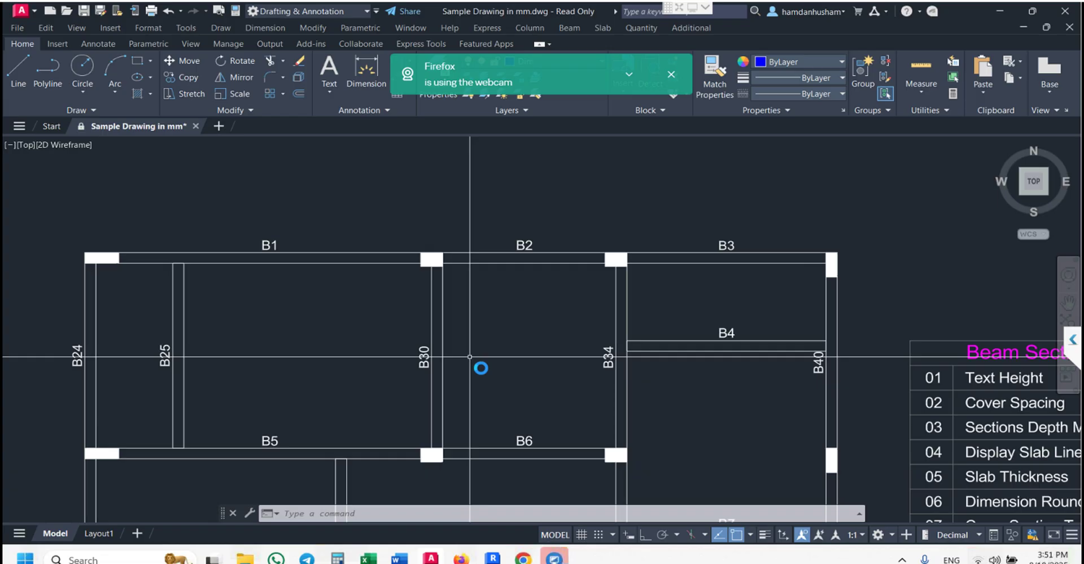
pyautogui.click(572, 26)
pyautogui.moveTo(615, 149)
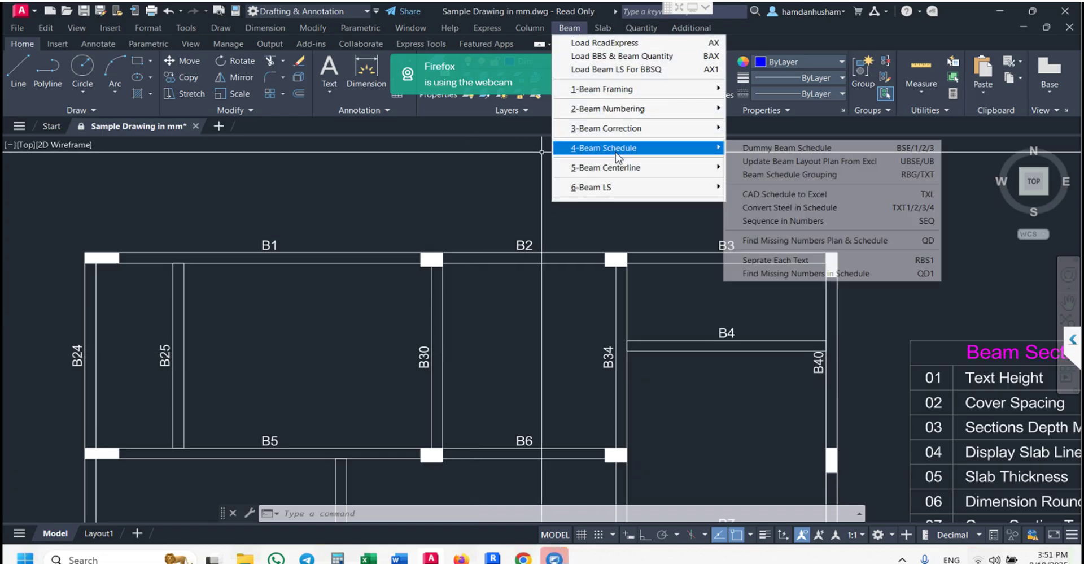
pyautogui.click(800, 148)
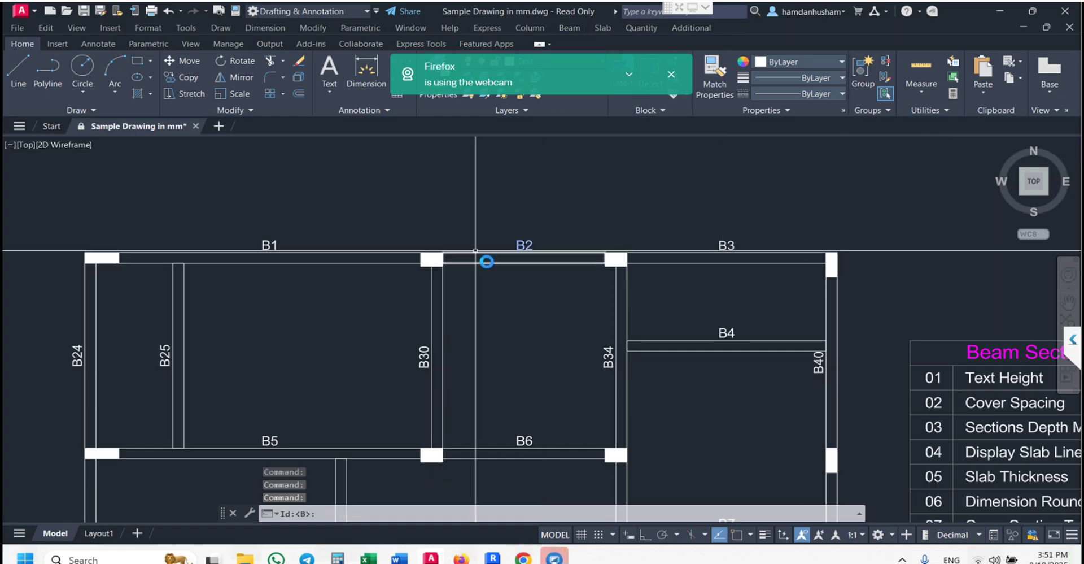
pyautogui.press('Return')
pyautogui.scroll(-6, 396, 229)
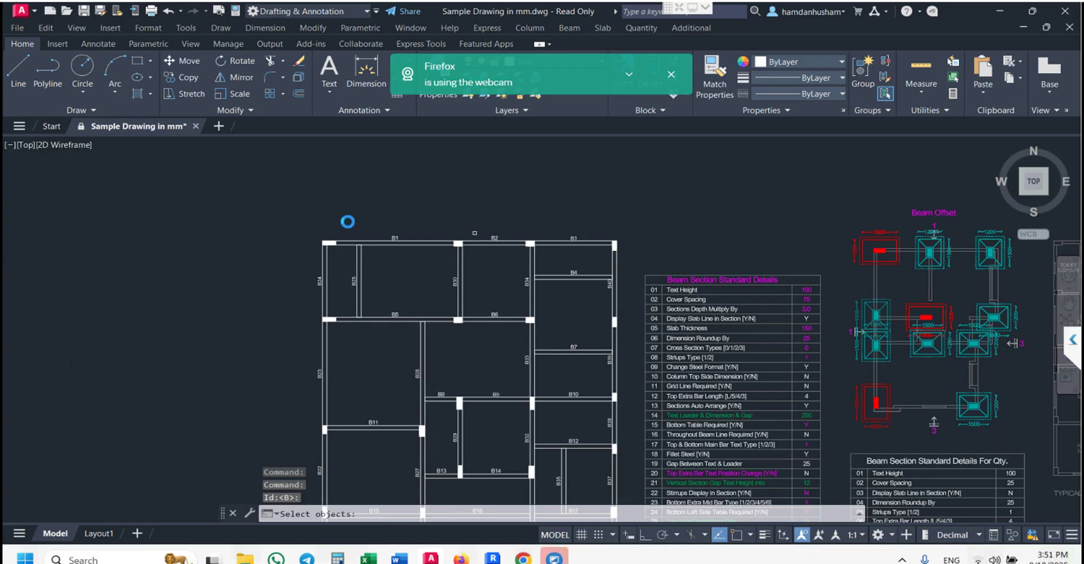
pyautogui.click(306, 193)
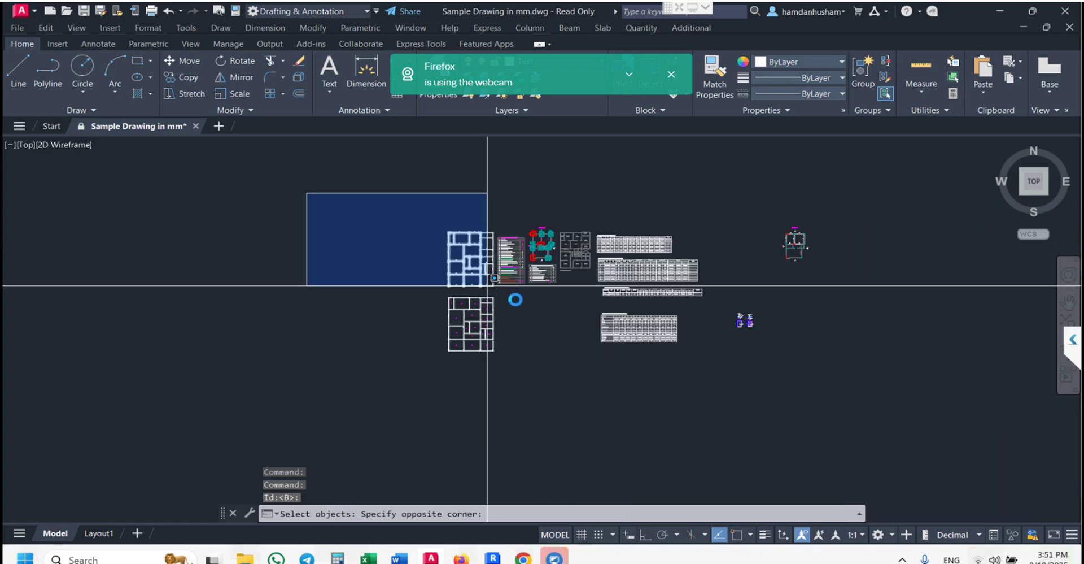
pyautogui.click(508, 290)
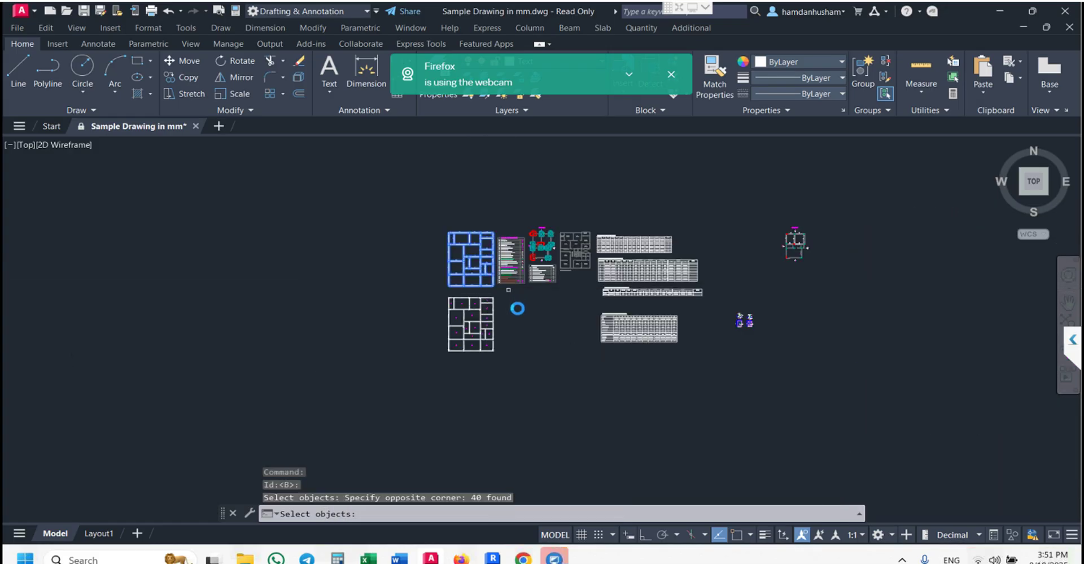
pyautogui.press('Return')
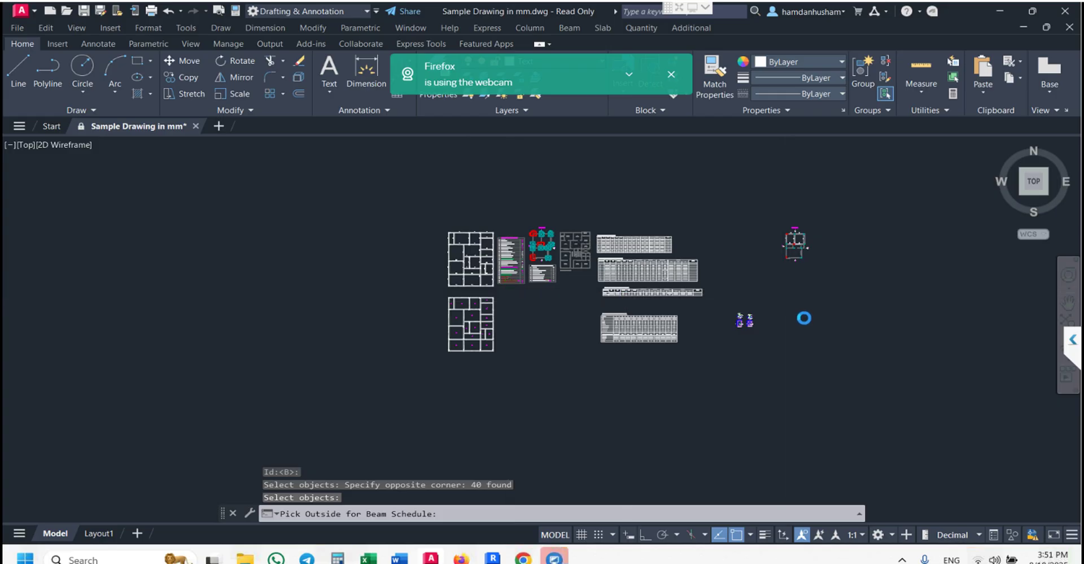
pyautogui.click(804, 302)
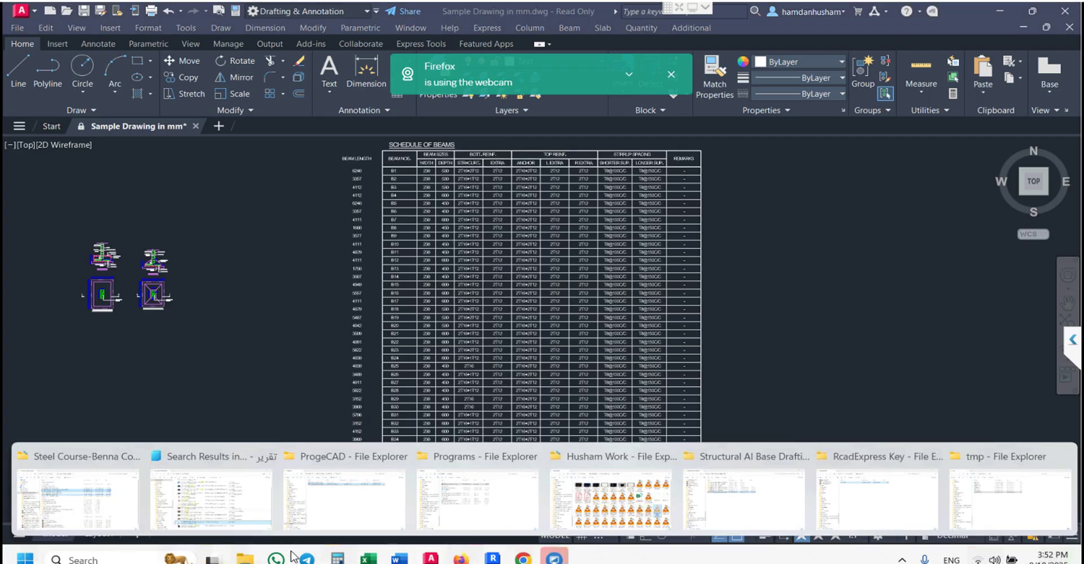
# Open Beam.csv from the C:\tmp folder in Excel, fit all column widths to their contents and centre every cell.
pyautogui.click(984, 484)
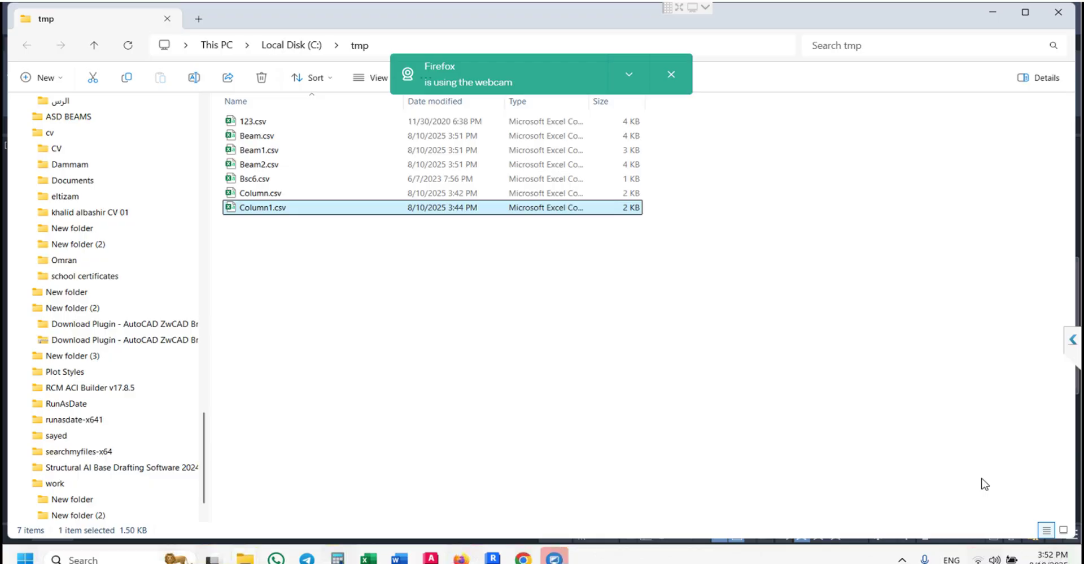
pyautogui.click(257, 136)
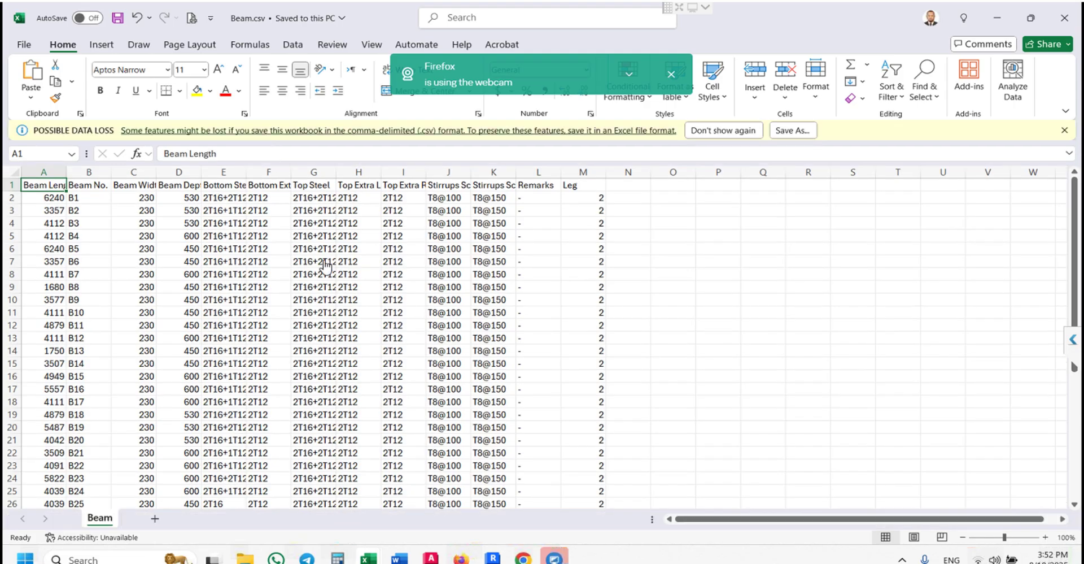
pyautogui.click(15, 173)
pyautogui.doubleClick(71, 178)
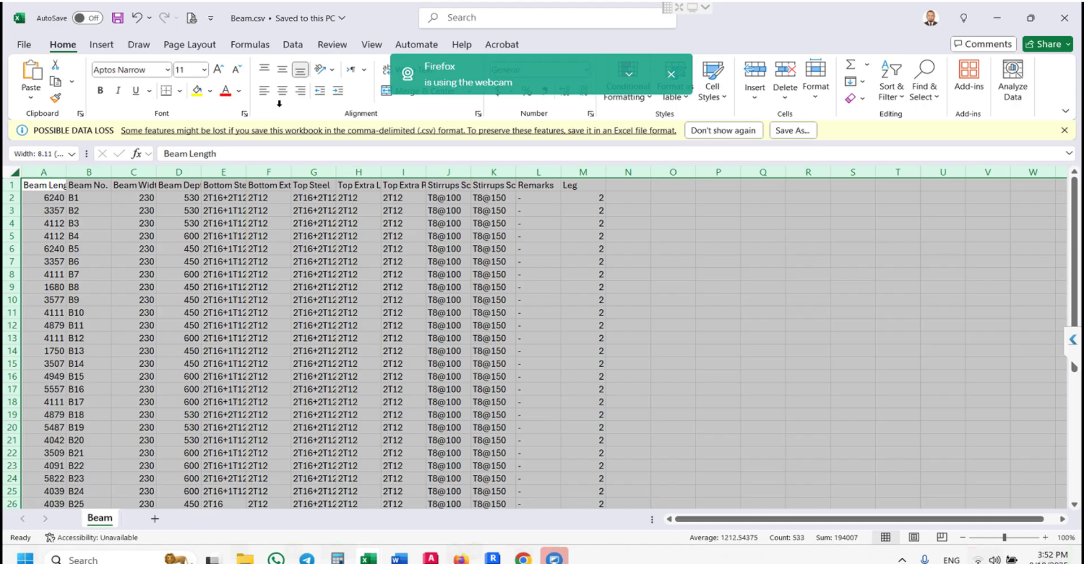
pyautogui.click(282, 90)
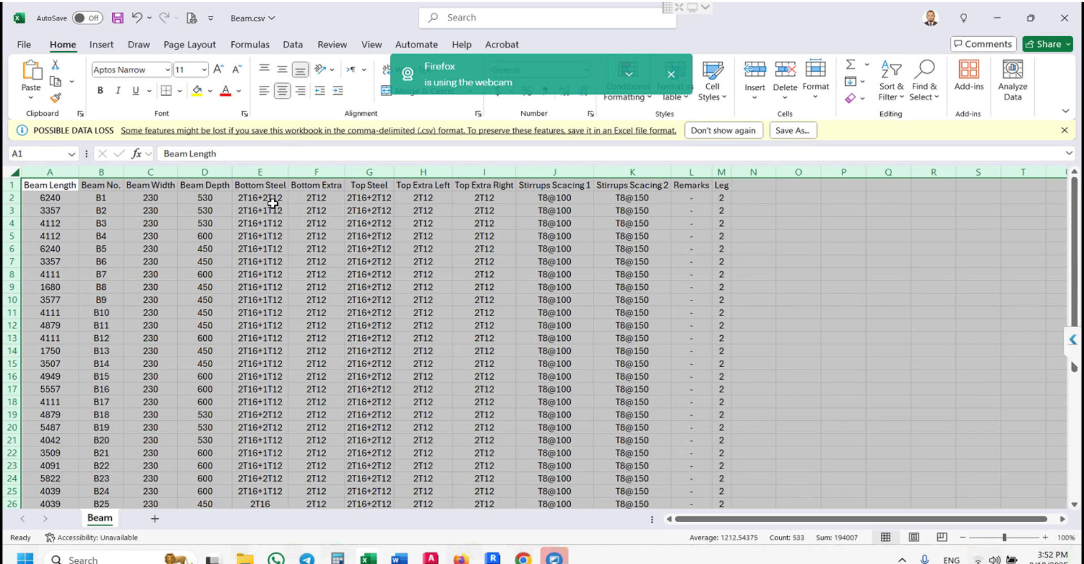
# Review beam B1's reinforcement entries in row 2, from Bottom Extra across to the second stirrup spacing.
pyautogui.click(327, 199)
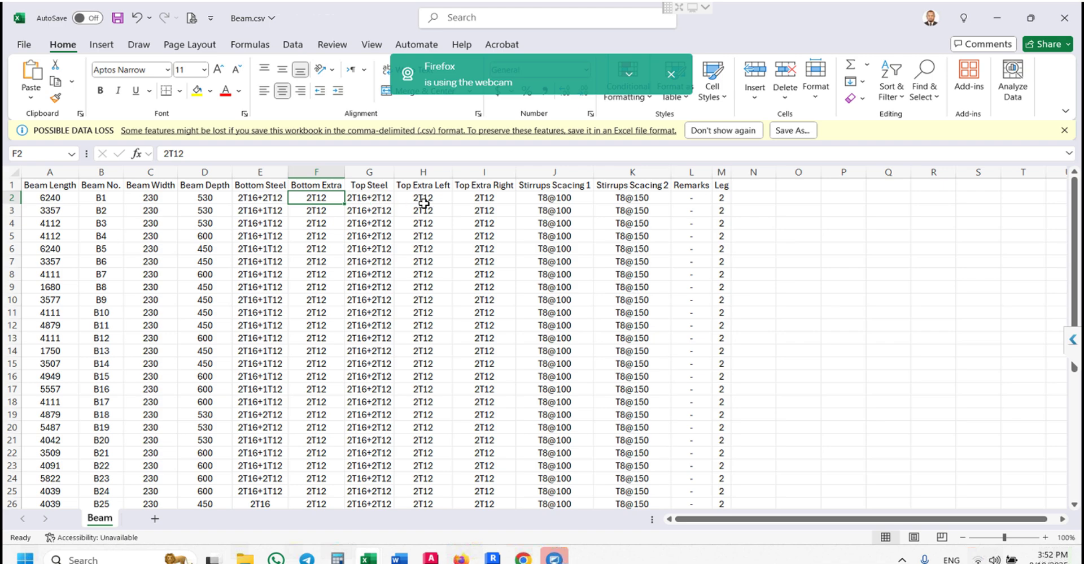
pyautogui.press('Right')
pyautogui.press('Right')
pyautogui.press('Right')
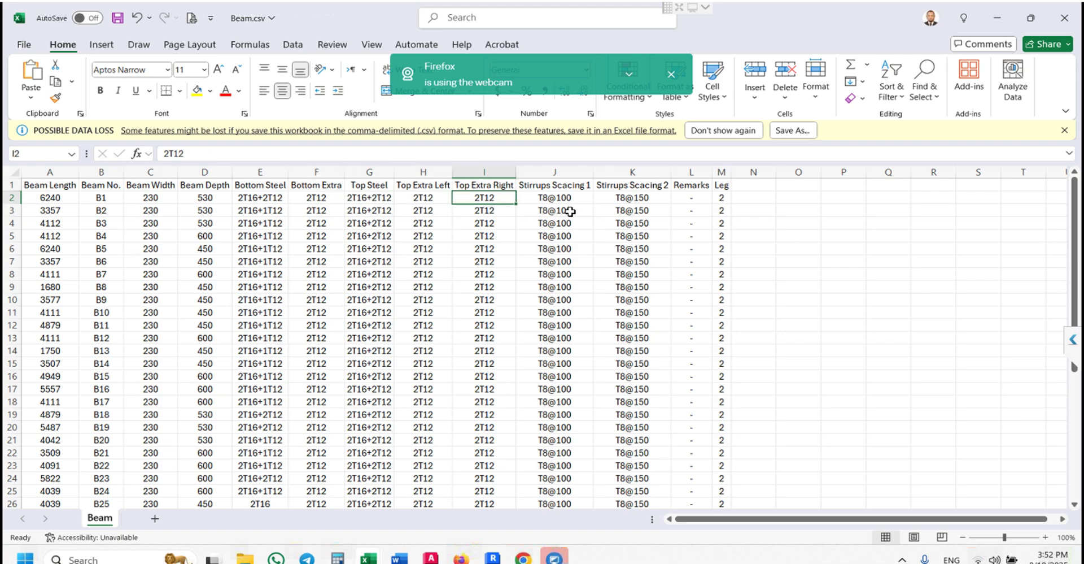
pyautogui.press('Right')
pyautogui.press('Right')
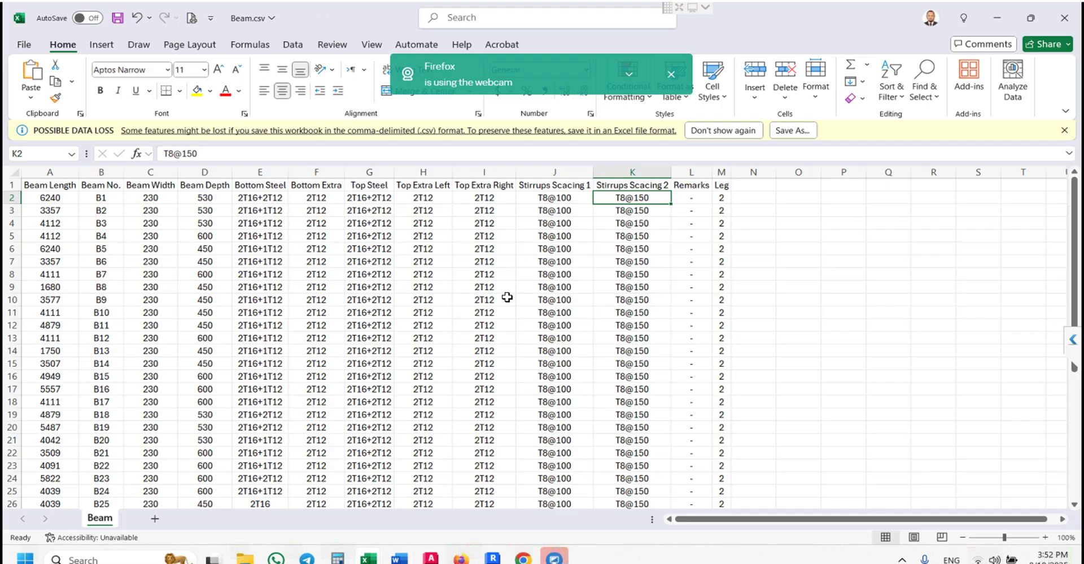
# Switch back to AutoCAD and look over the Beam Schedule commands, including Update Beam Layout Plan From Excel, without running any.
pyautogui.click(432, 558)
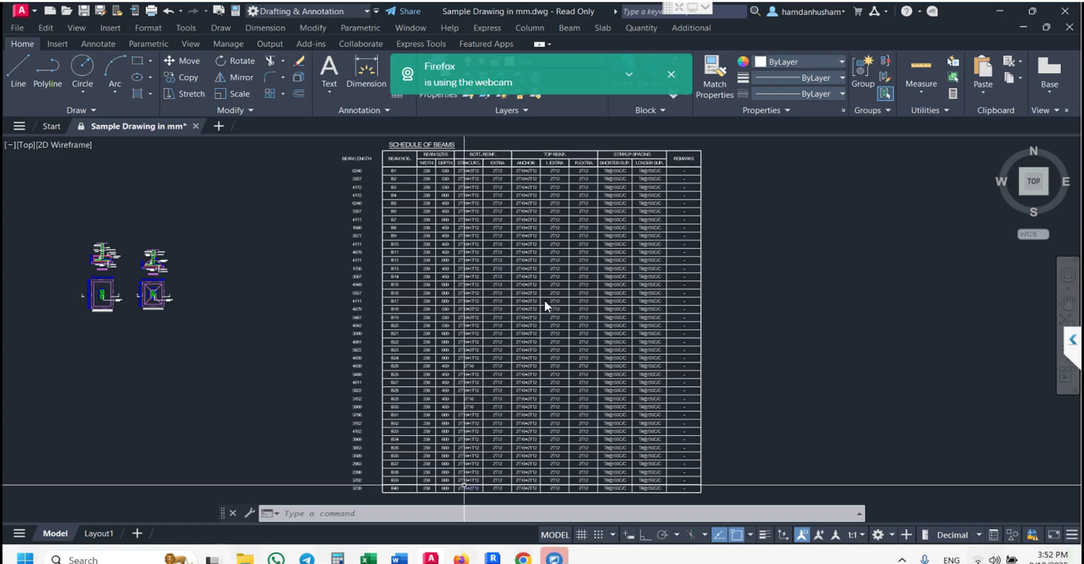
pyautogui.click(569, 27)
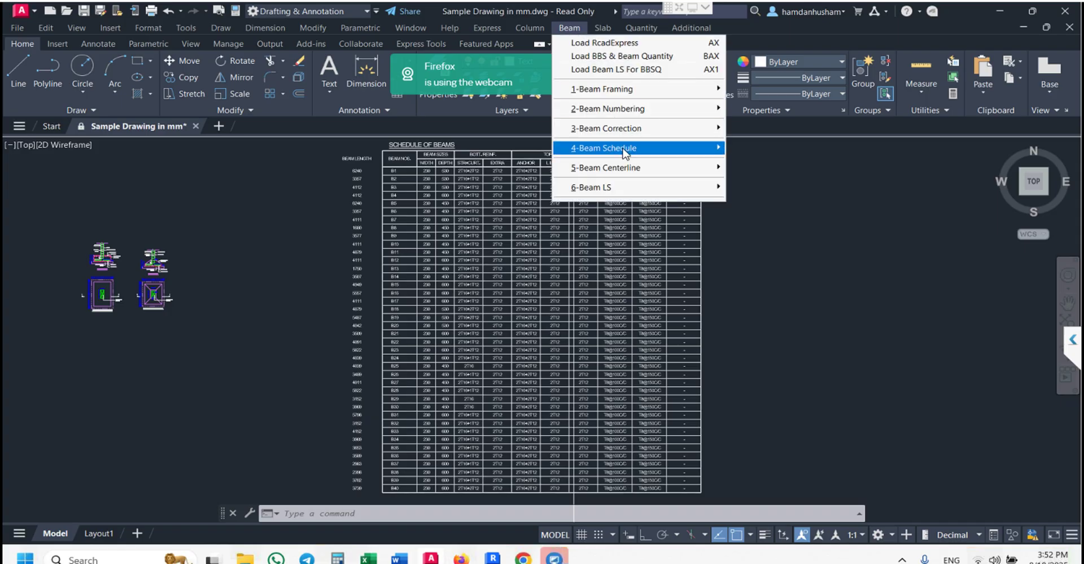
pyautogui.moveTo(625, 152)
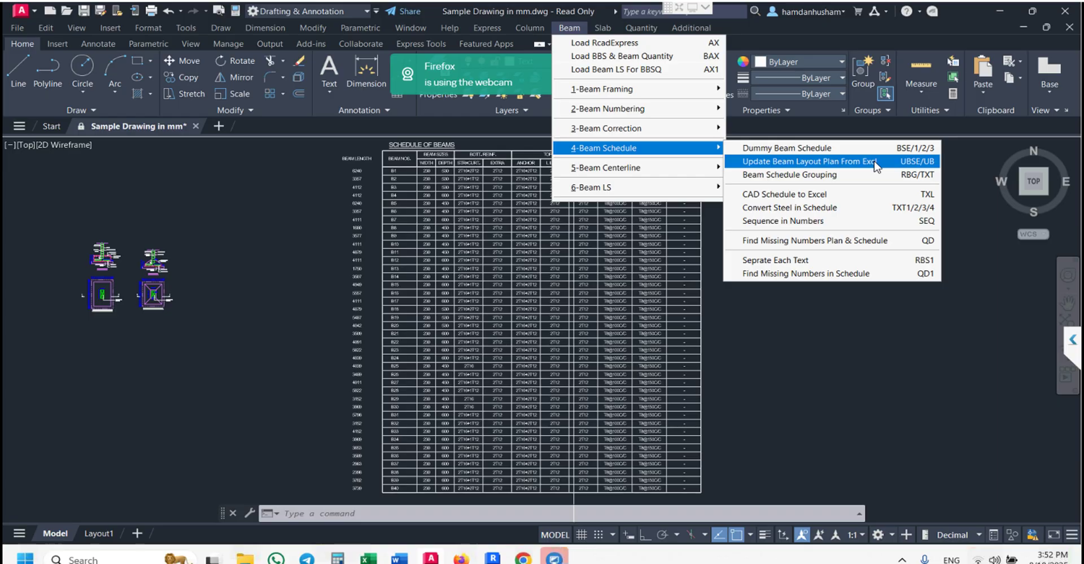
pyautogui.press('Escape')
pyautogui.press('Escape')
pyautogui.click(779, 386)
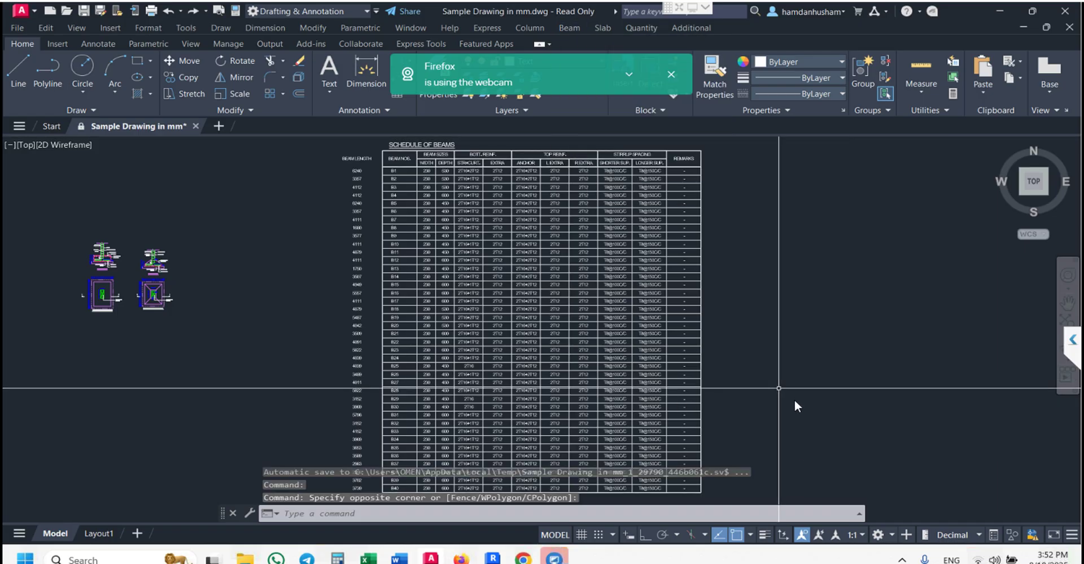
# Draw a horizontal line with Ortho on through beams B1, B2 and B3, extending past the end columns on both sides of the plan.
pyautogui.scroll(-5, 793, 402)
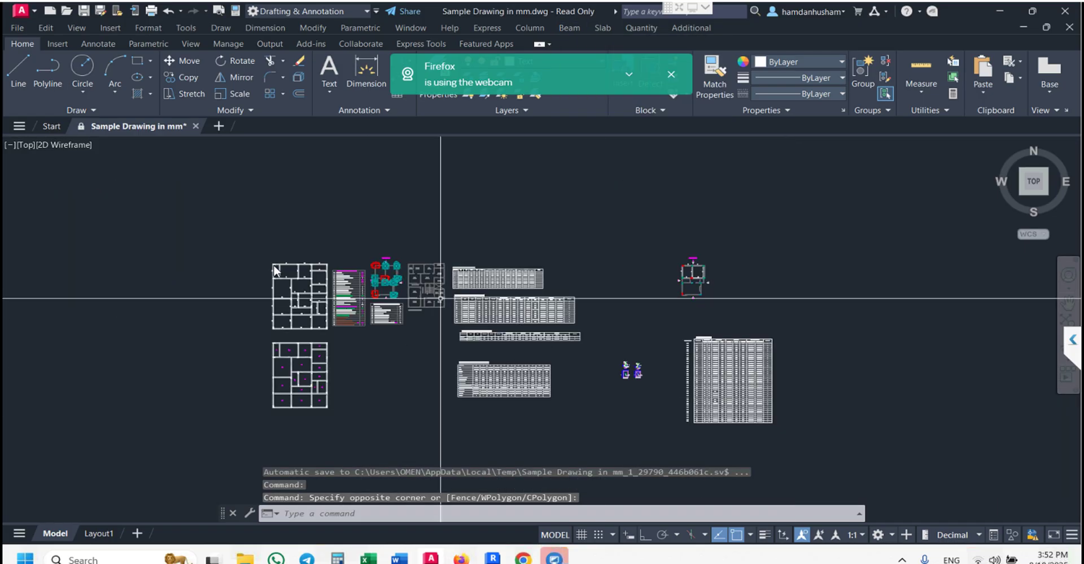
pyautogui.scroll(8, 270, 262)
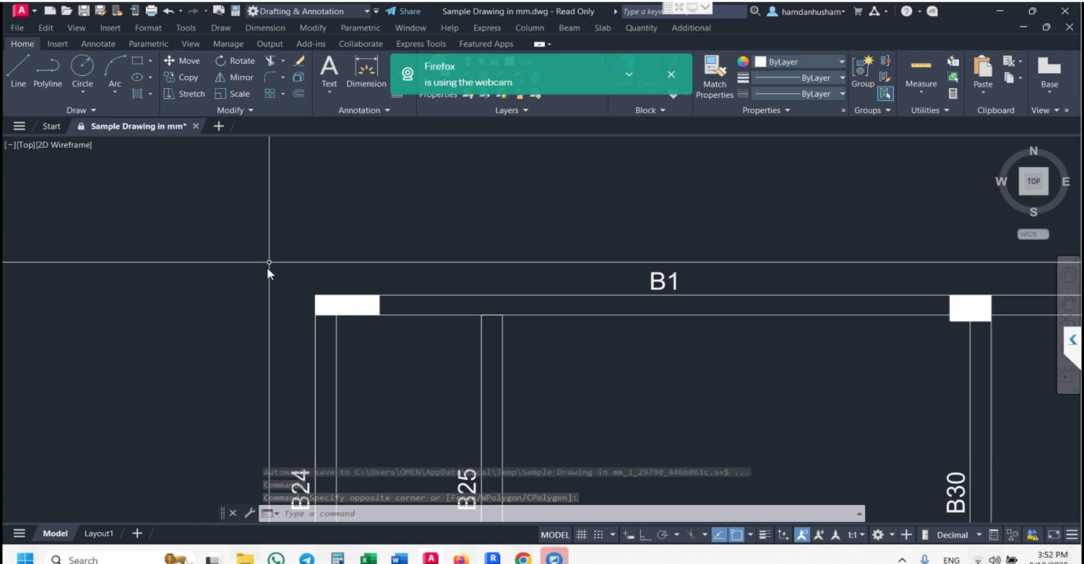
pyautogui.scroll(-2, 256, 278)
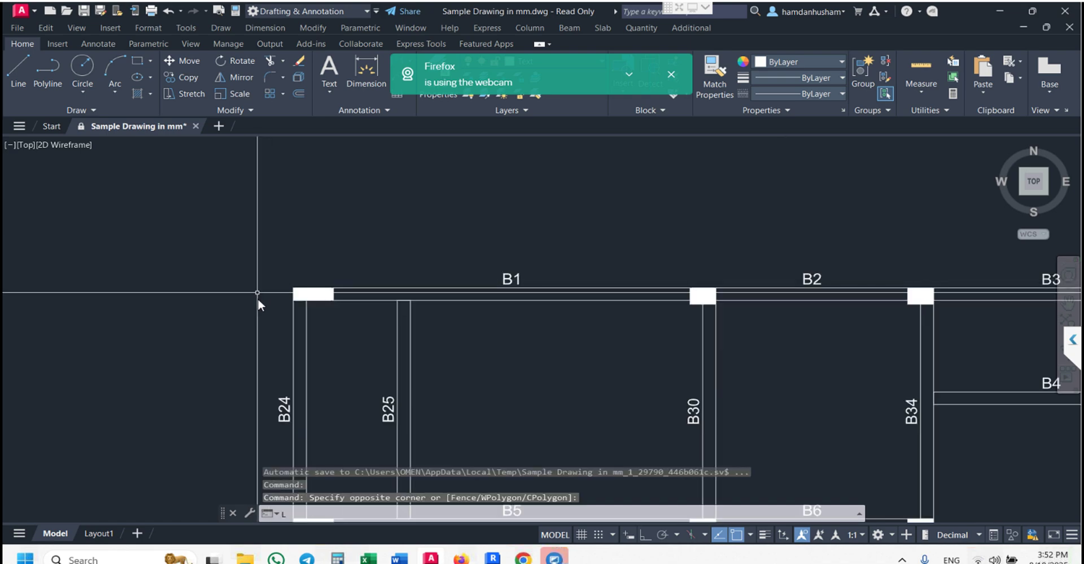
pyautogui.press('Escape')
pyautogui.write('l')
pyautogui.press('Return')
pyautogui.click(257, 298)
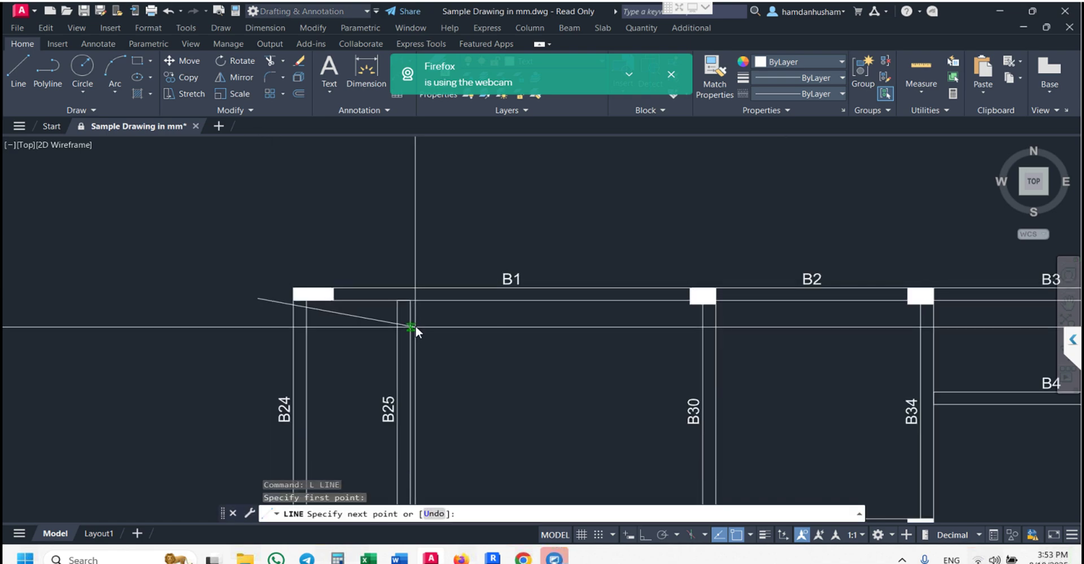
pyautogui.scroll(-4, 415, 324)
pyautogui.press('F8')
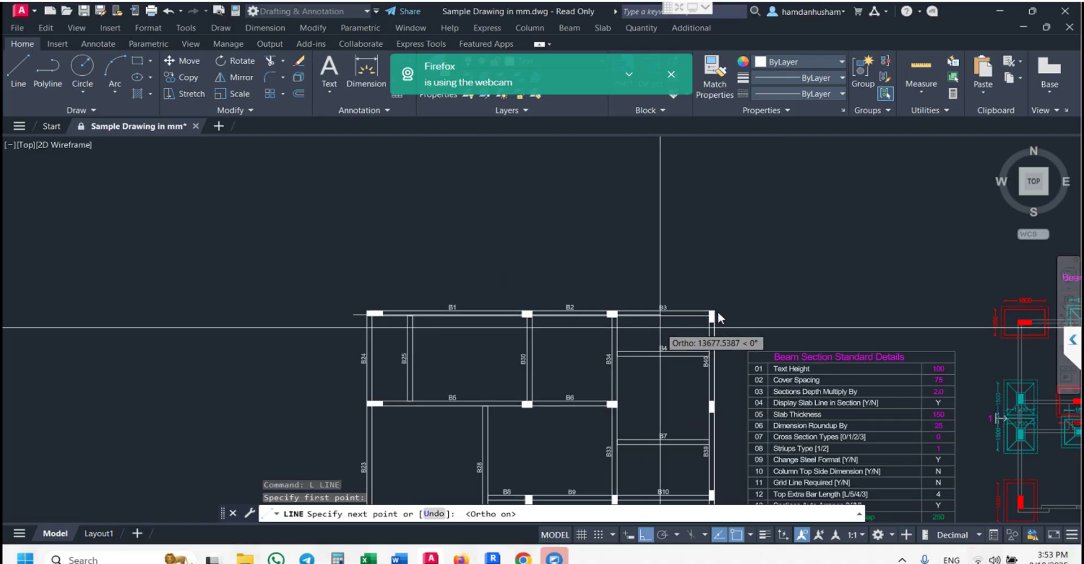
pyautogui.press('Escape')
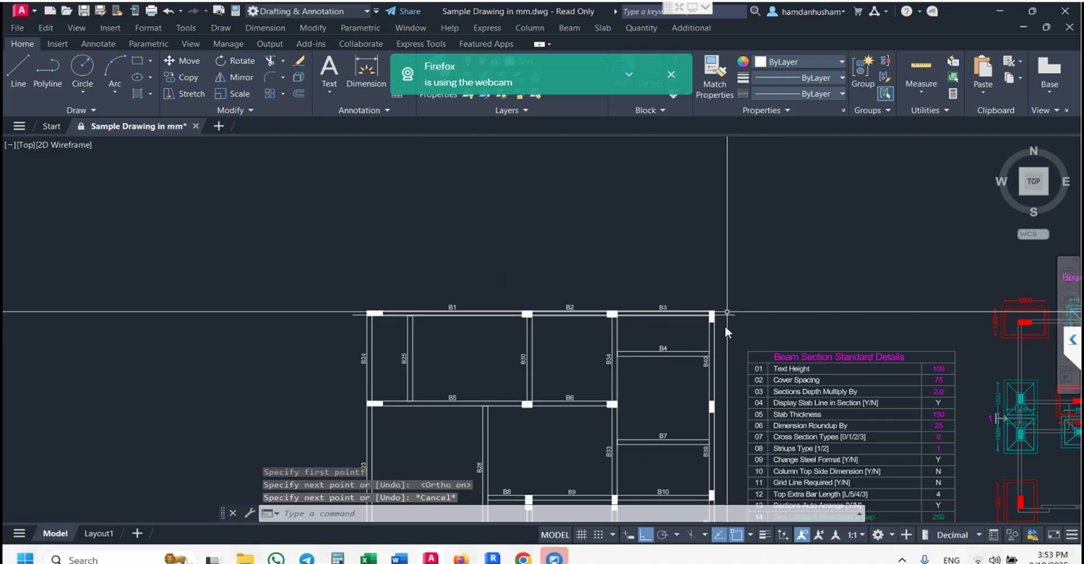
# Generate the beam longitudinal section with Beam Sections from the section line through B1, B2 and B3 and the Beam Section Standard Details table.
pyautogui.hotkey('alt', 'b')
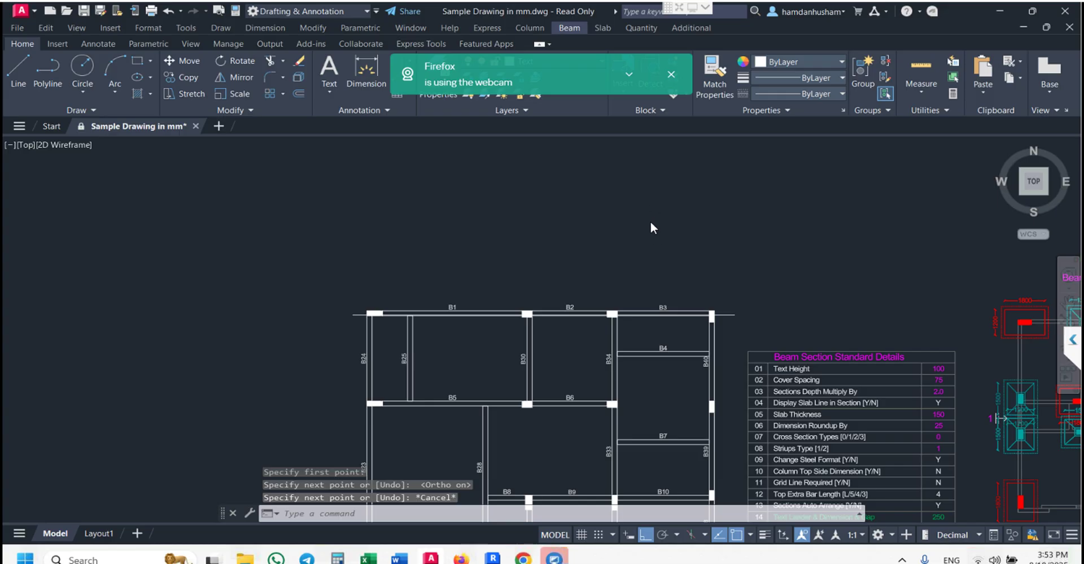
pyautogui.click(568, 28)
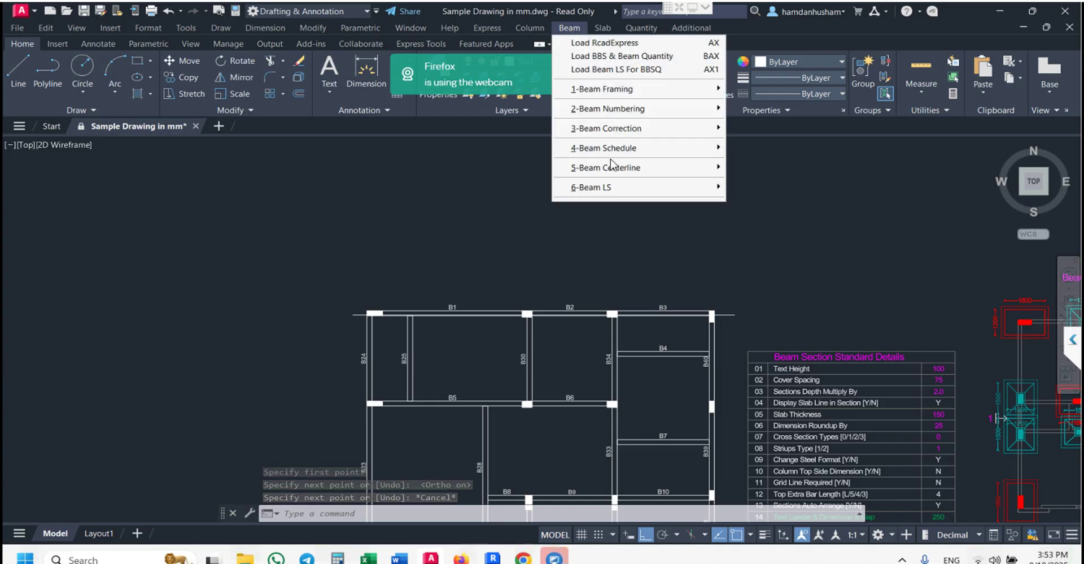
pyautogui.moveTo(623, 189)
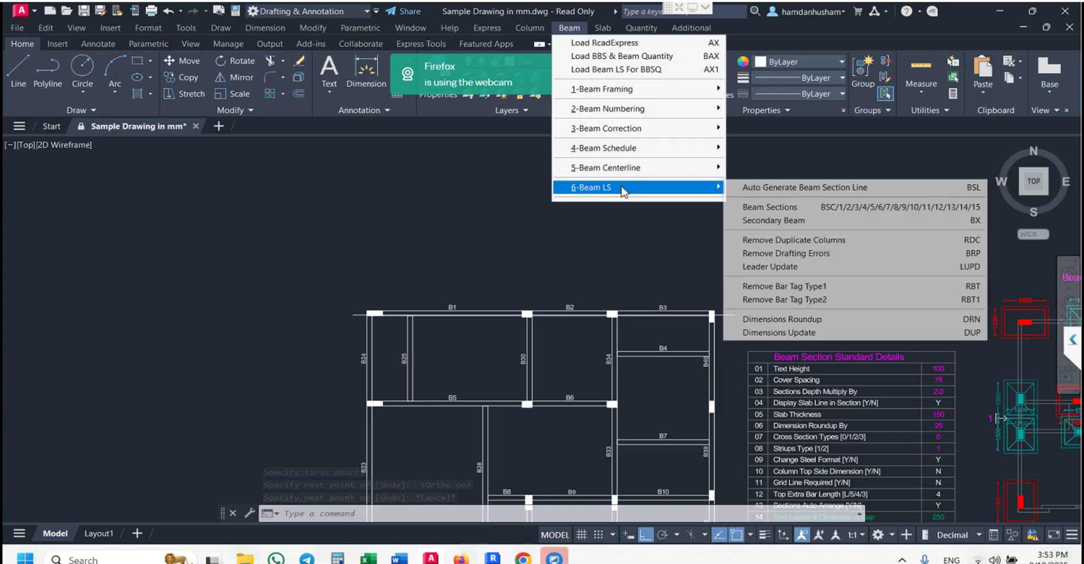
pyautogui.click(838, 209)
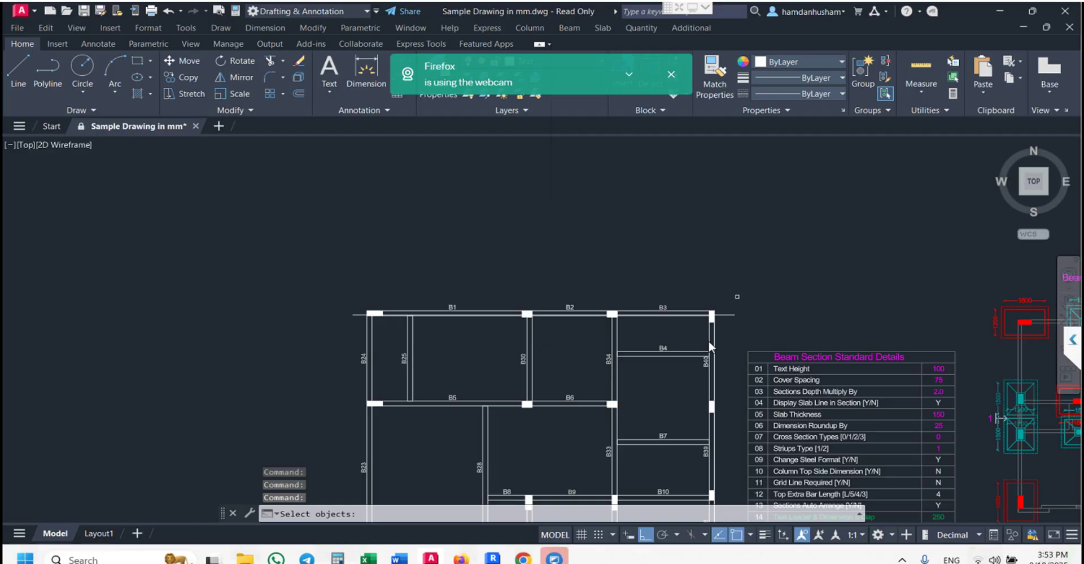
pyautogui.click(737, 296)
pyautogui.click(717, 337)
pyautogui.press('Return')
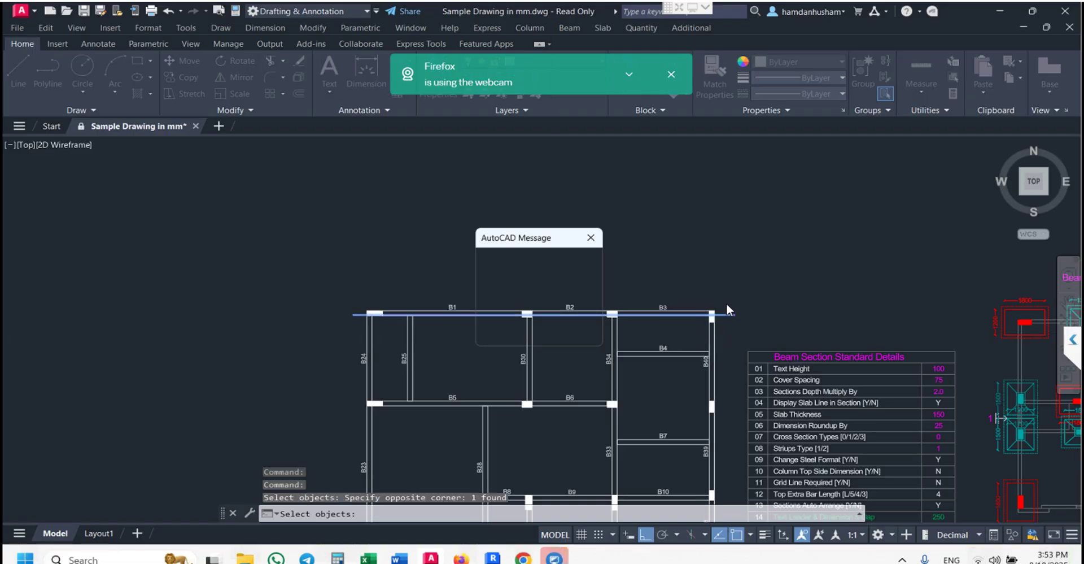
pyautogui.click(562, 330)
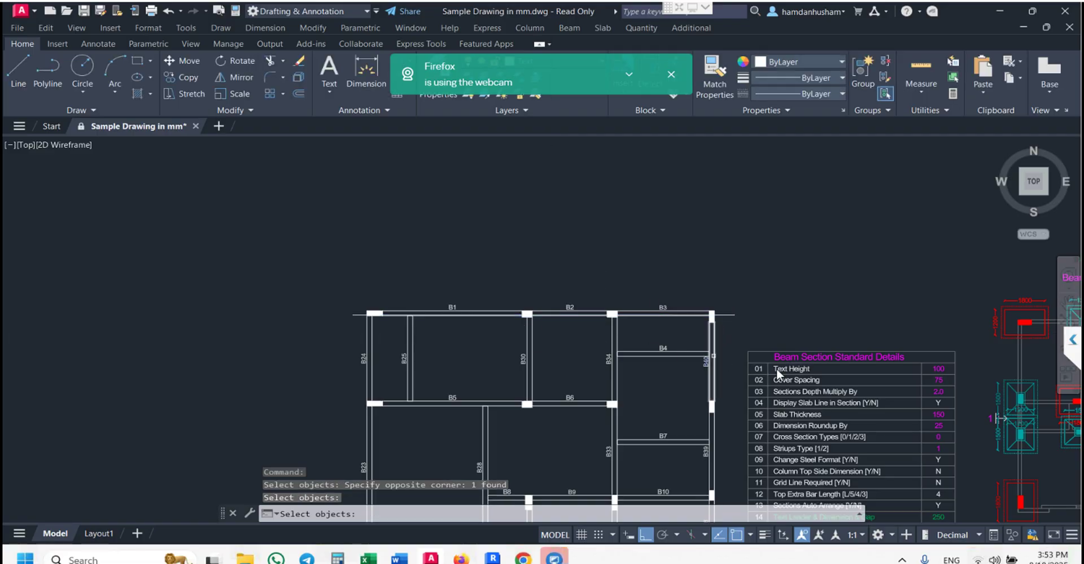
pyautogui.click(794, 368)
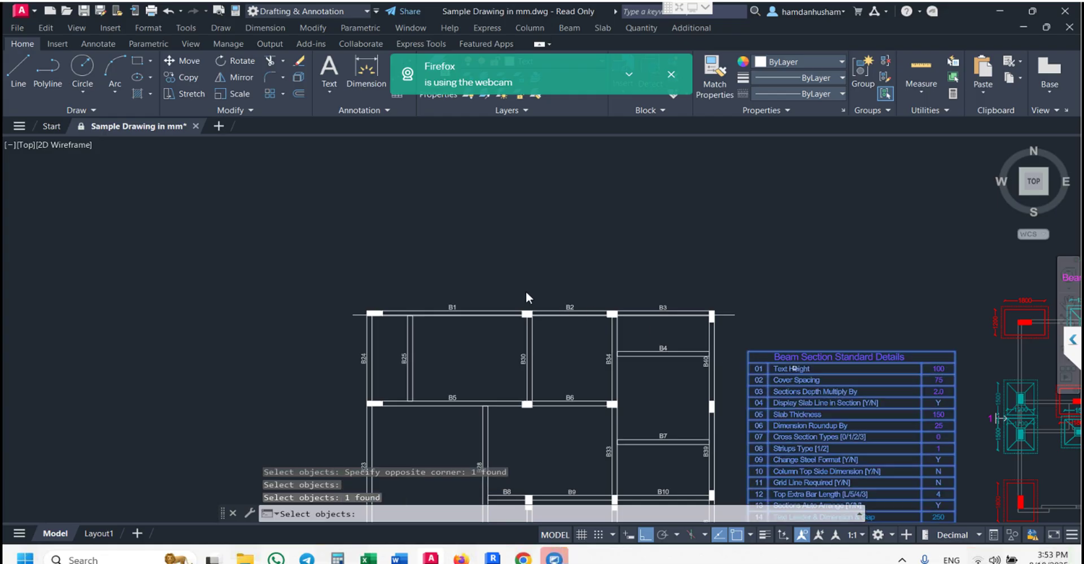
pyautogui.press('Return')
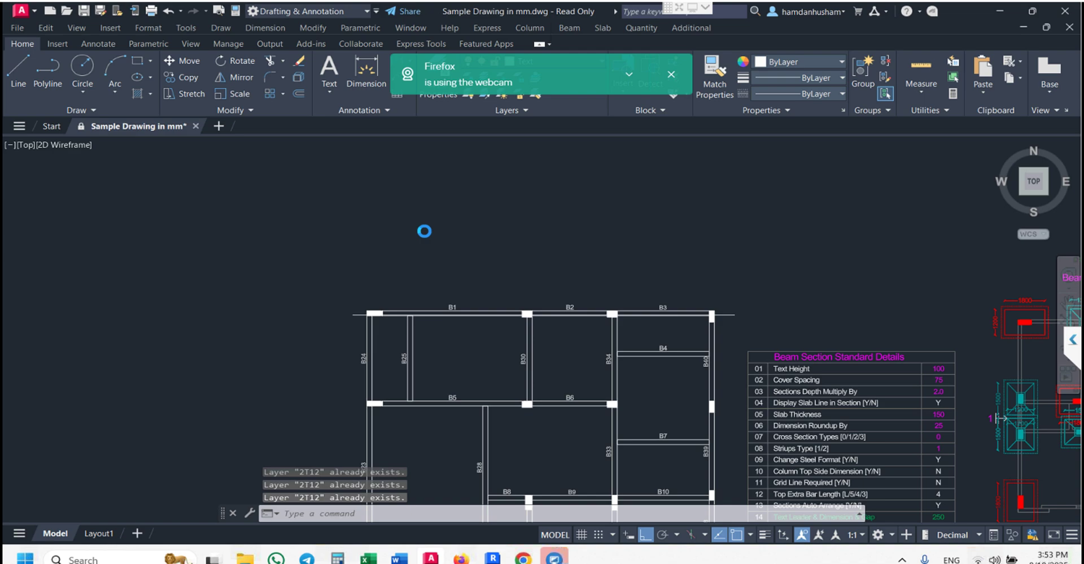
pyautogui.scroll(-5, 424, 232)
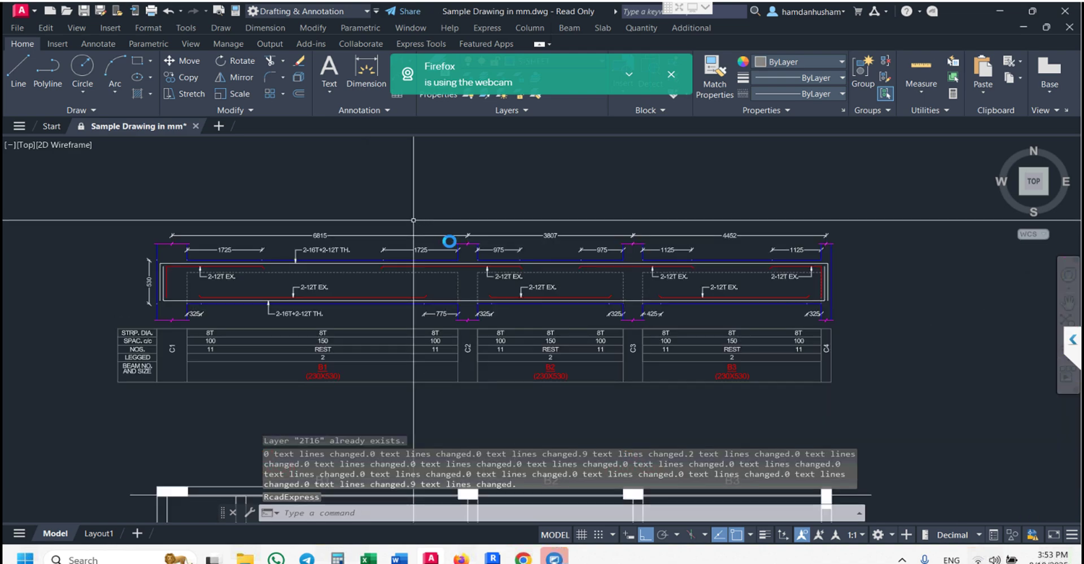
pyautogui.scroll(2, 403, 222)
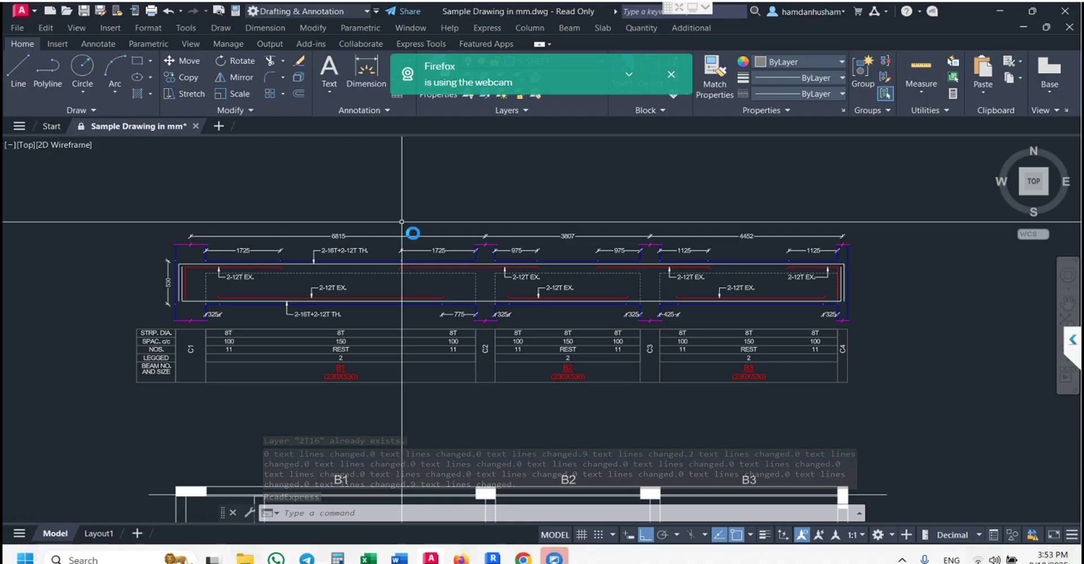
# Open Types of Beam LS.dwg and examine reference 2's beam section with its marked settings in the BSC table.
pyautogui.click(66, 13)
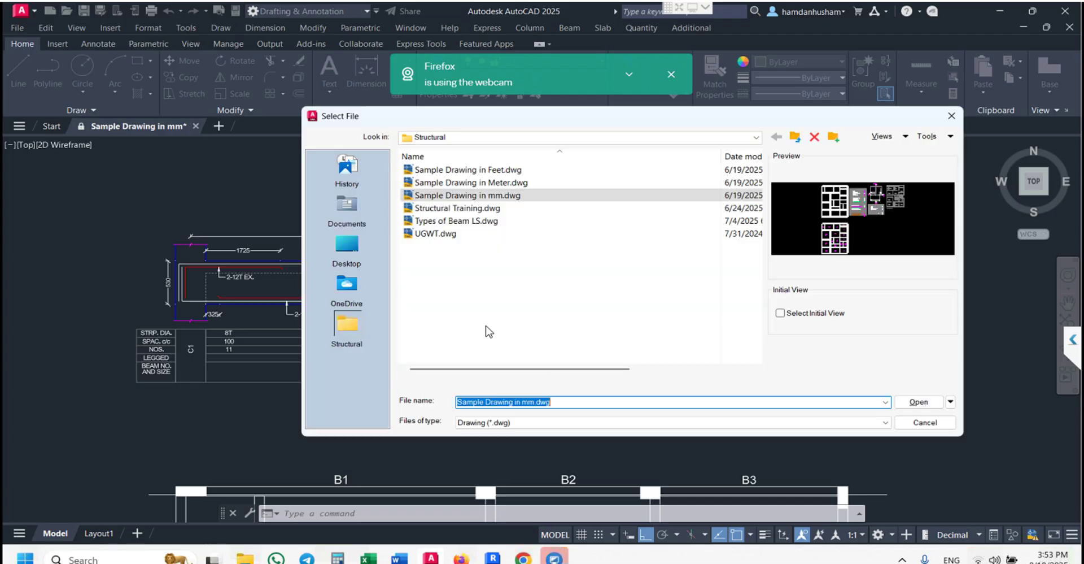
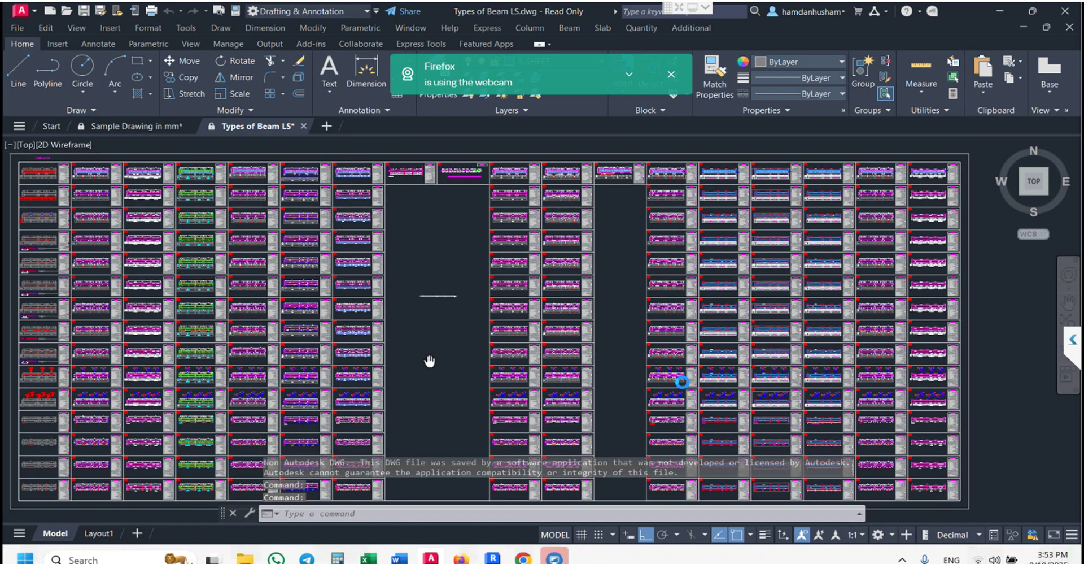
pyautogui.moveTo(428, 360); pyautogui.dragTo(674, 371, button='middle')
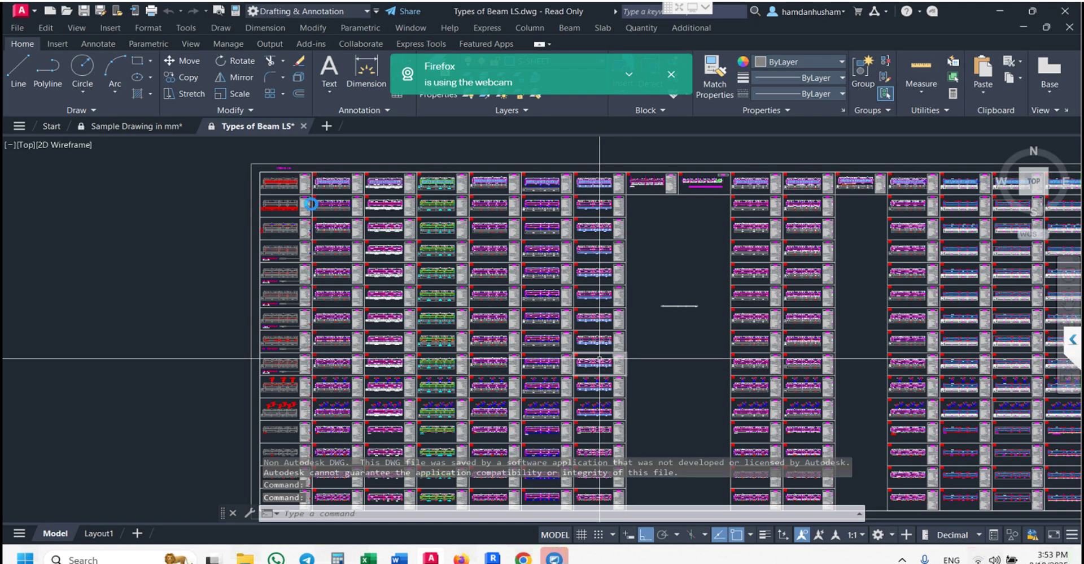
pyautogui.scroll(5, 279, 195)
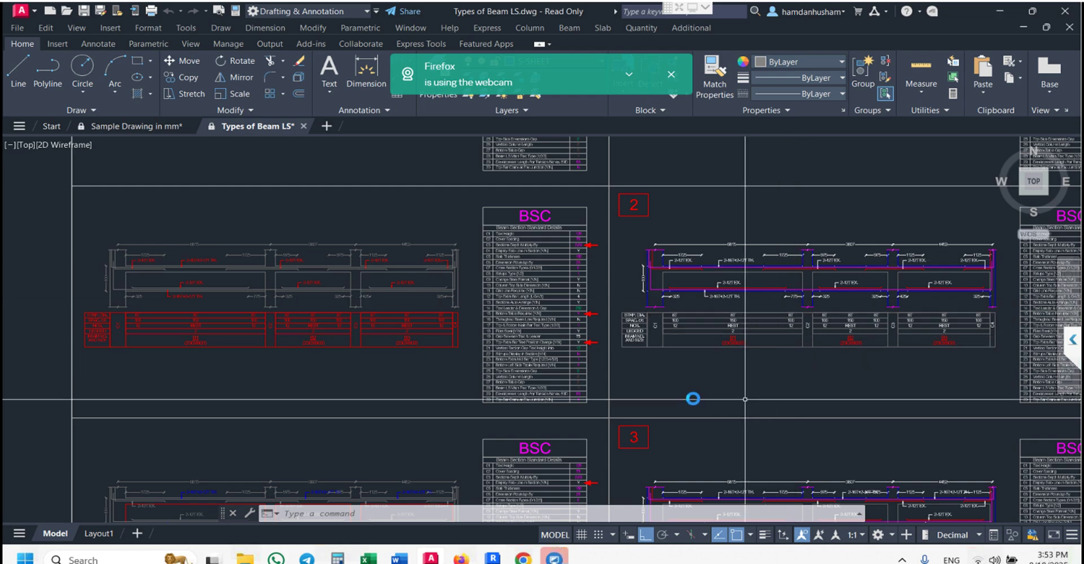
pyautogui.moveTo(745, 362); pyautogui.dragTo(620, 338, button='middle')
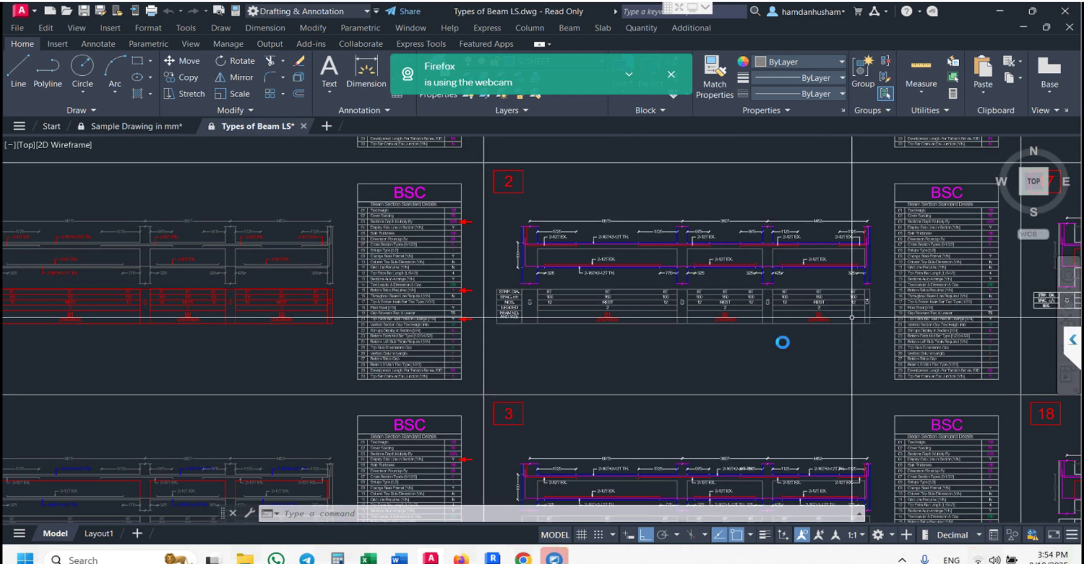
pyautogui.moveTo(506, 337); pyautogui.dragTo(859, 374, button='middle')
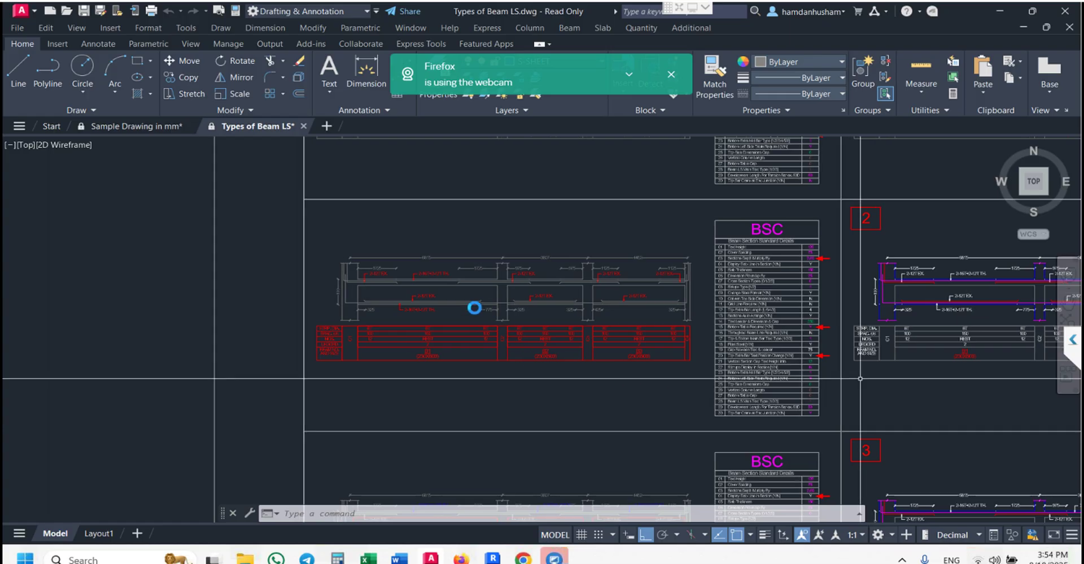
pyautogui.scroll(3, 438, 306)
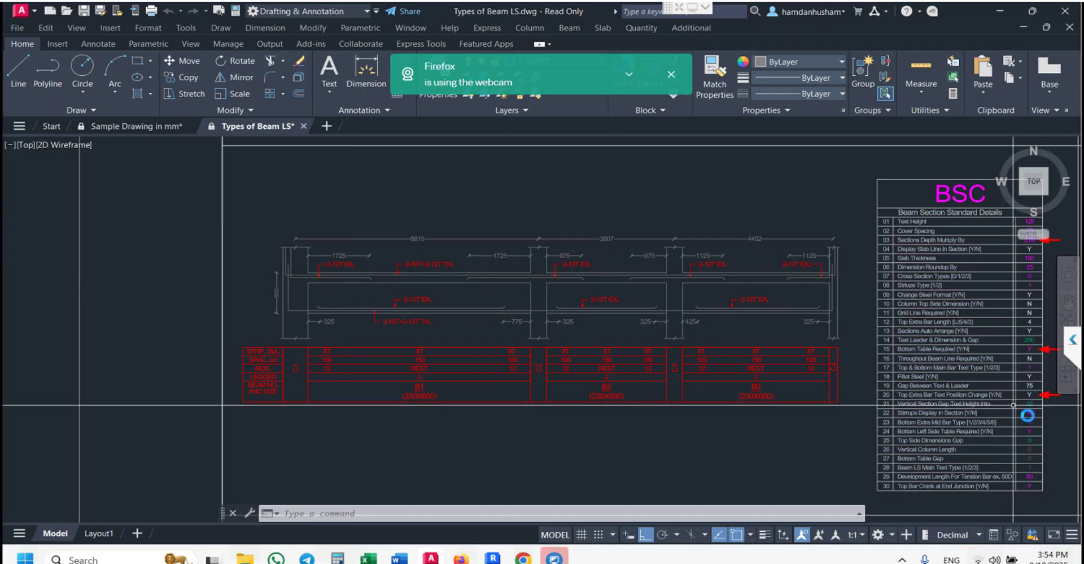
pyautogui.scroll(4, 1025, 404)
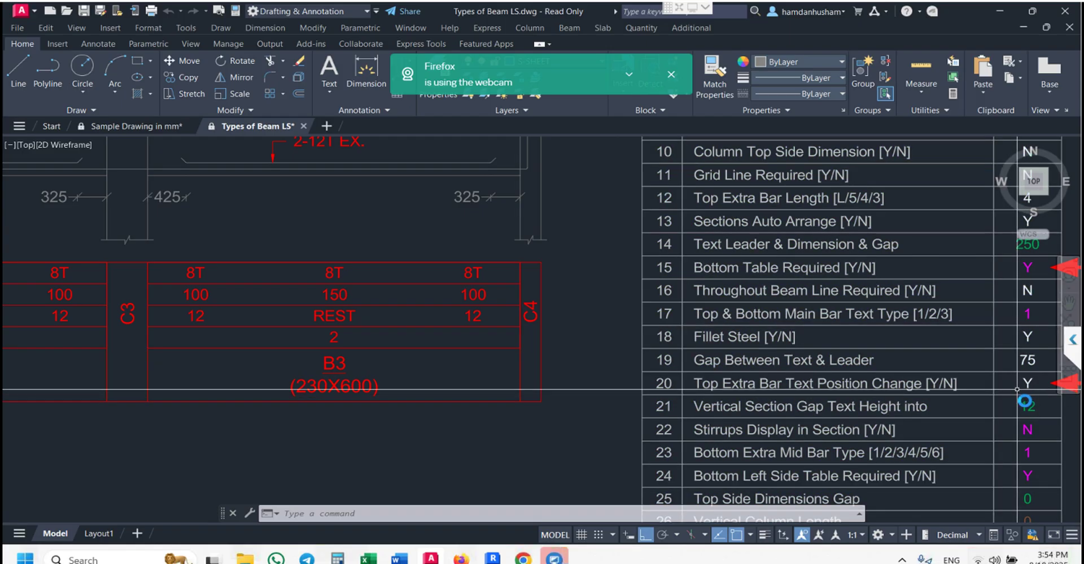
# Examine reference 1's beam section with stirrups and the marked Stirrups Display in Section setting in its BSC table.
pyautogui.scroll(-6, 709, 347)
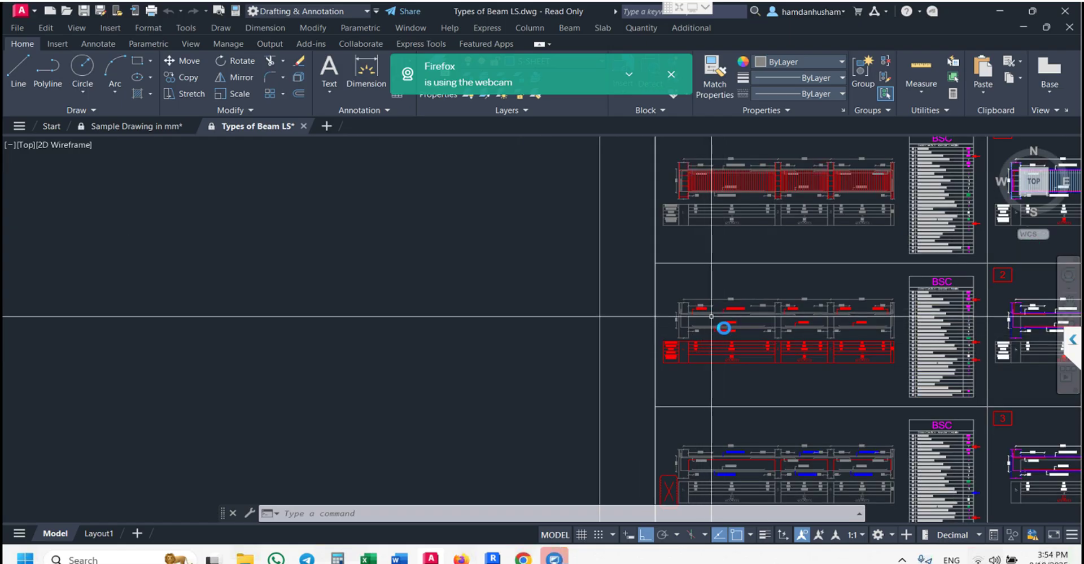
pyautogui.scroll(-2, 618, 388)
pyautogui.scroll(1, 653, 266)
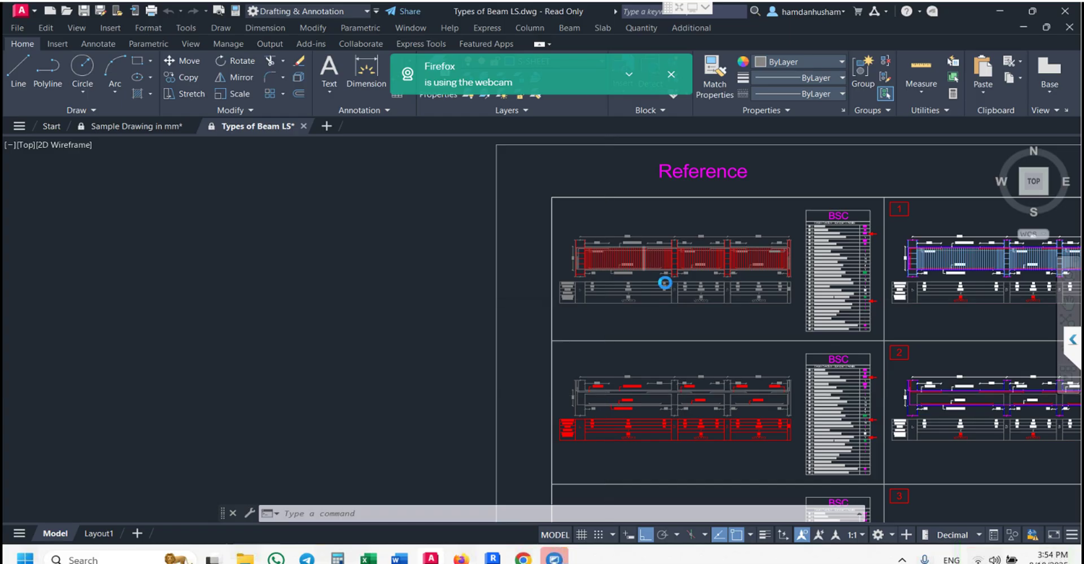
pyautogui.scroll(6, 654, 271)
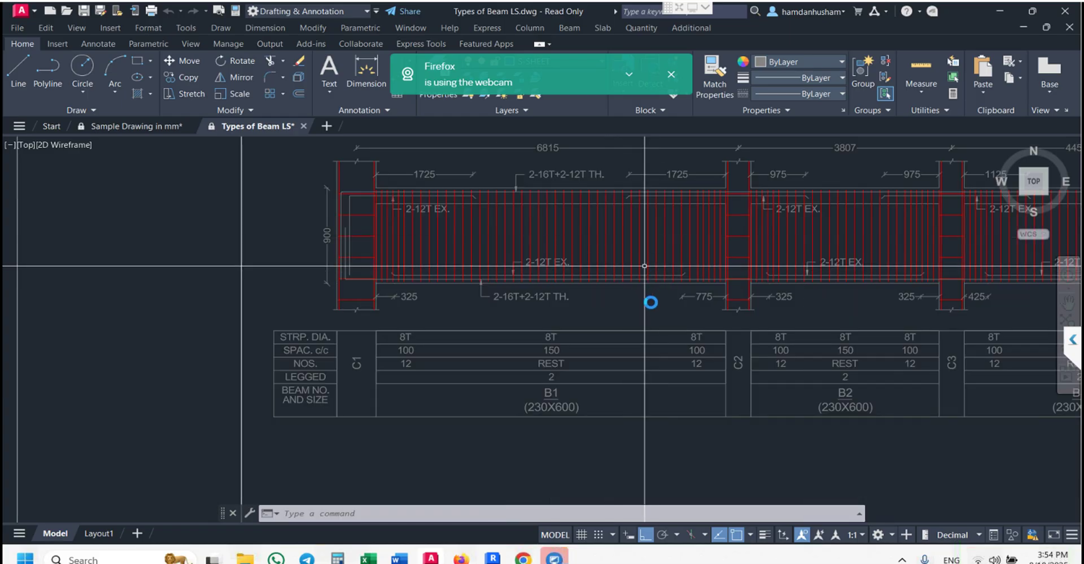
pyautogui.moveTo(629, 305); pyautogui.dragTo(569, 317, button='middle')
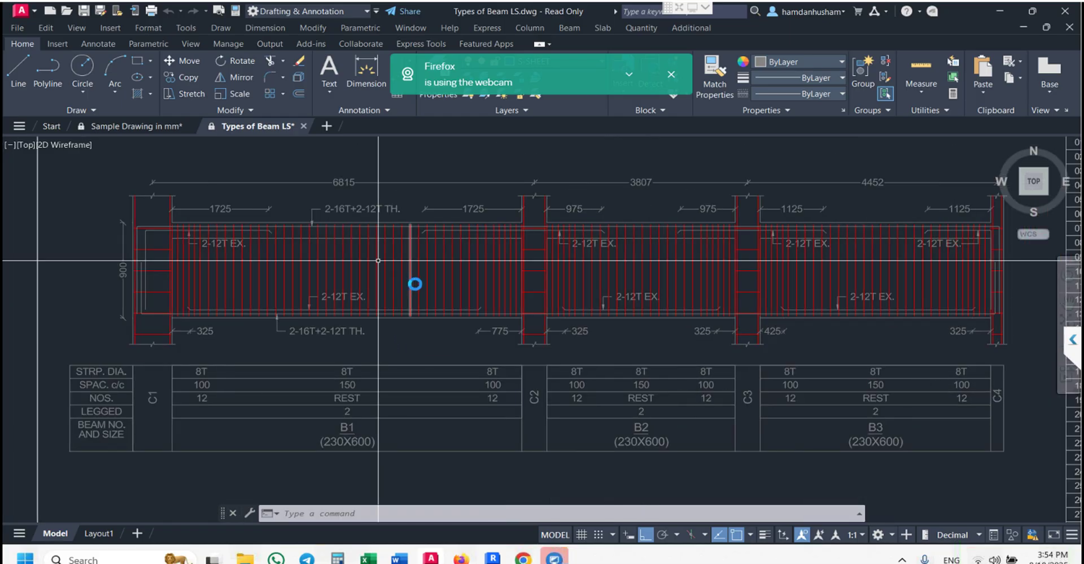
pyautogui.scroll(-6, 625, 336)
pyautogui.scroll(7, 617, 319)
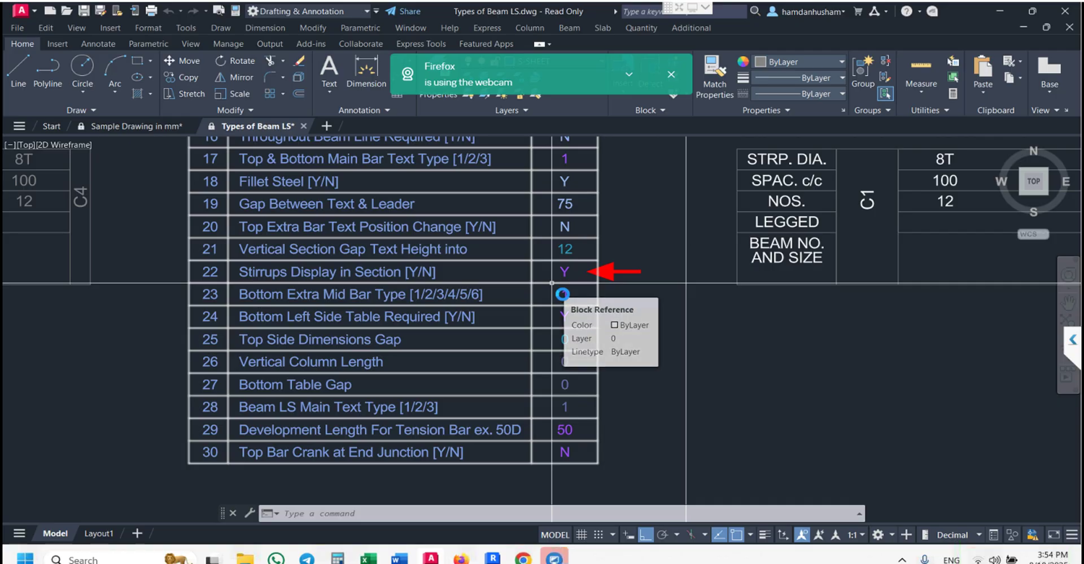
# Examine reference 10's cross sections and the marked Cross Section Types setting in its BSC table.
pyautogui.scroll(-6, 604, 281)
pyautogui.scroll(-2, 597, 269)
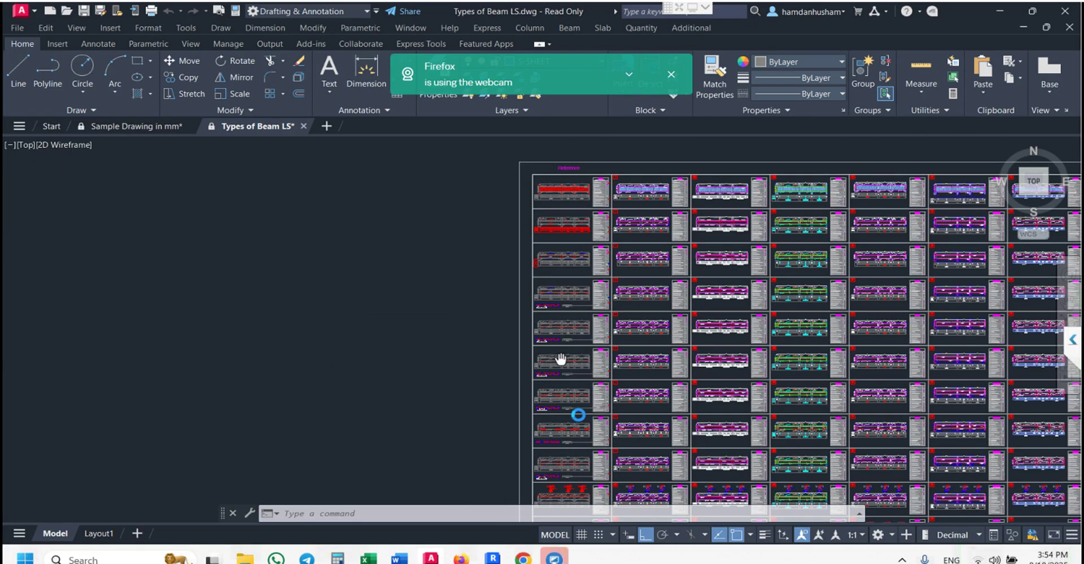
pyautogui.scroll(4, 549, 430)
pyautogui.scroll(4, 564, 458)
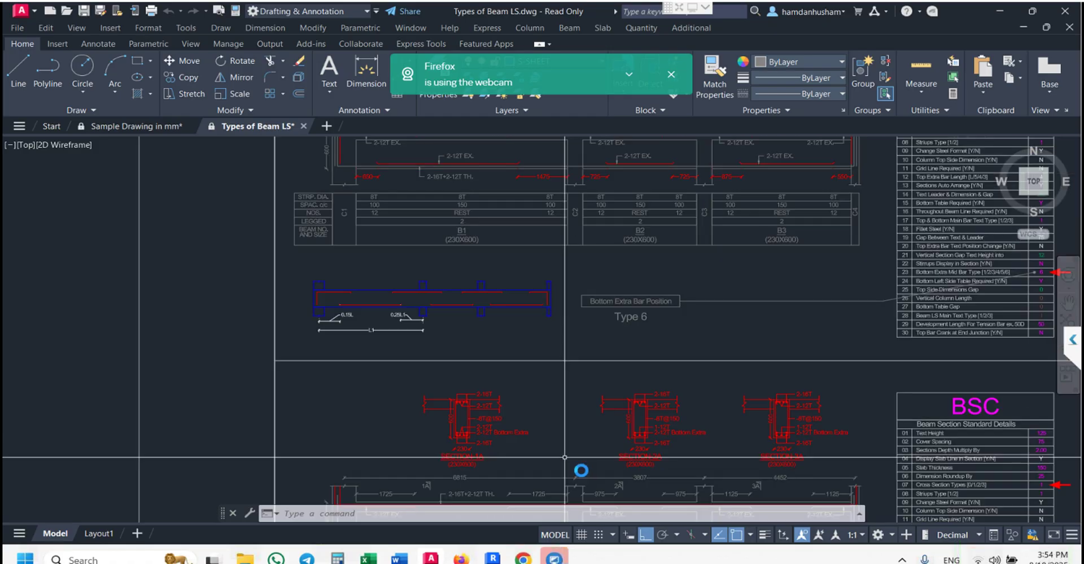
pyautogui.moveTo(801, 446); pyautogui.dragTo(387, 359, button='middle')
pyautogui.scroll(2, 538, 411)
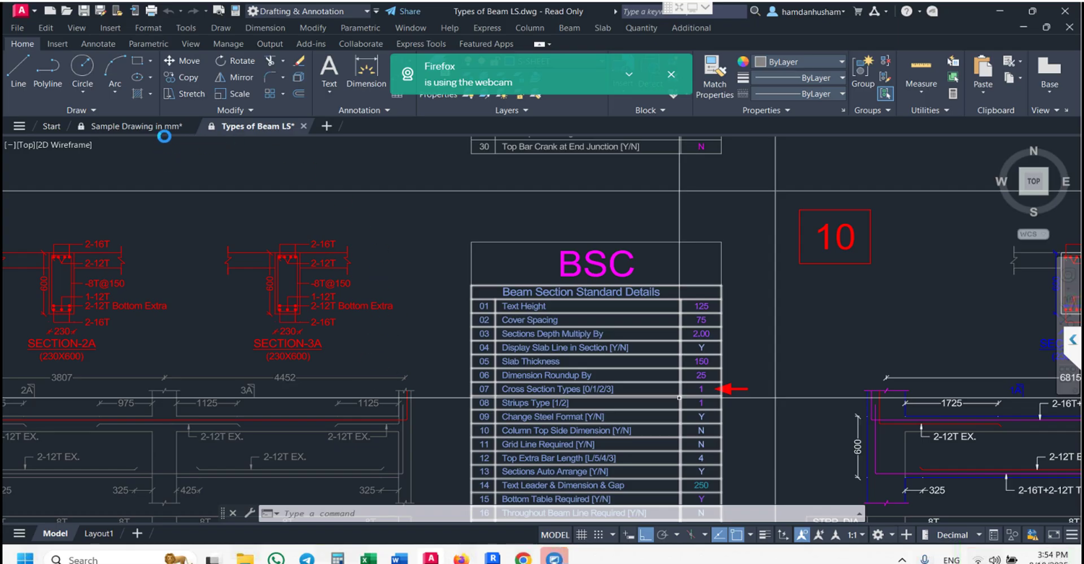
# Switch back to Sample Drawing in mm and set Cross Section Types to 1 in the Beam Section Standard Details table.
pyautogui.click(159, 132)
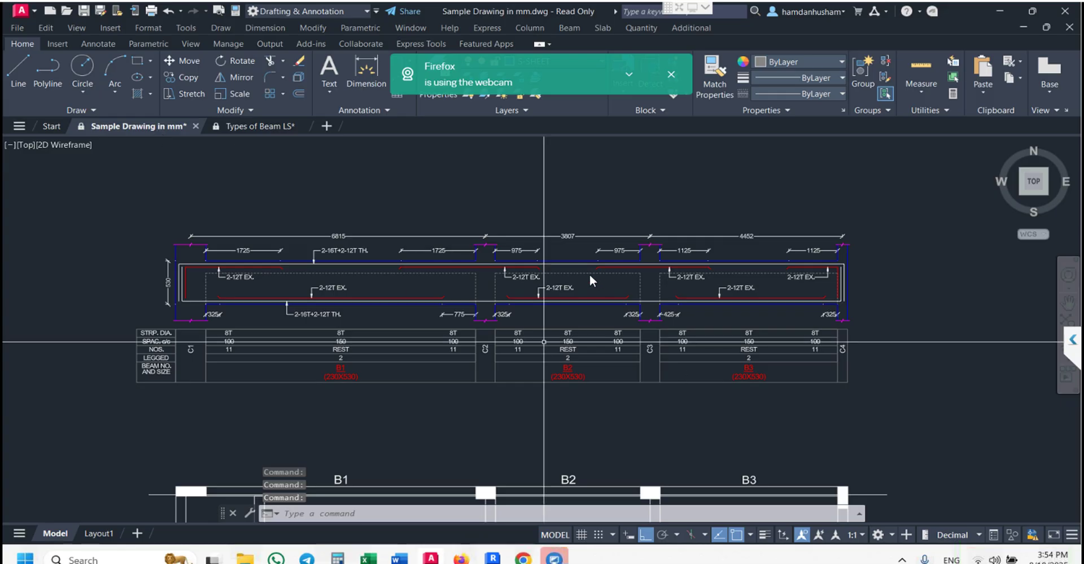
pyautogui.scroll(-3, 618, 305)
pyautogui.scroll(-3, 590, 275)
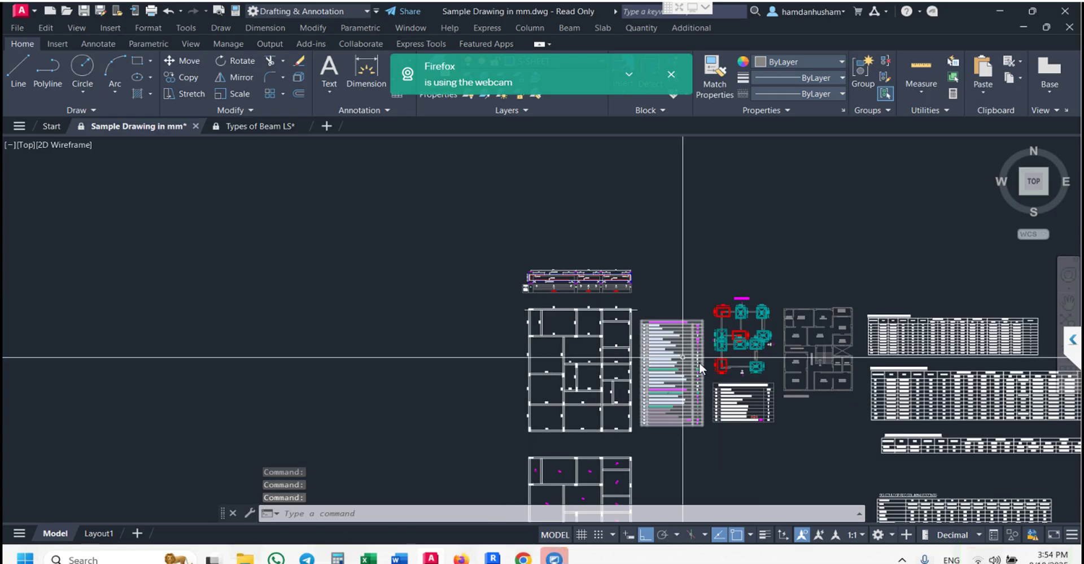
pyautogui.scroll(6, 691, 353)
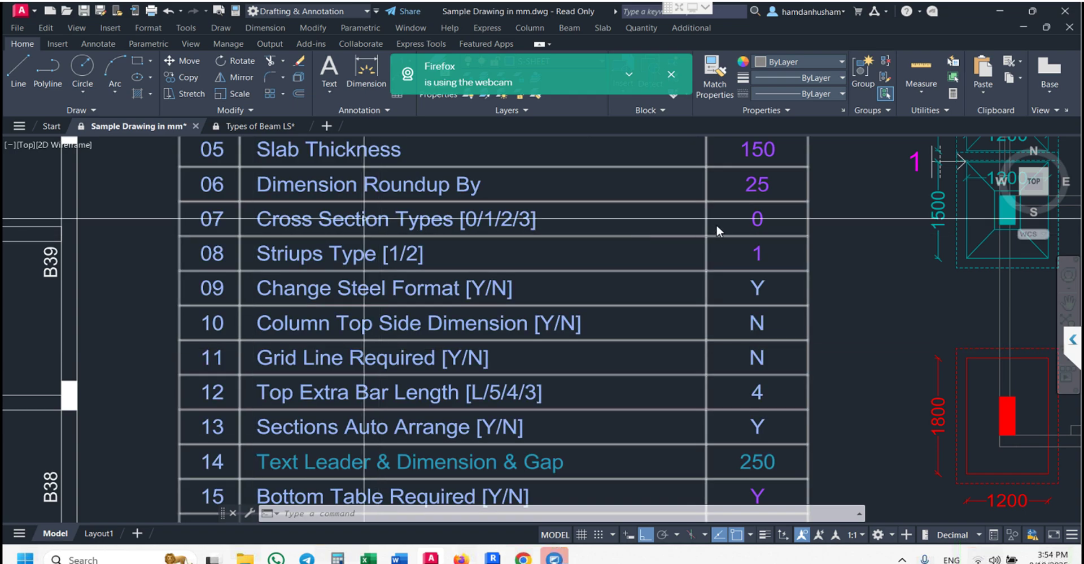
pyautogui.doubleClick(757, 223)
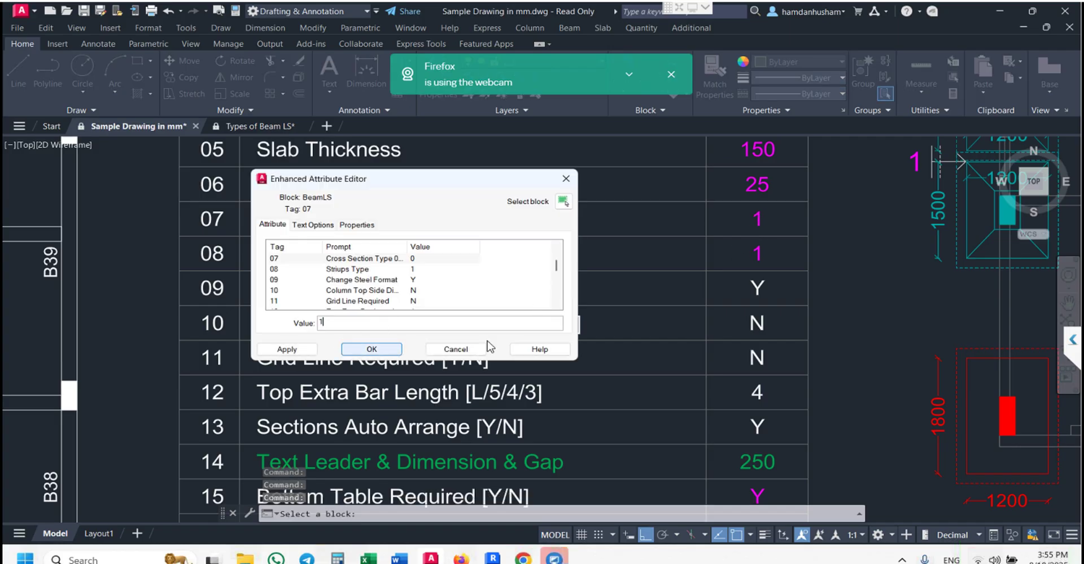
pyautogui.press('Return')
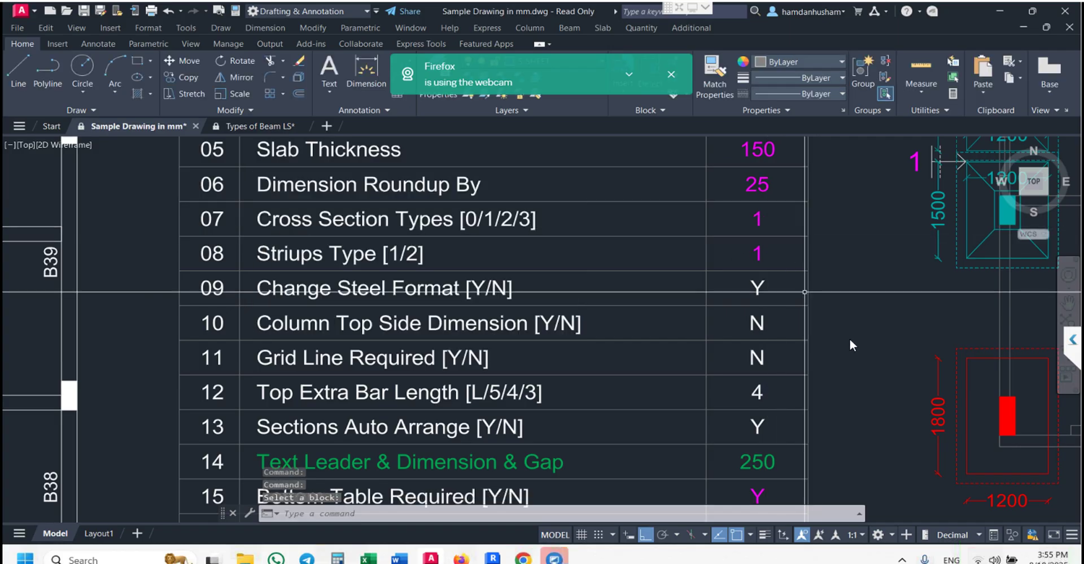
# Generate a beam longitudinal section from the section line through beams B1 to B3, placing it in the empty area above the existing section.
pyautogui.scroll(-5, 849, 336)
pyautogui.click(568, 27)
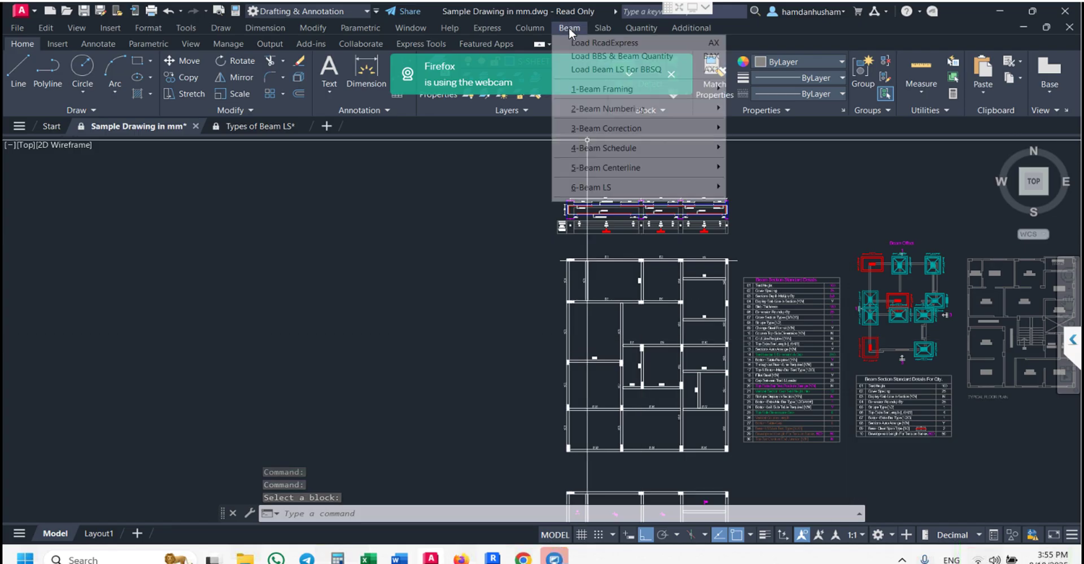
pyautogui.moveTo(650, 187)
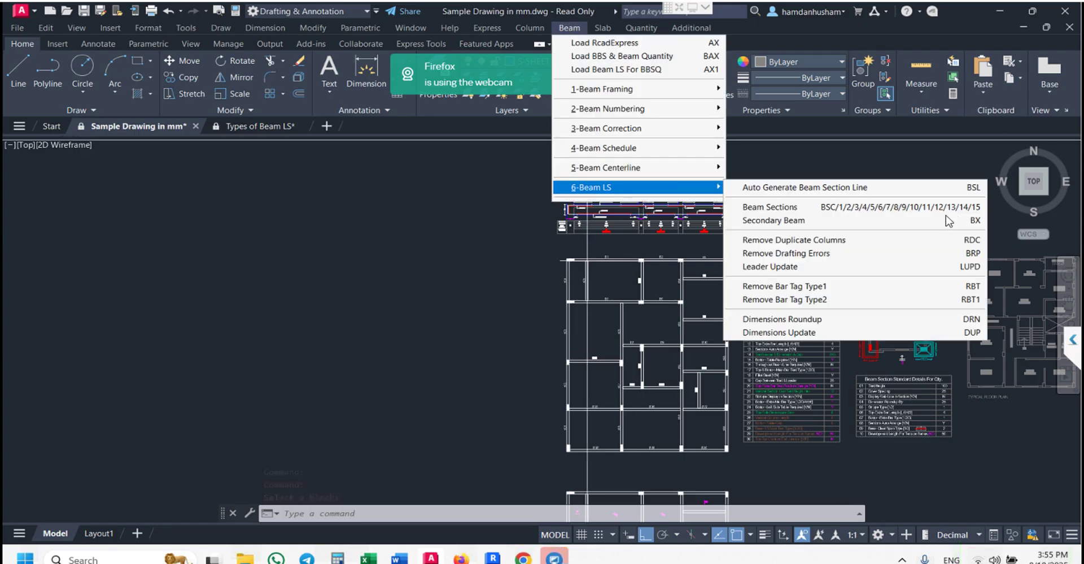
pyautogui.click(926, 207)
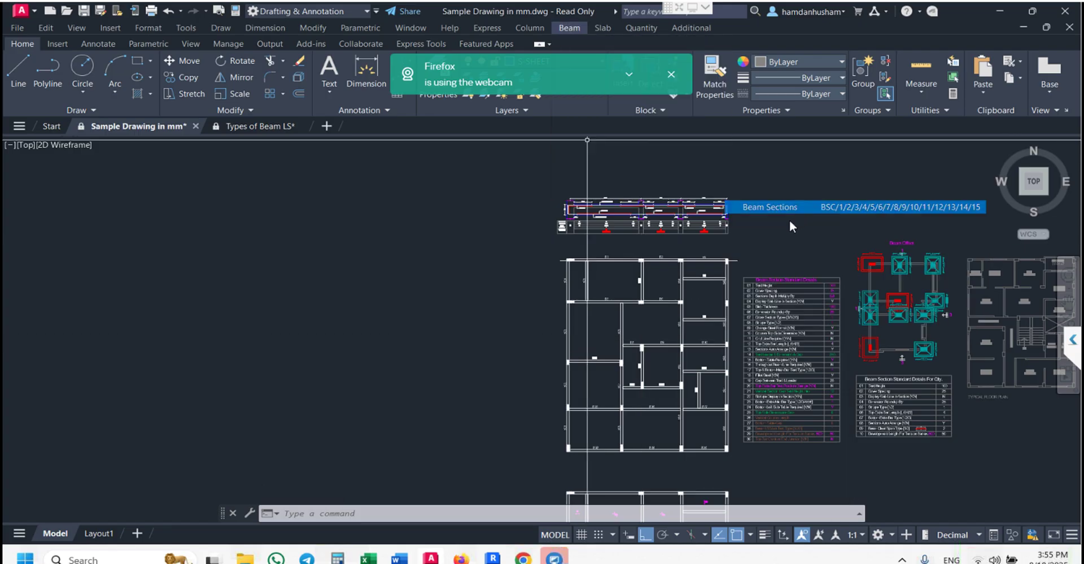
pyautogui.click(737, 255)
pyautogui.click(730, 267)
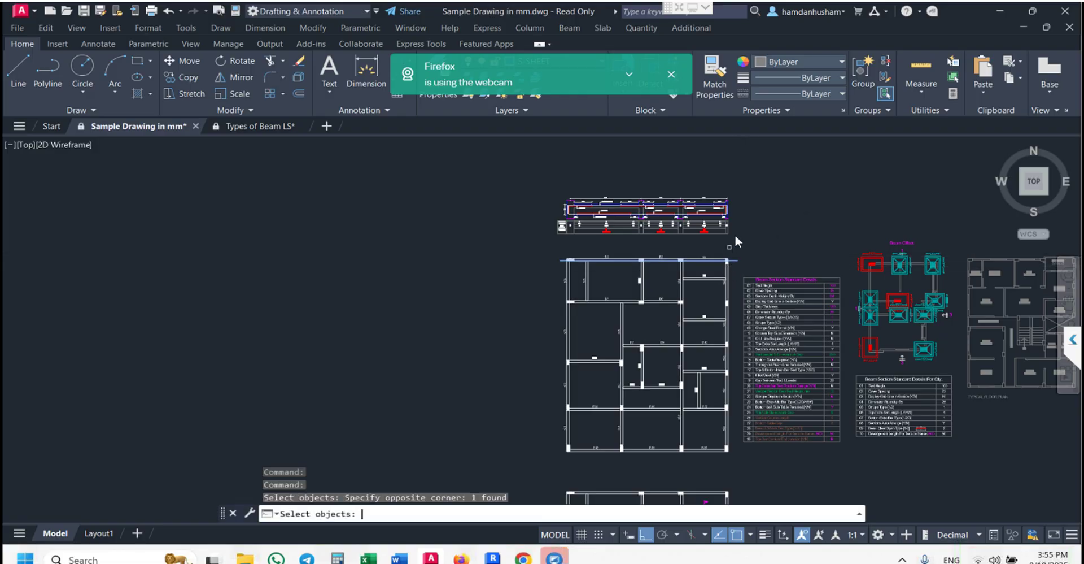
pyautogui.press('Return')
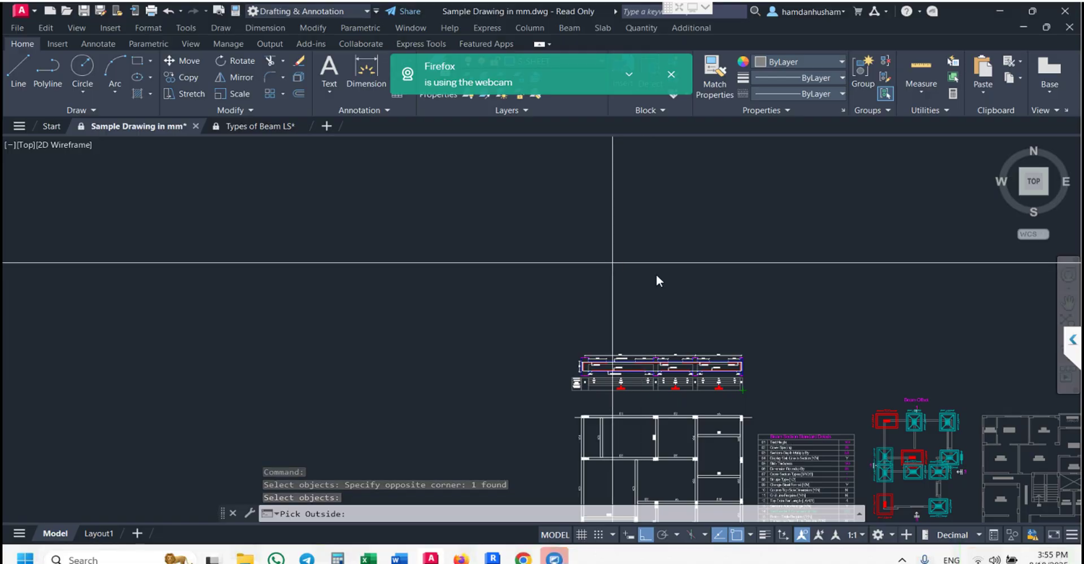
pyautogui.click(656, 276)
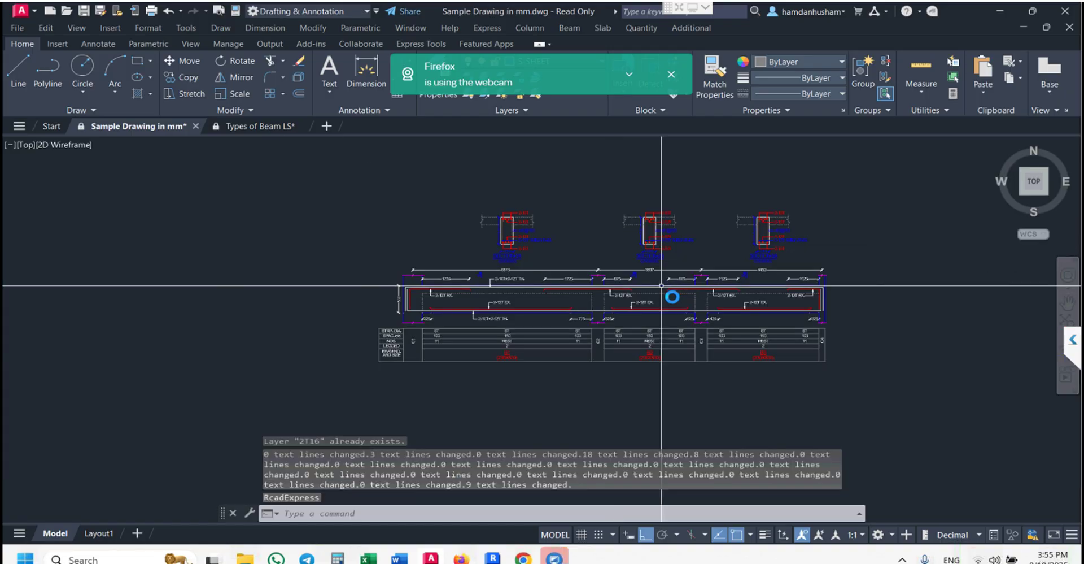
pyautogui.scroll(2, 728, 261)
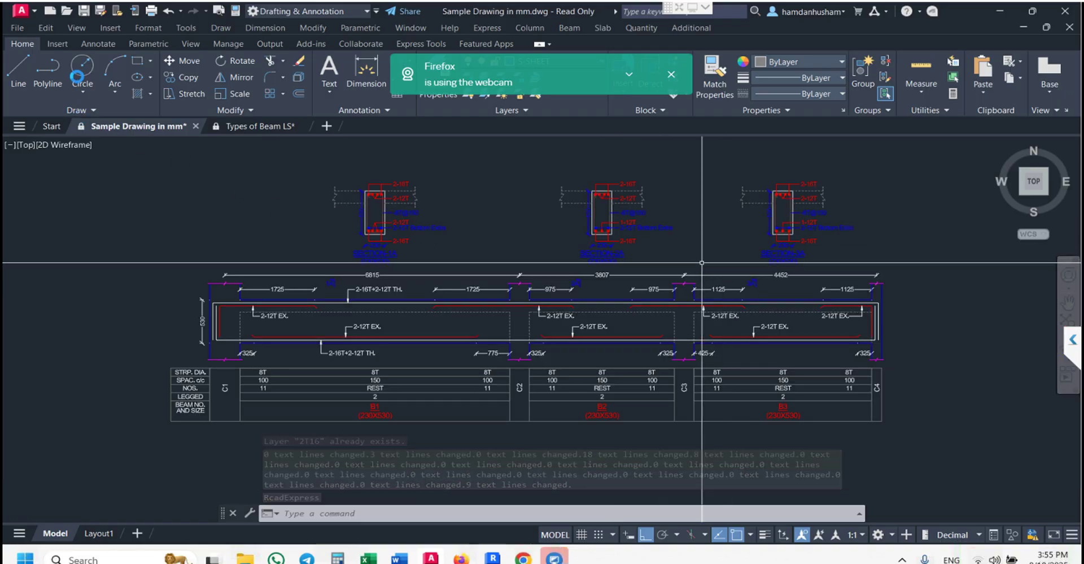
# Open Structural Training.dwg and examine the UPD, UPD1 and UPD2 examples in the beam part's Display Beam Sizes section.
pyautogui.click(66, 11)
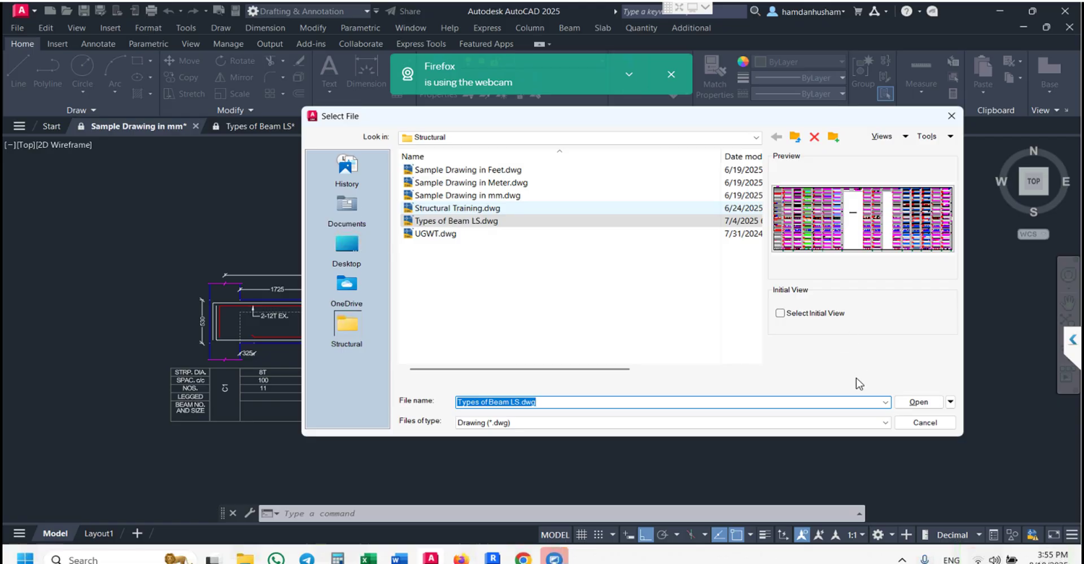
pyautogui.click(903, 402)
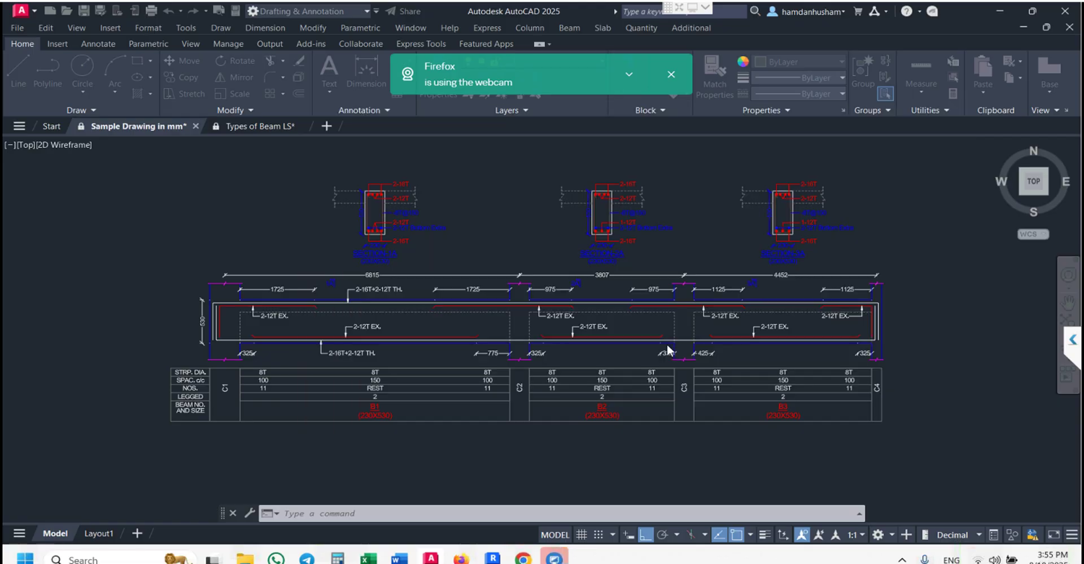
pyautogui.click(580, 331)
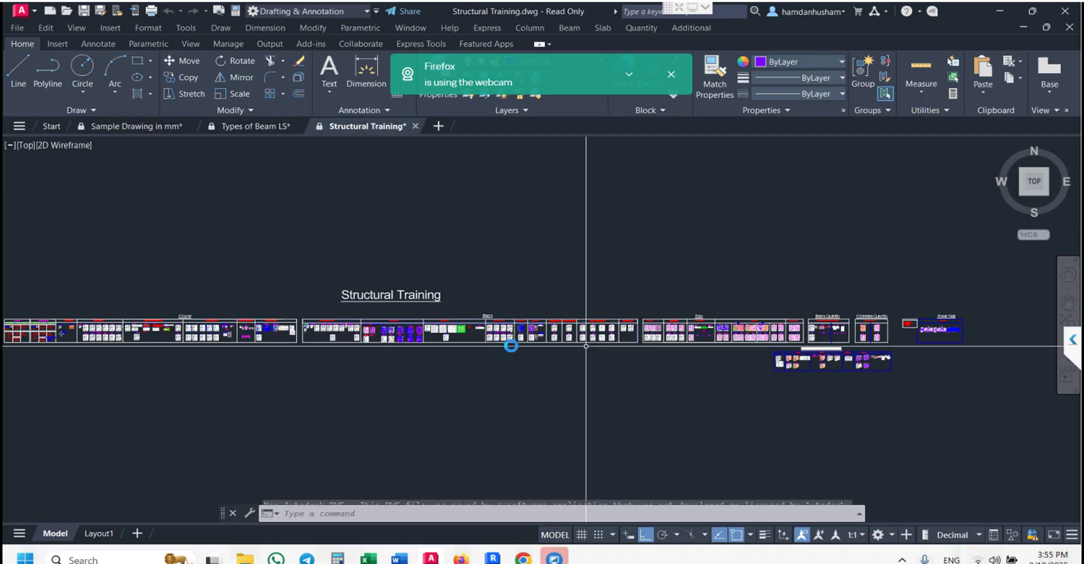
pyautogui.scroll(7, 511, 346)
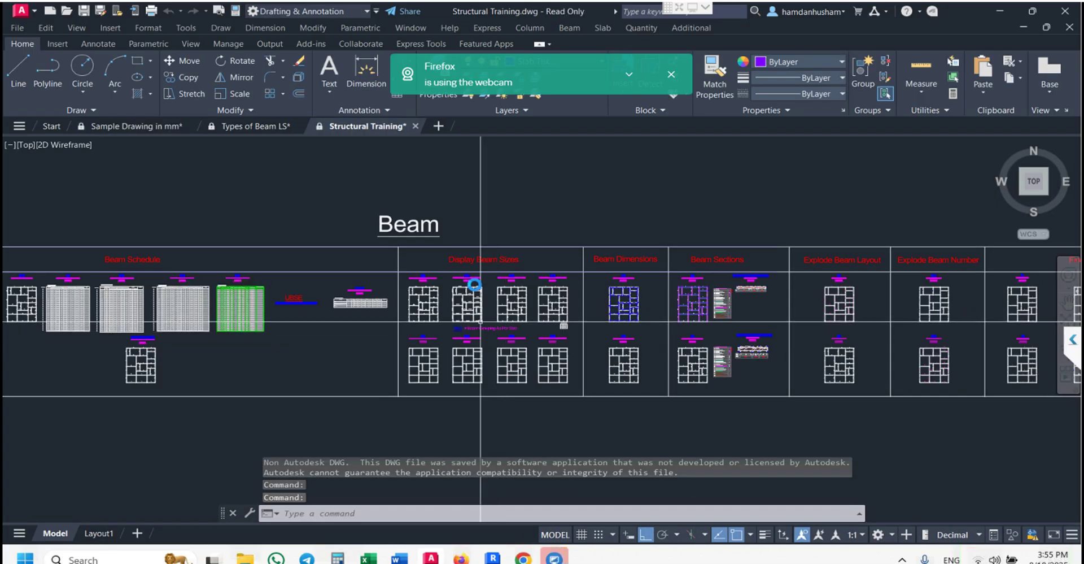
pyautogui.scroll(5, 462, 274)
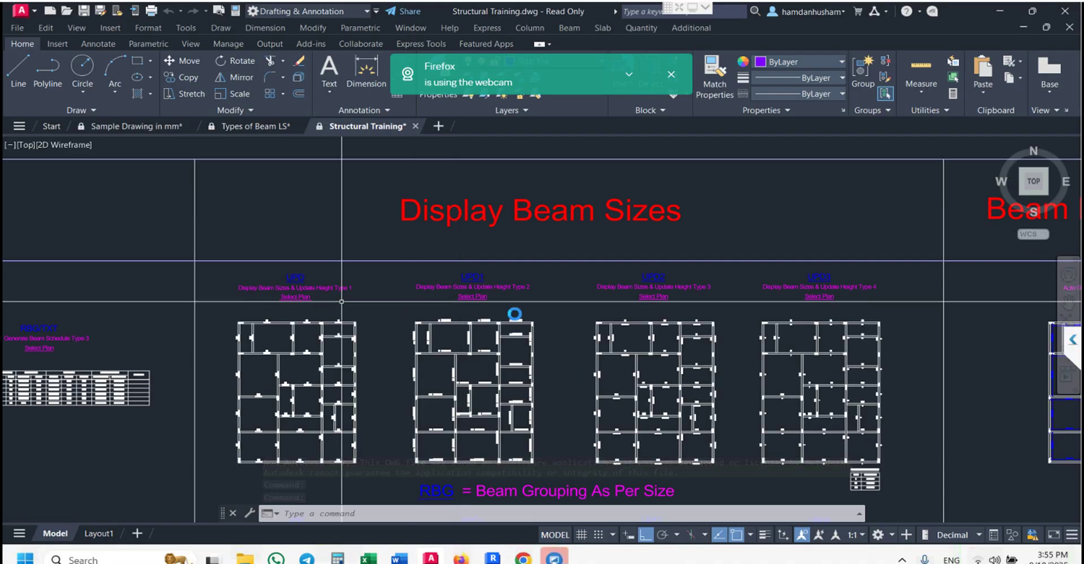
pyautogui.scroll(6, 438, 302)
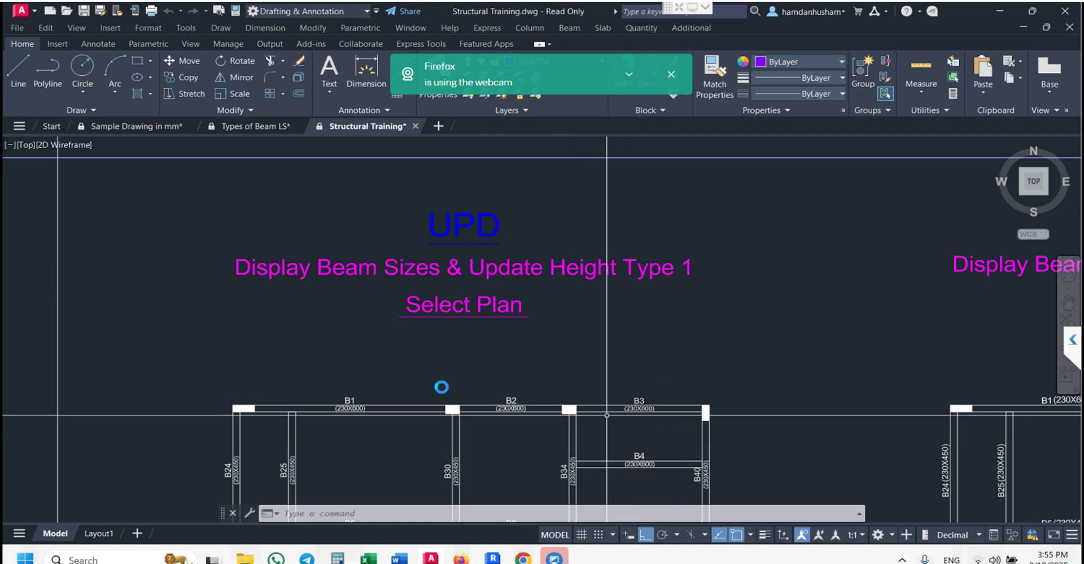
pyautogui.moveTo(608, 415)
pyautogui.mouseDown(button='middle')
pyautogui.moveTo(459, 427)
pyautogui.moveTo(187, 422)
pyautogui.mouseUp(button='middle')
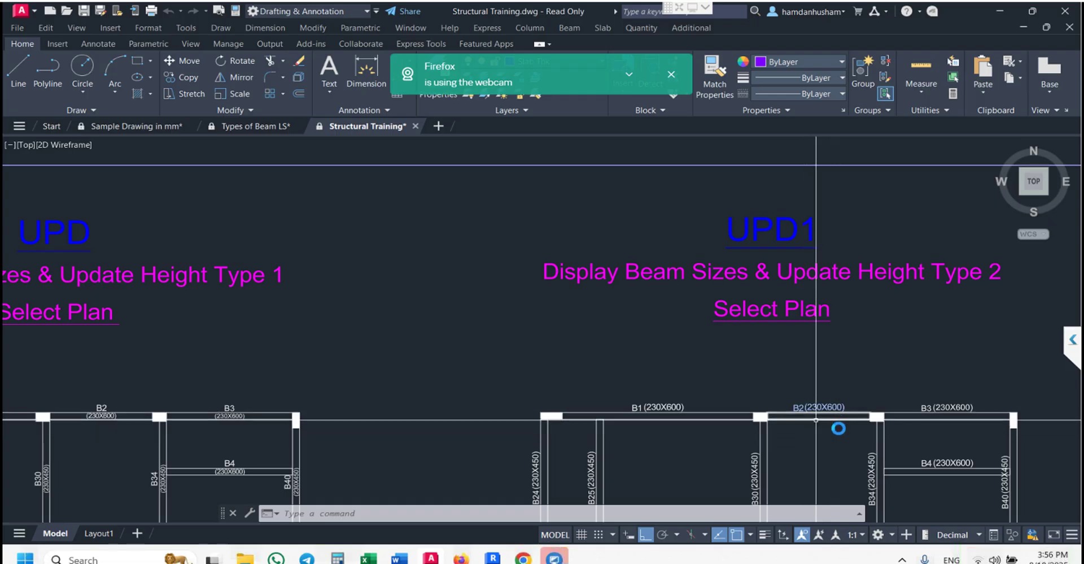
pyautogui.moveTo(828, 417); pyautogui.dragTo(212, 424, button='middle')
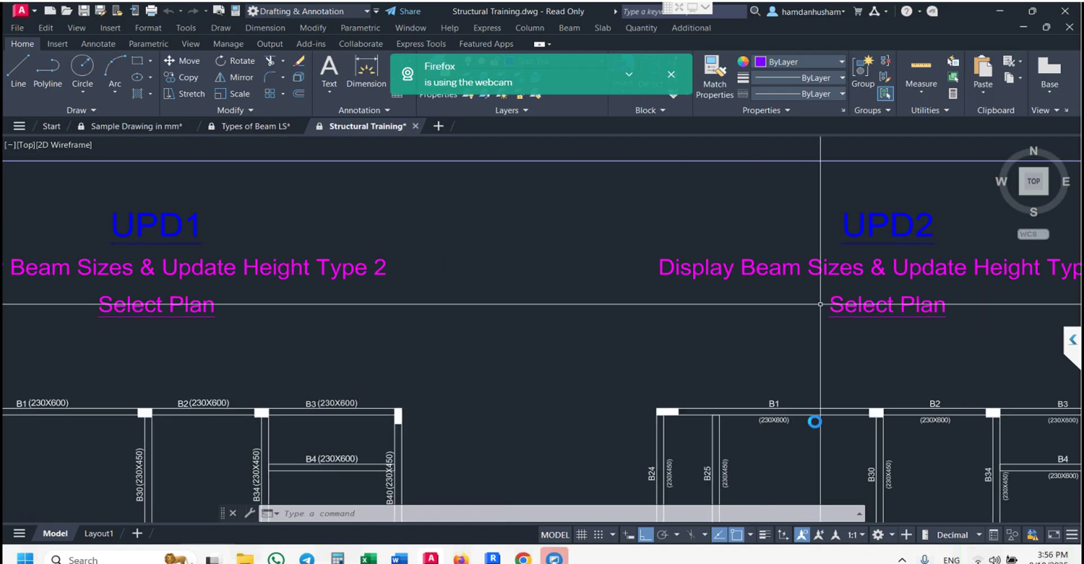
# Switch back to Sample Drawing in mm and run UPD2 on the whole numbered beam plan with default text height and a gap of 1.
pyautogui.click(161, 125)
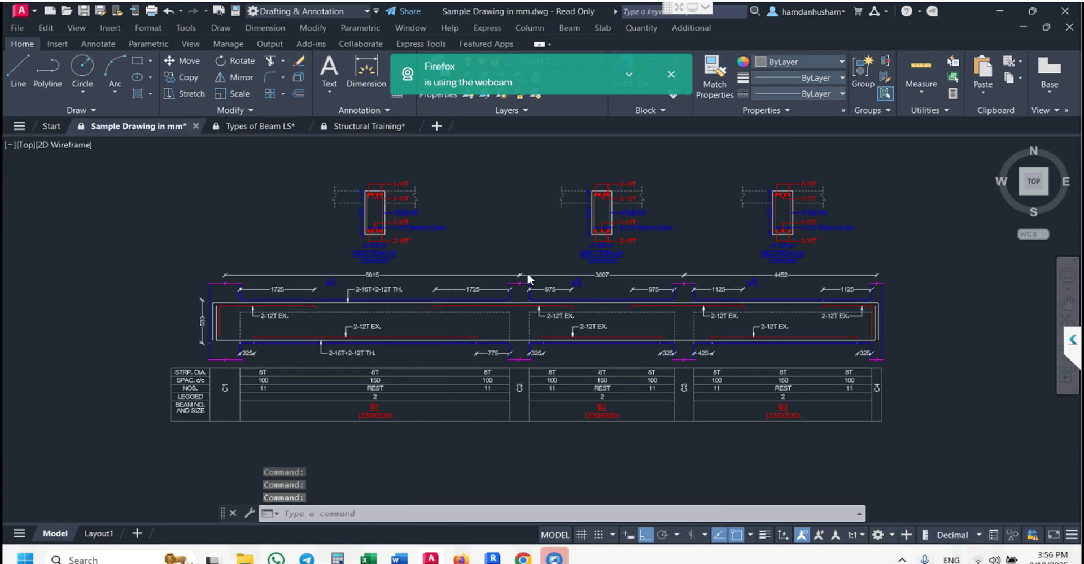
pyautogui.scroll(-8, 527, 266)
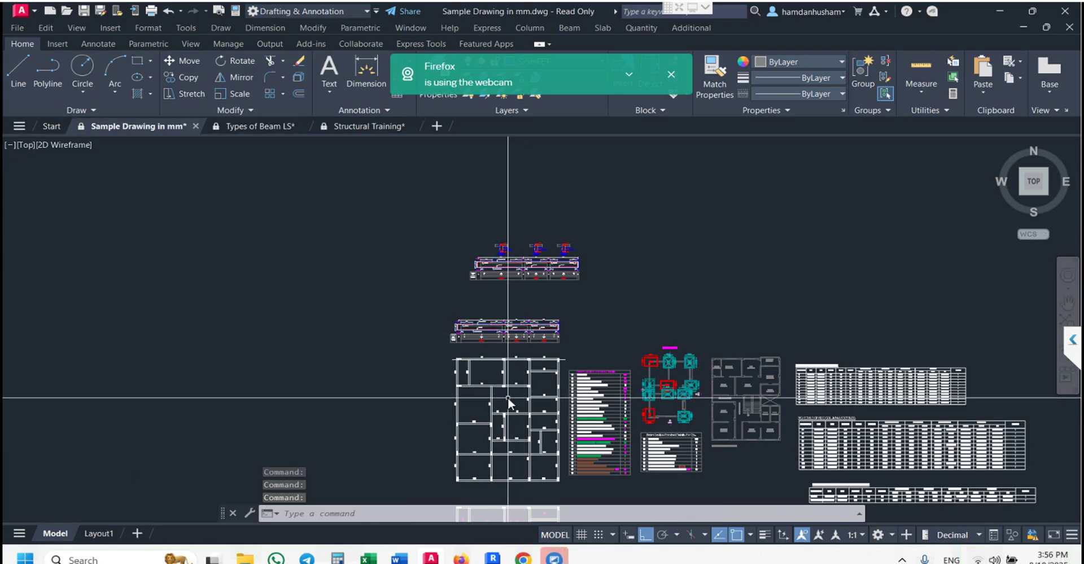
pyautogui.moveTo(510, 397); pyautogui.dragTo(518, 312, button='middle')
pyautogui.scroll(4, 524, 383)
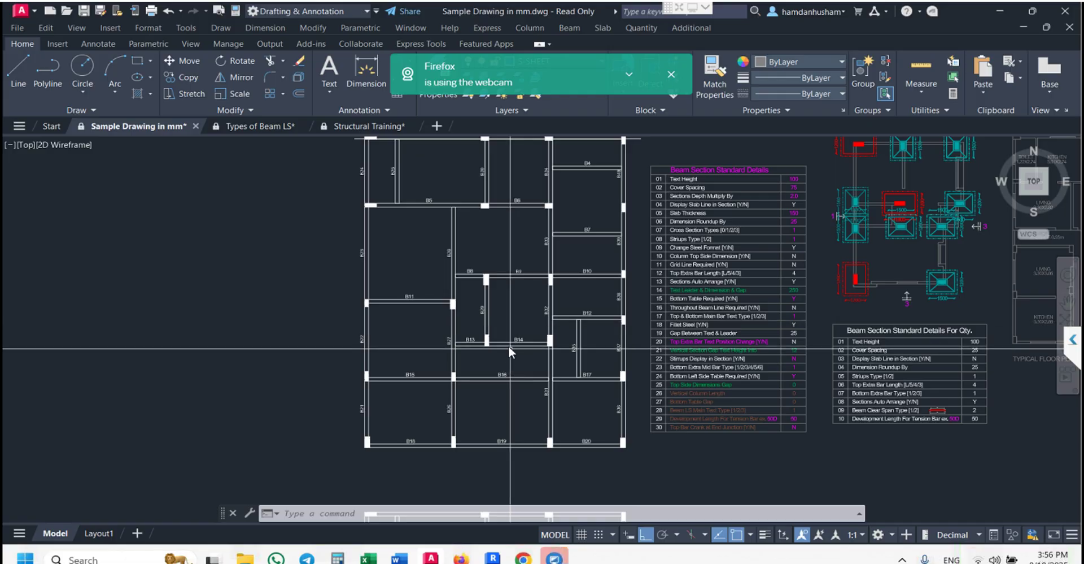
pyautogui.scroll(-3, 509, 362)
pyautogui.moveTo(492, 426); pyautogui.dragTo(492, 438, button='middle')
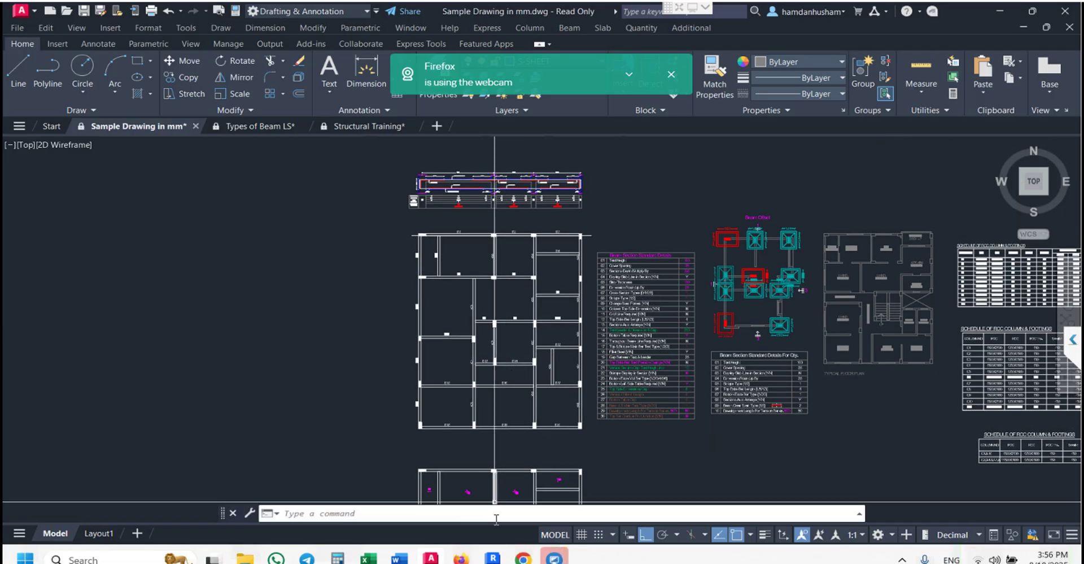
pyautogui.click(497, 512)
pyautogui.write('UP')
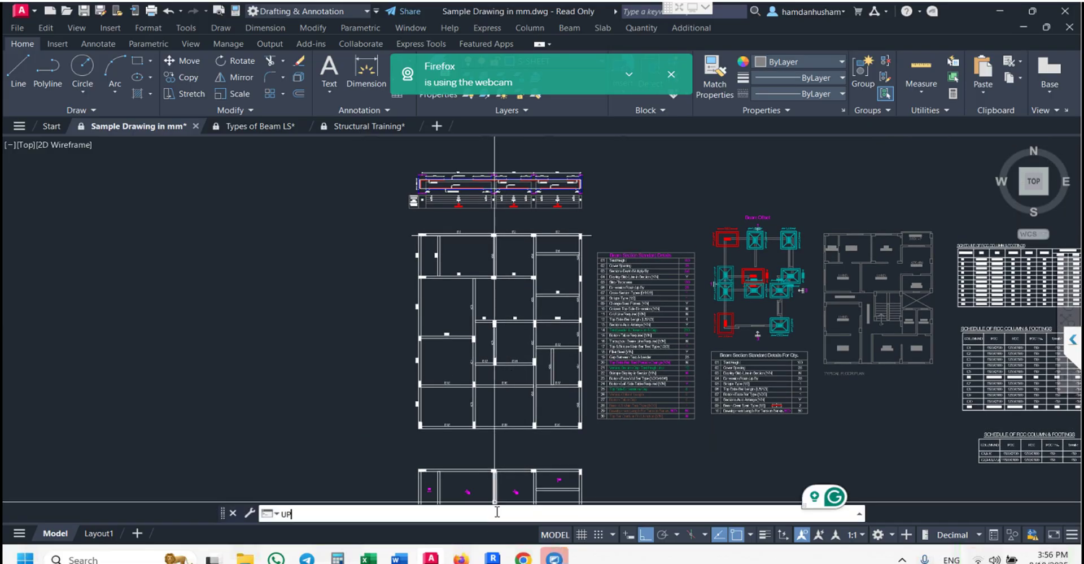
pyautogui.write('D2')
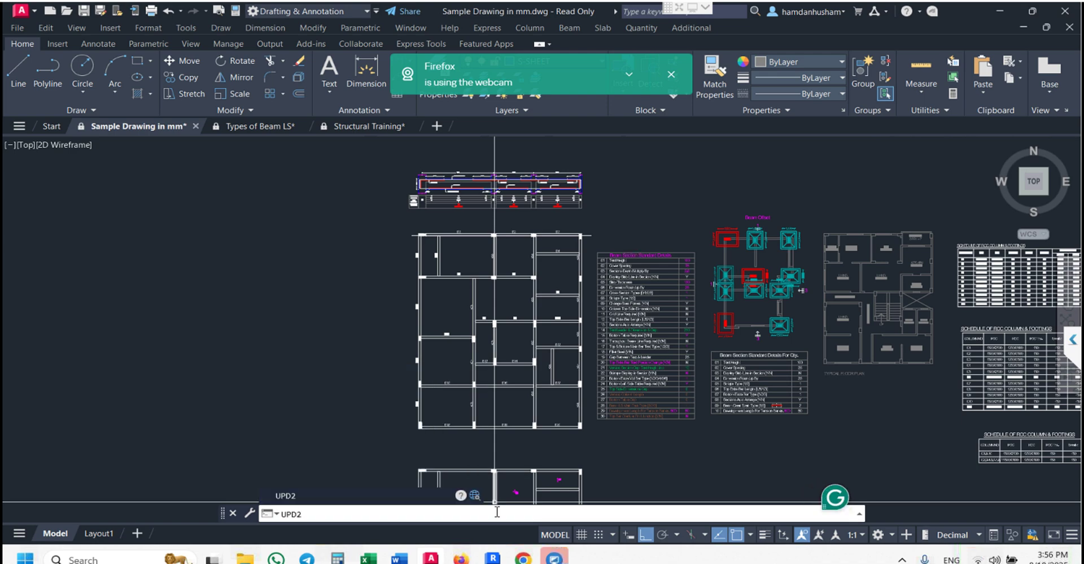
pyautogui.press('Return')
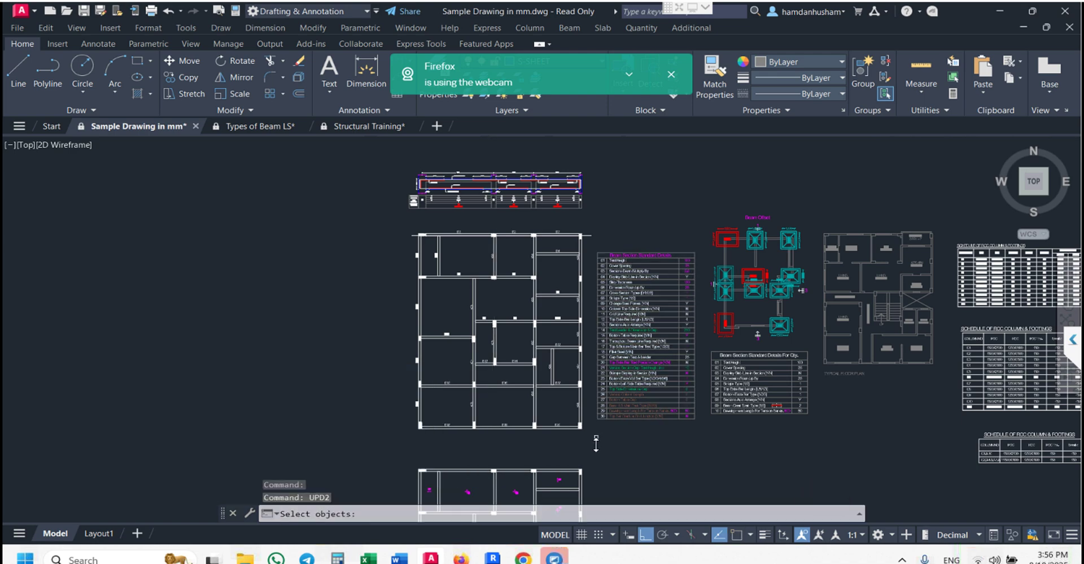
pyautogui.click(588, 435)
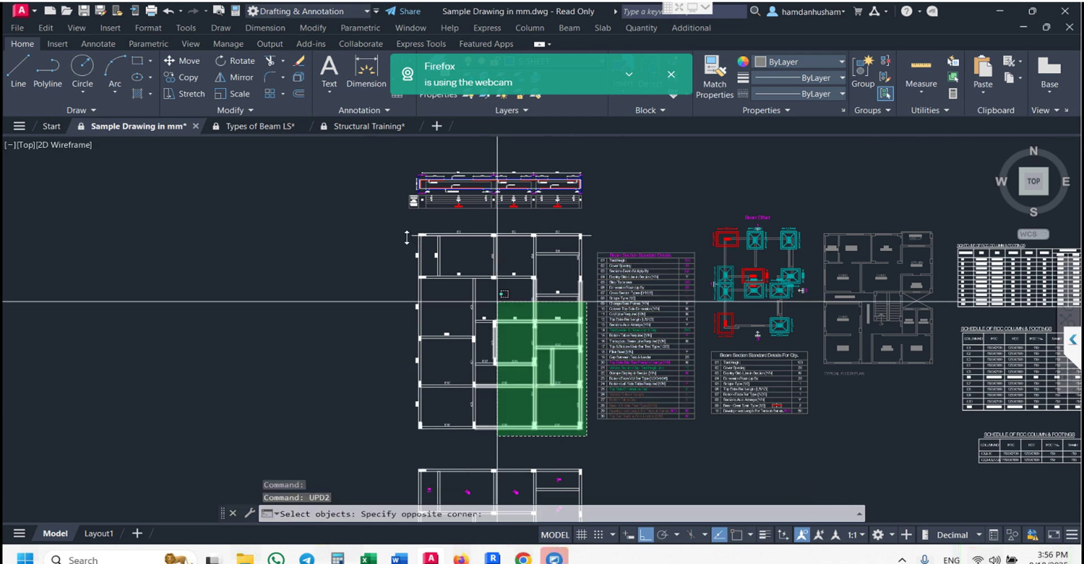
pyautogui.click(355, 210)
pyautogui.press('Return')
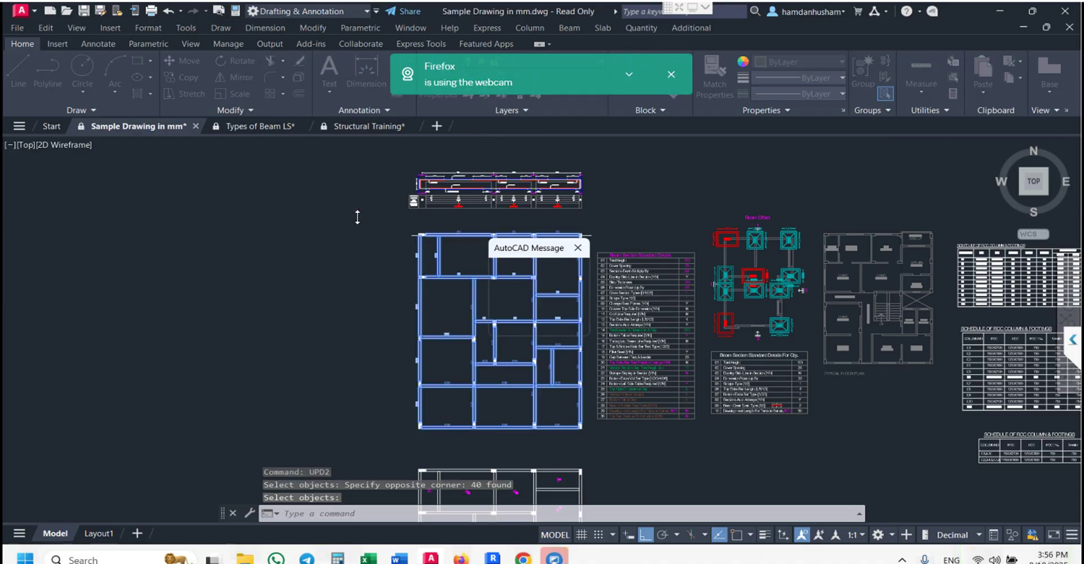
pyautogui.press('Return')
pyautogui.press('Return')
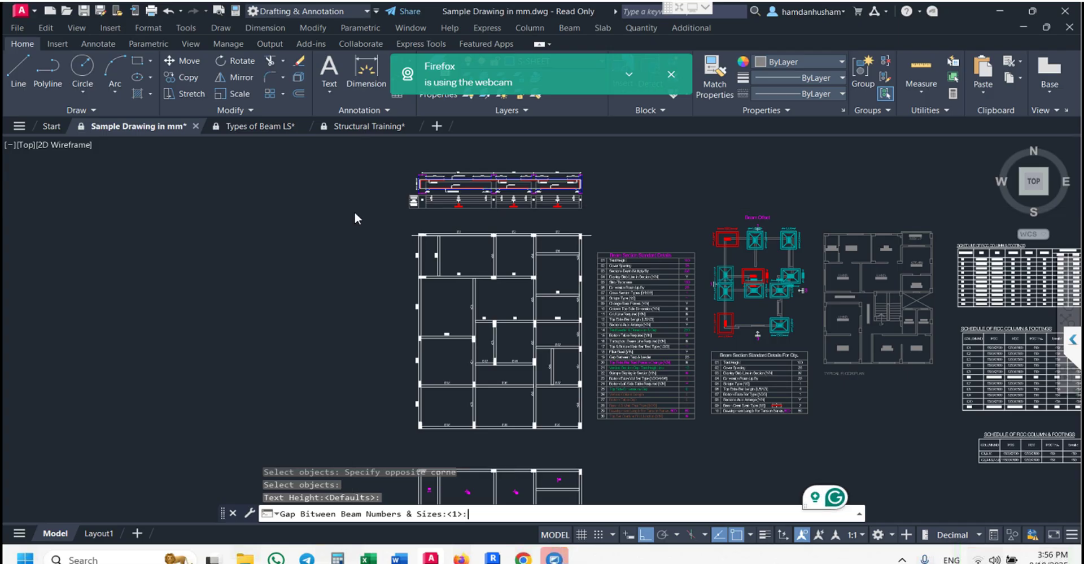
pyautogui.press('Return')
pyautogui.scroll(4, 504, 277)
pyautogui.scroll(2, 504, 277)
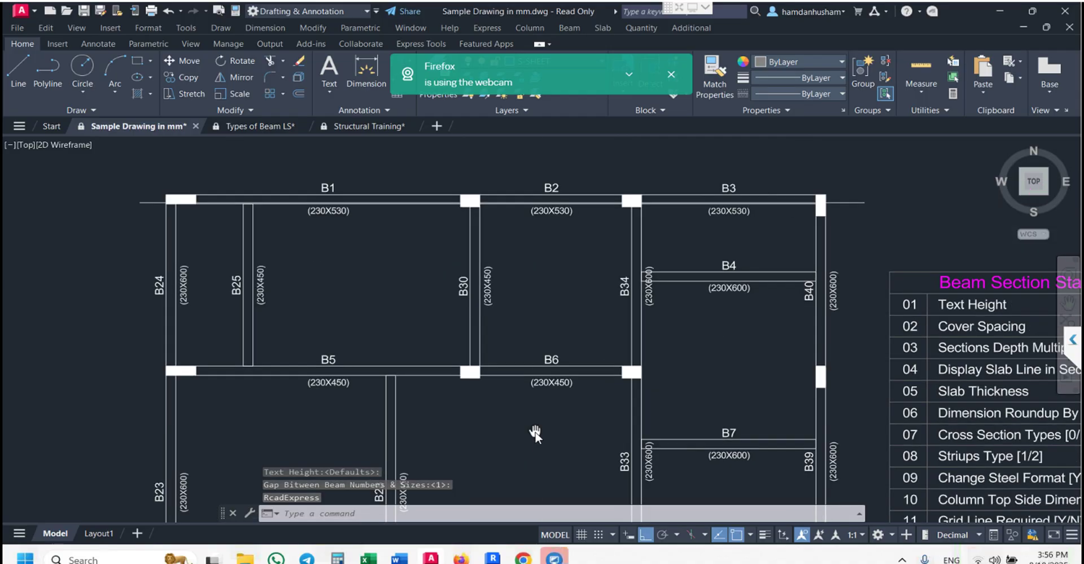
# Run UPD1 on the upper part of the beam plan, from beams B1 to B3 down past B5 and B6, with default text height.
pyautogui.write('UPD1')
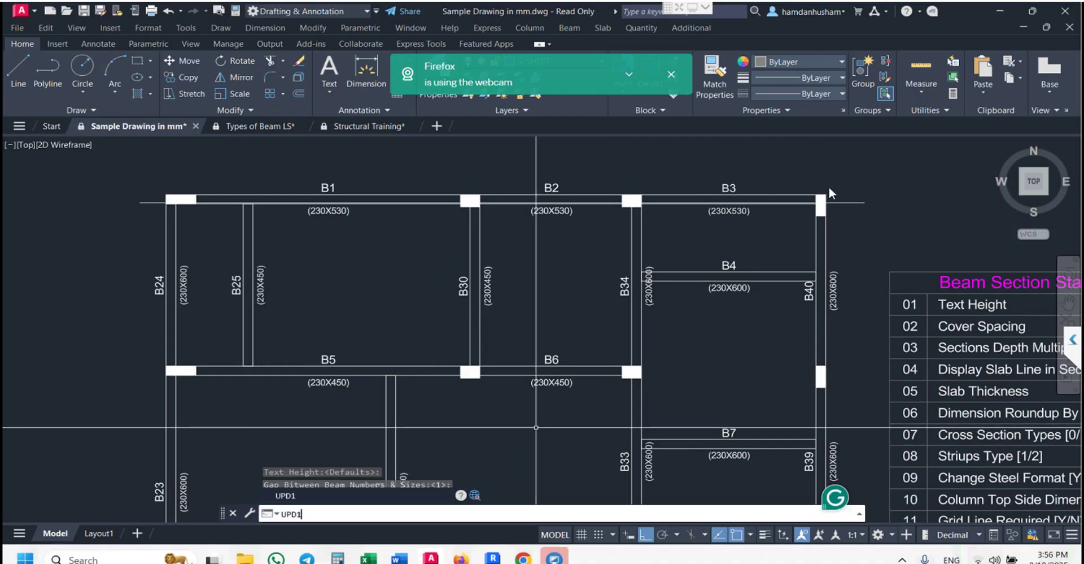
pyautogui.press('Return')
pyautogui.click(845, 173)
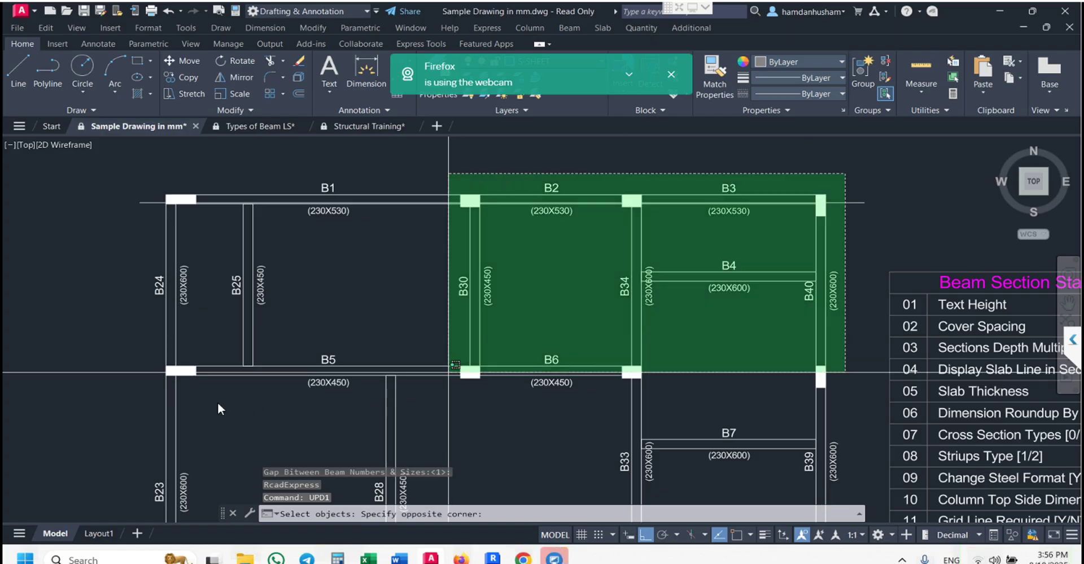
pyautogui.click(125, 404)
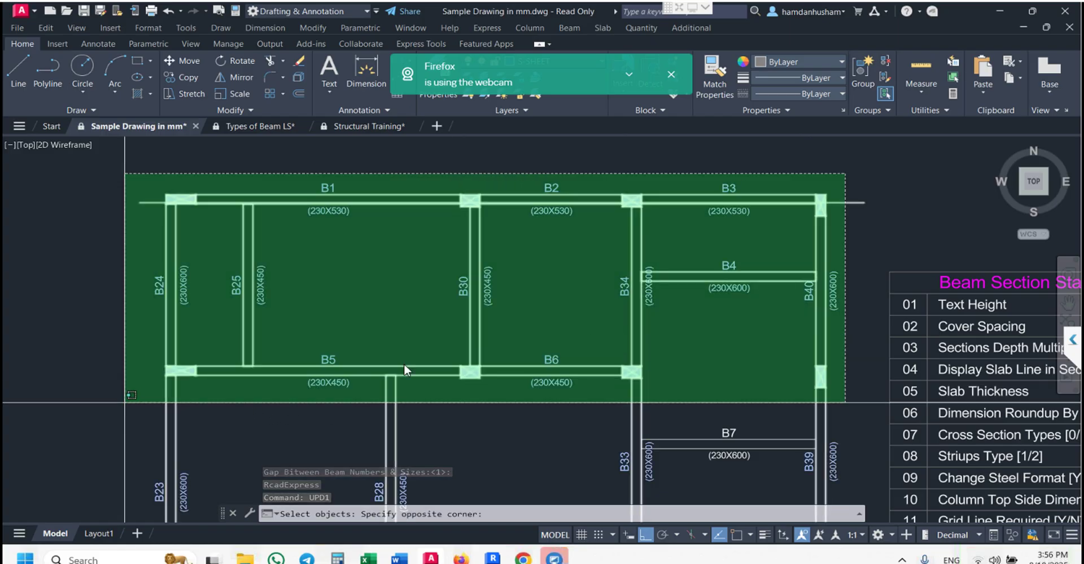
pyautogui.press('Return')
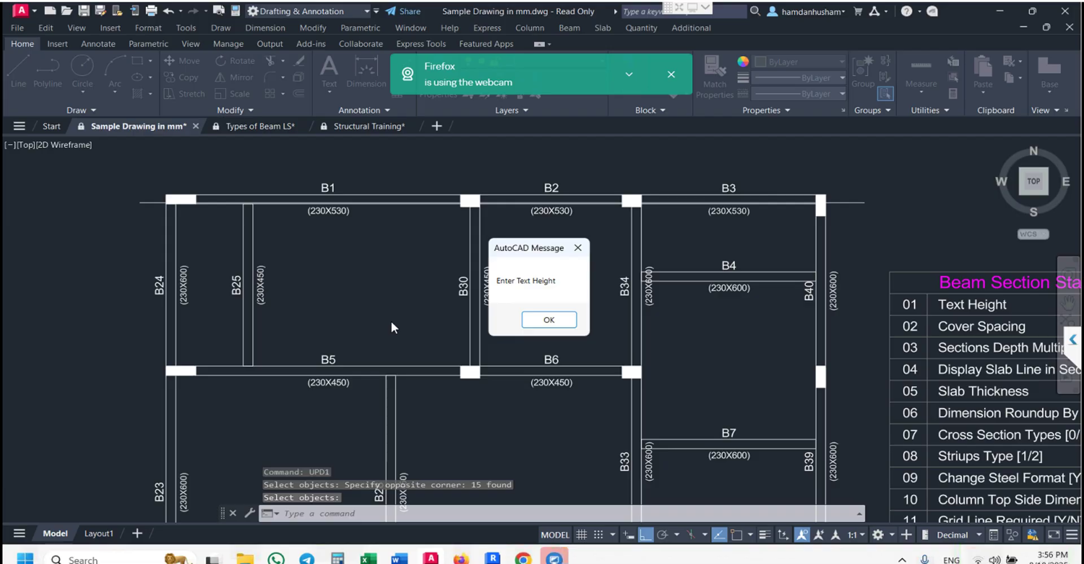
pyautogui.click(534, 321)
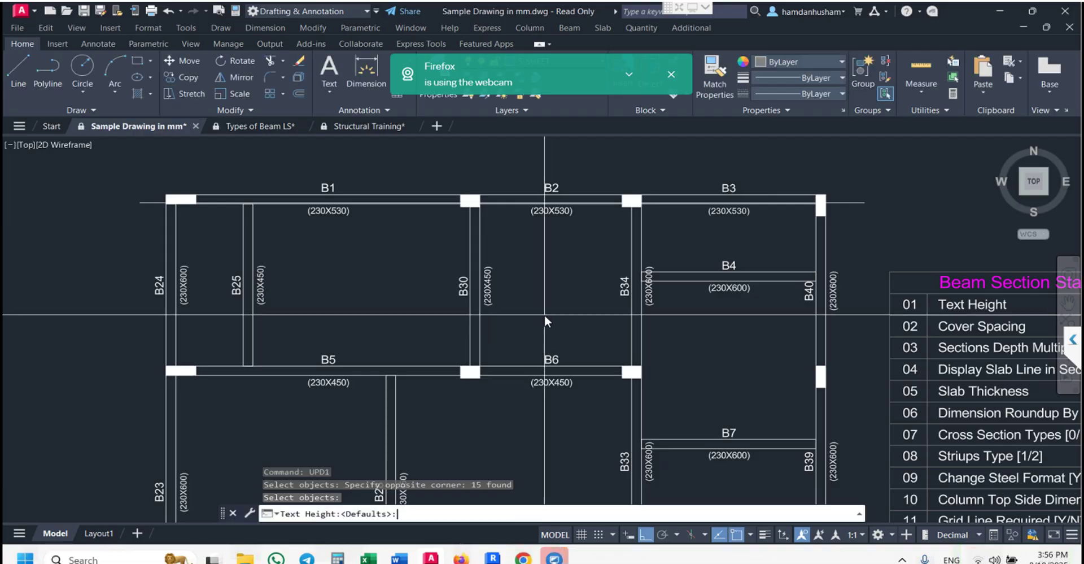
pyautogui.press('Return')
pyautogui.press('Return')
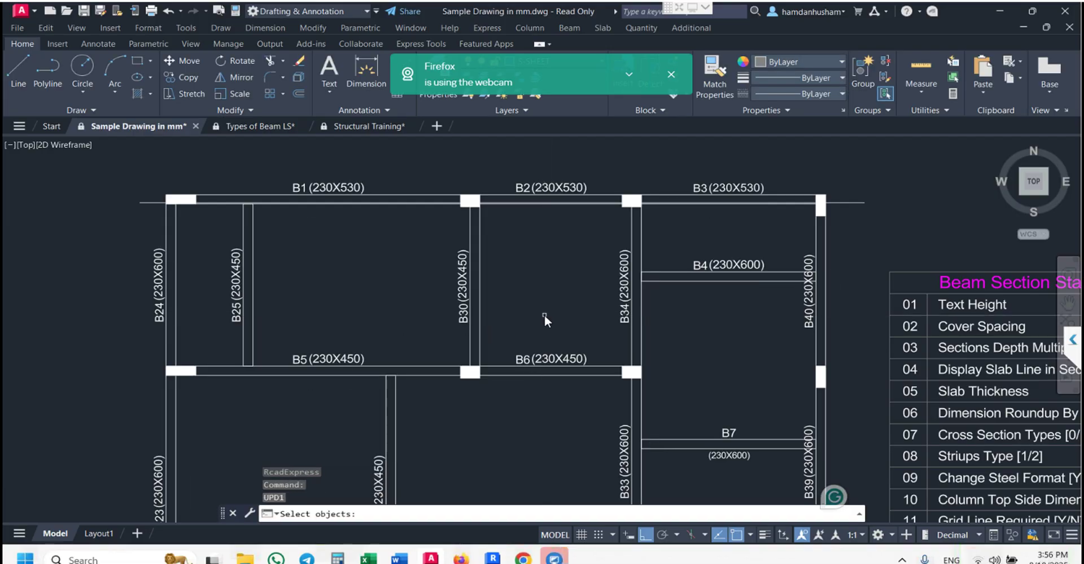
pyautogui.press('Escape')
# Run UPD on the inner beams B4, B5, B6, B28, B30, B33 and B34 with default text height and the default gap.
pyautogui.write('u')
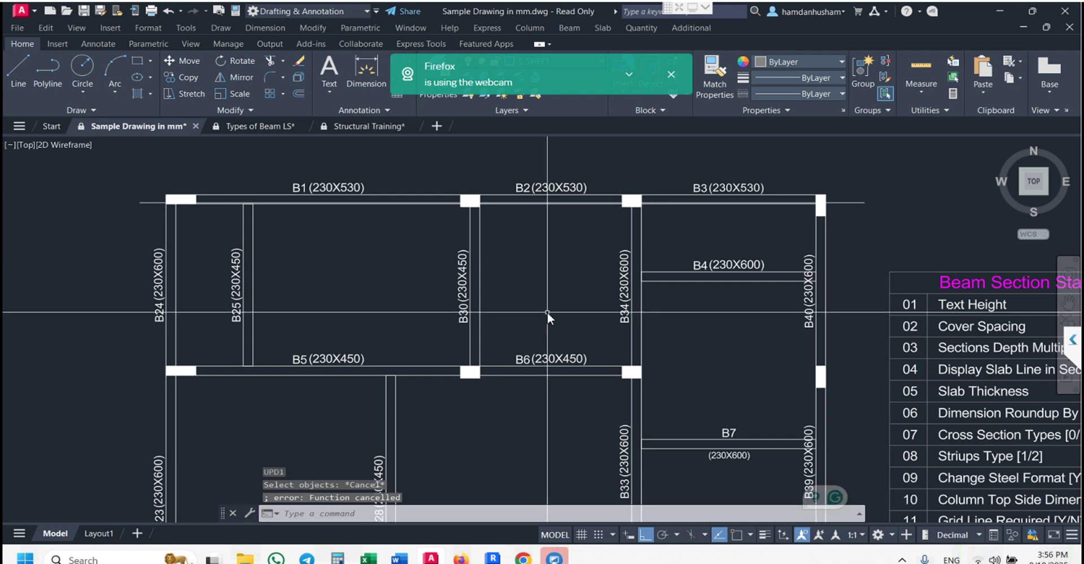
pyautogui.write('pd')
pyautogui.press('Return')
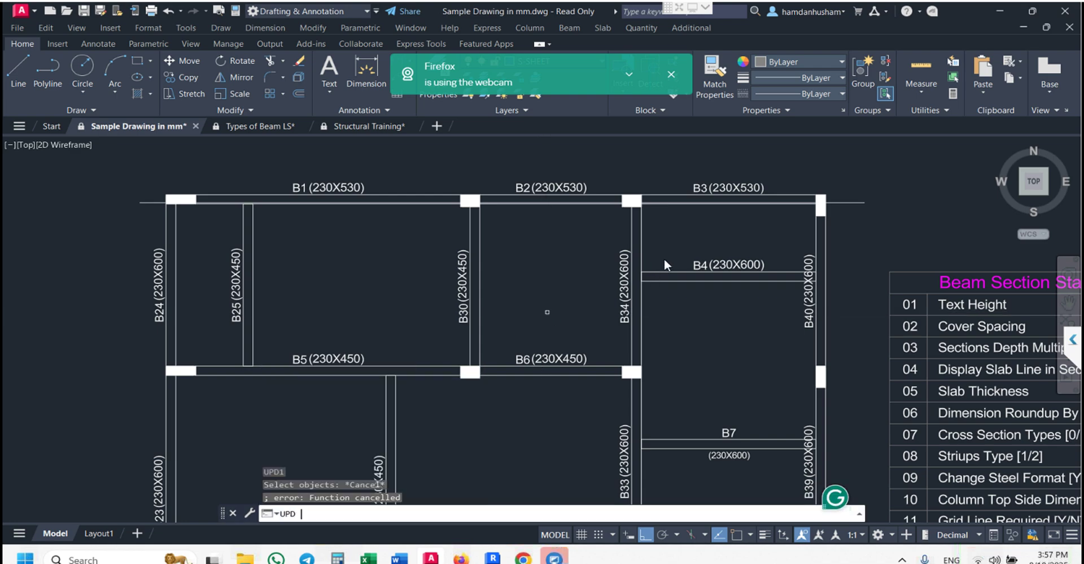
pyautogui.click(293, 413)
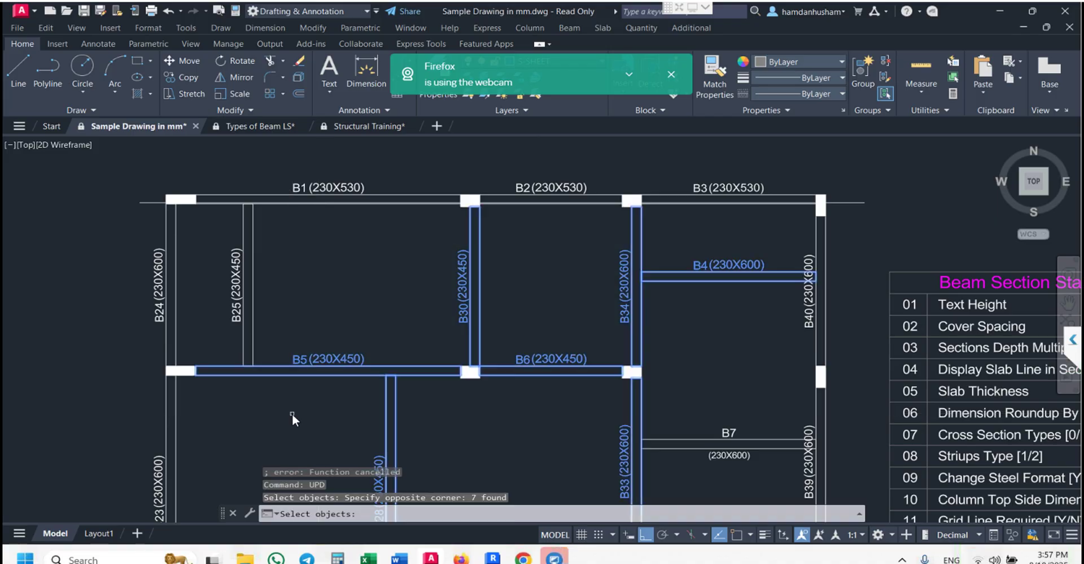
pyautogui.press('Return')
pyautogui.press('Return')
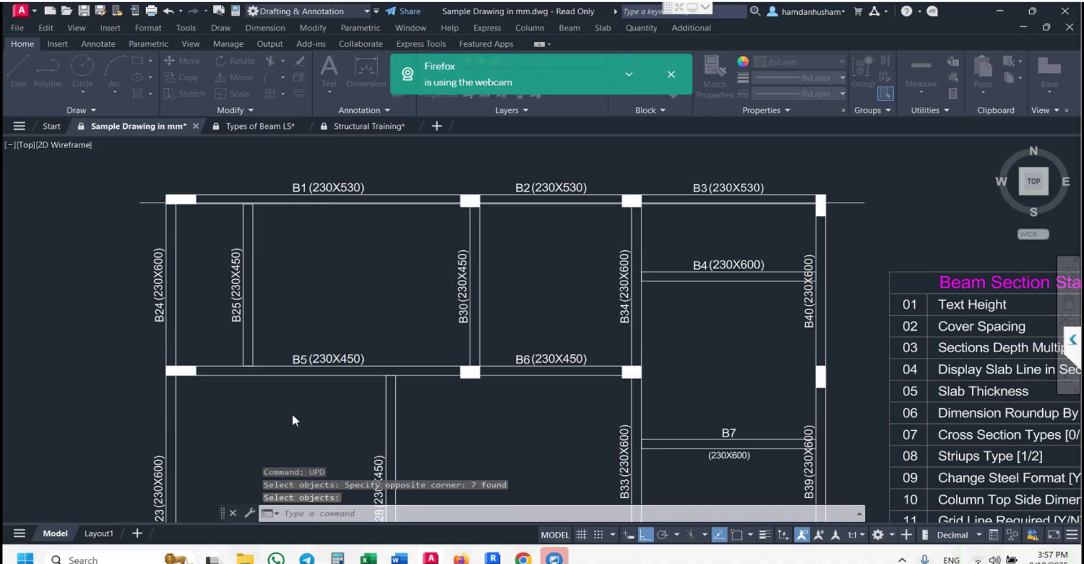
pyautogui.press('Return')
pyautogui.press('Return')
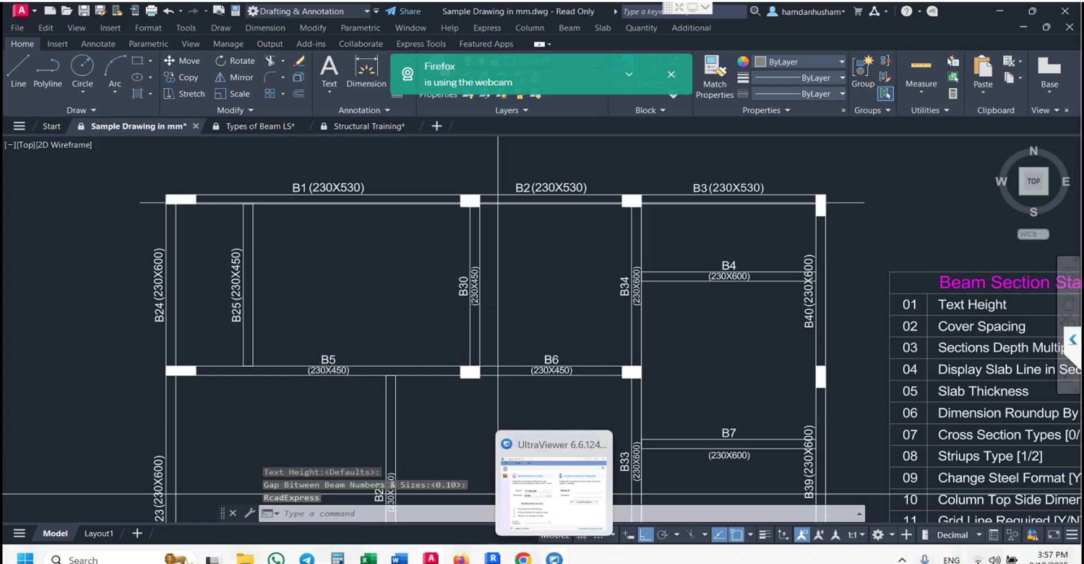
pyautogui.click(554, 558)
pyautogui.click(560, 125)
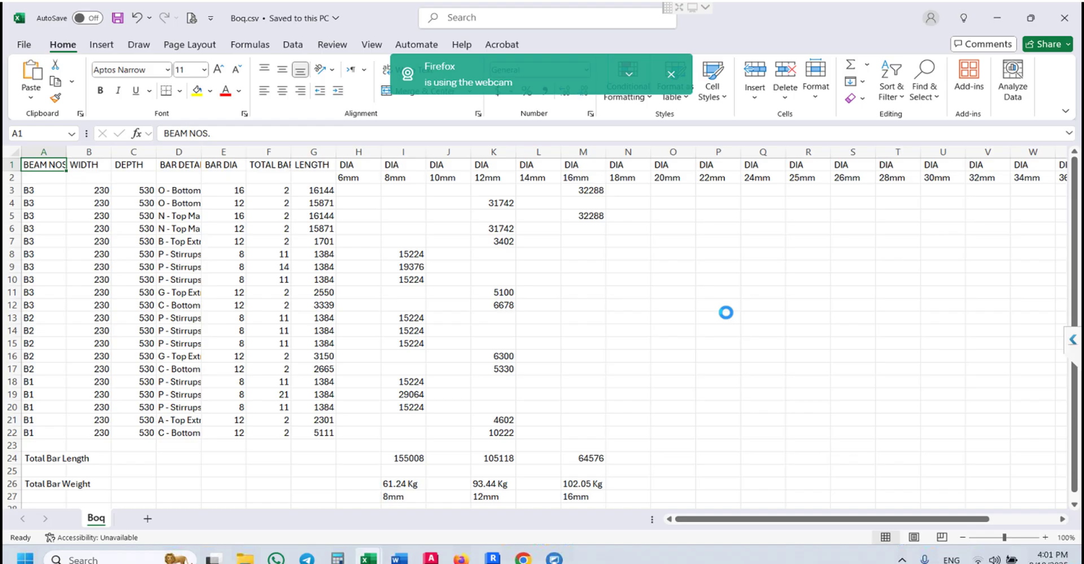
# Switch from the Excel sheets back to AutoCAD's Sample Drawing in mm and examine the bar shapes beside the Detail BBS and Short BBS tables.
pyautogui.click(1000, 23)
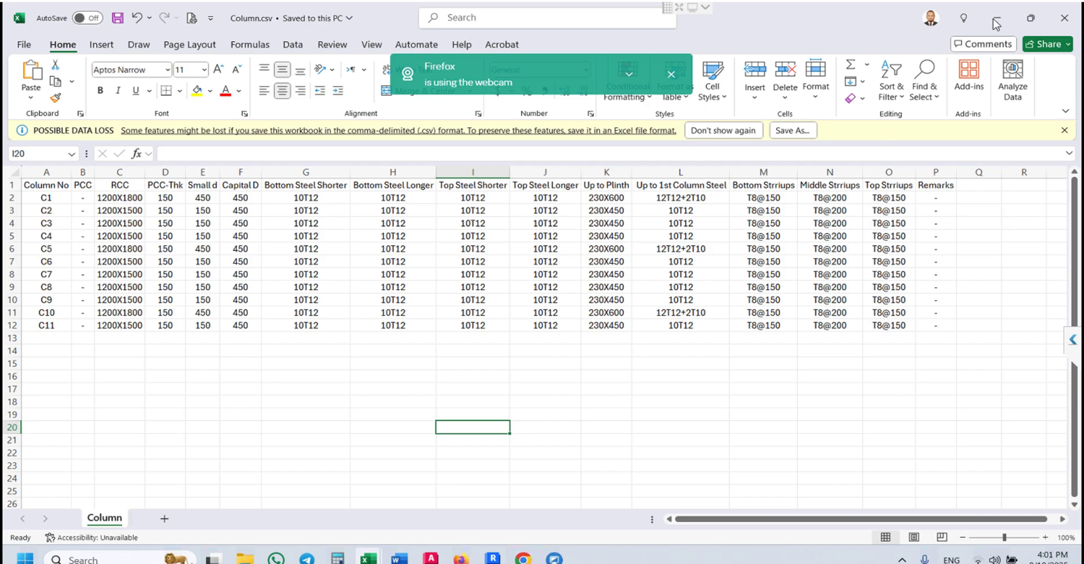
pyautogui.hotkey('alt', 'Tab')
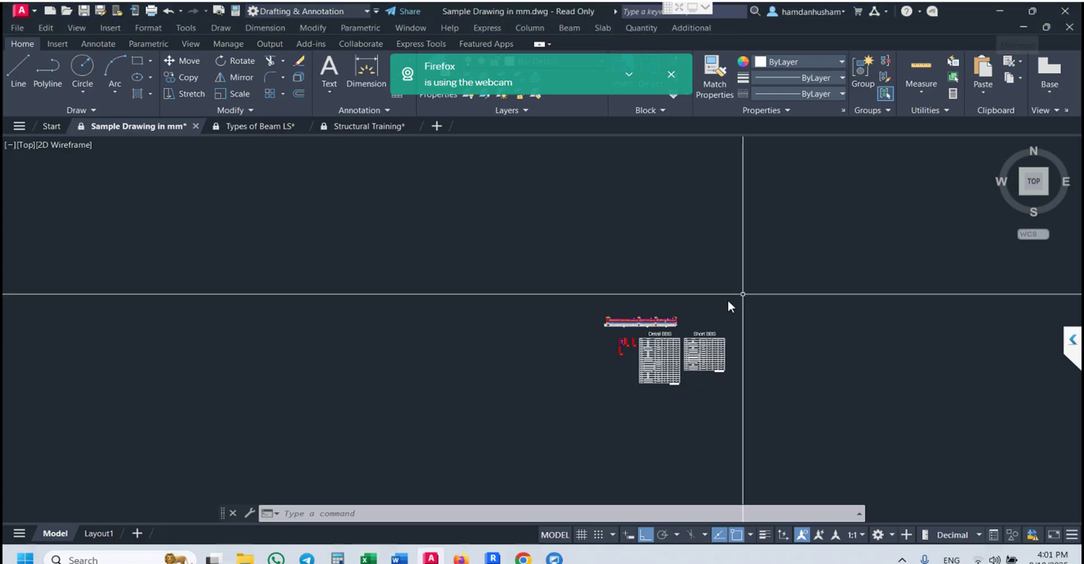
pyautogui.scroll(8, 662, 360)
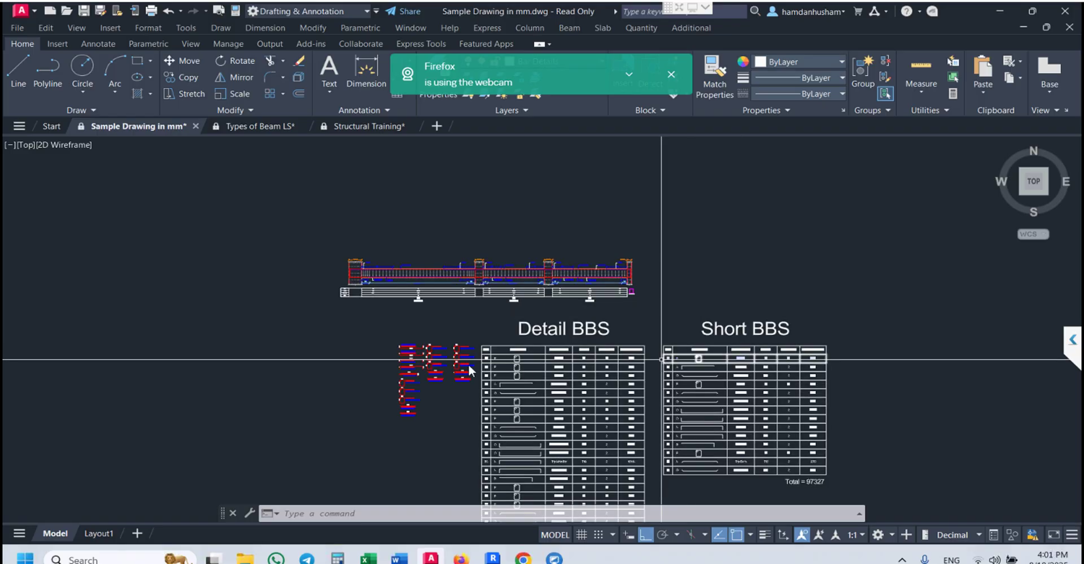
pyautogui.scroll(4, 407, 367)
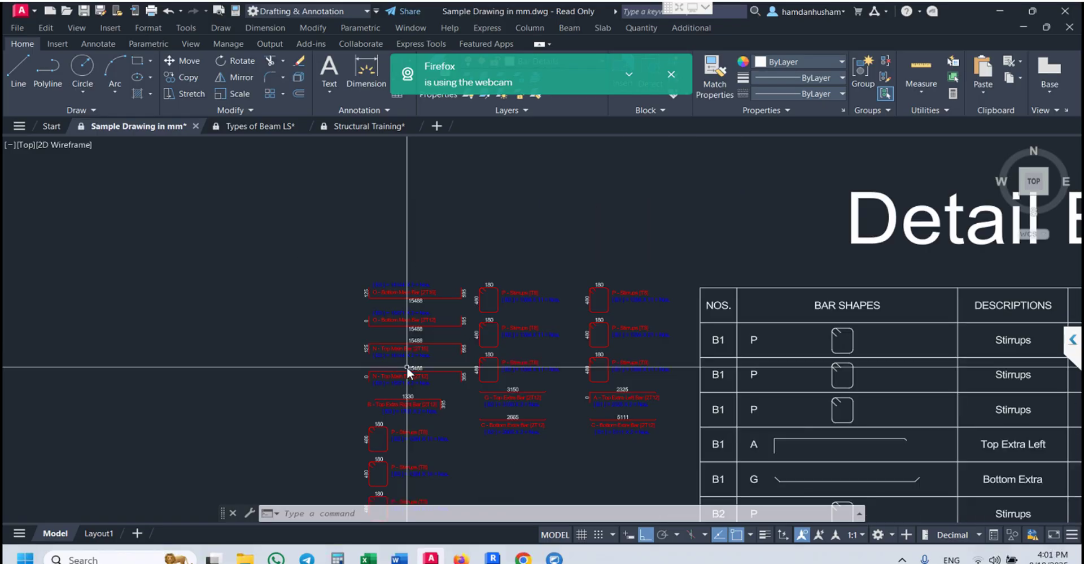
pyautogui.scroll(-4, 407, 367)
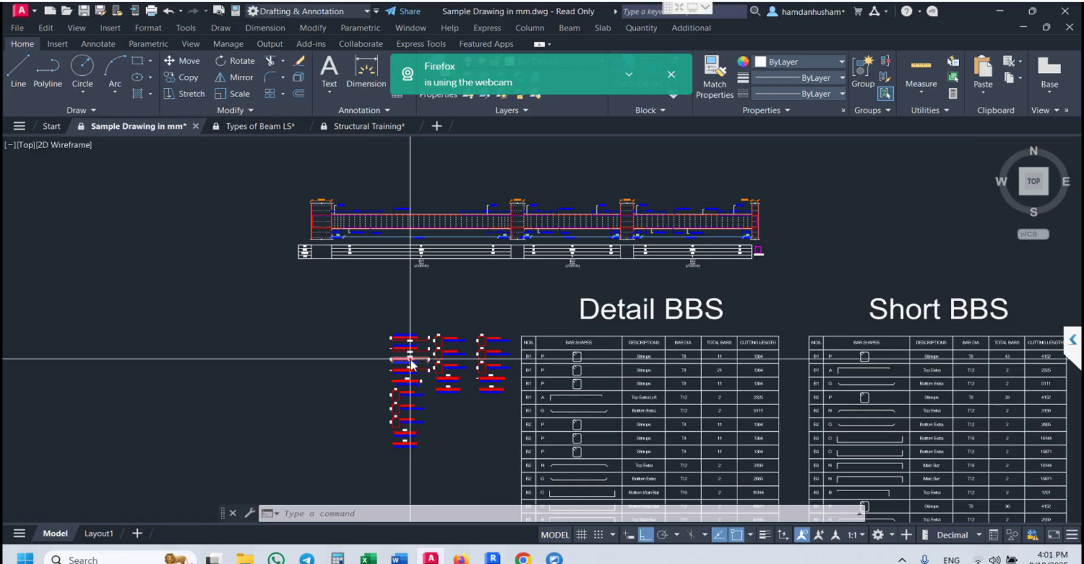
pyautogui.moveTo(411, 363)
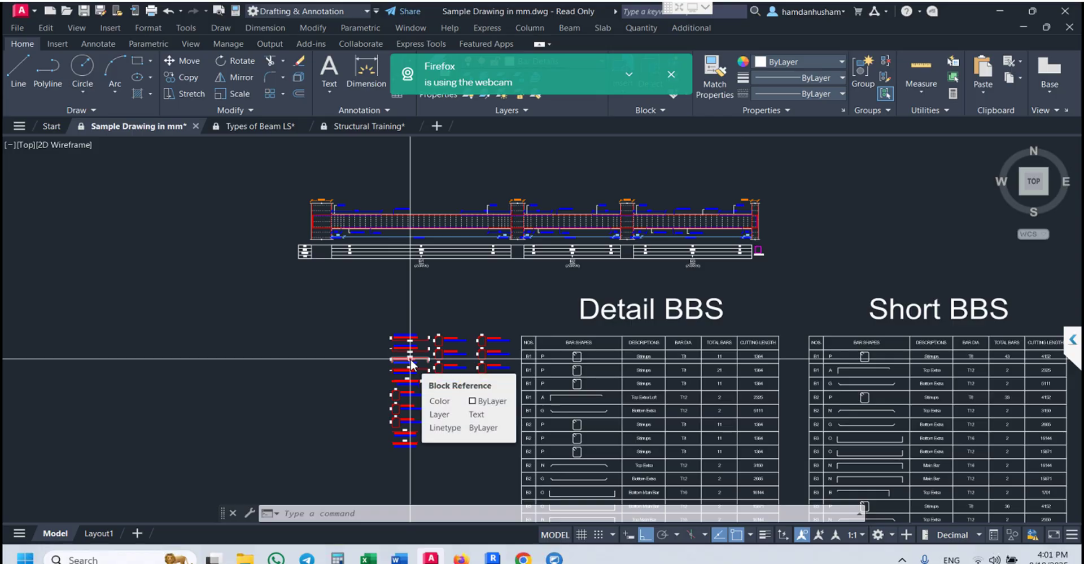